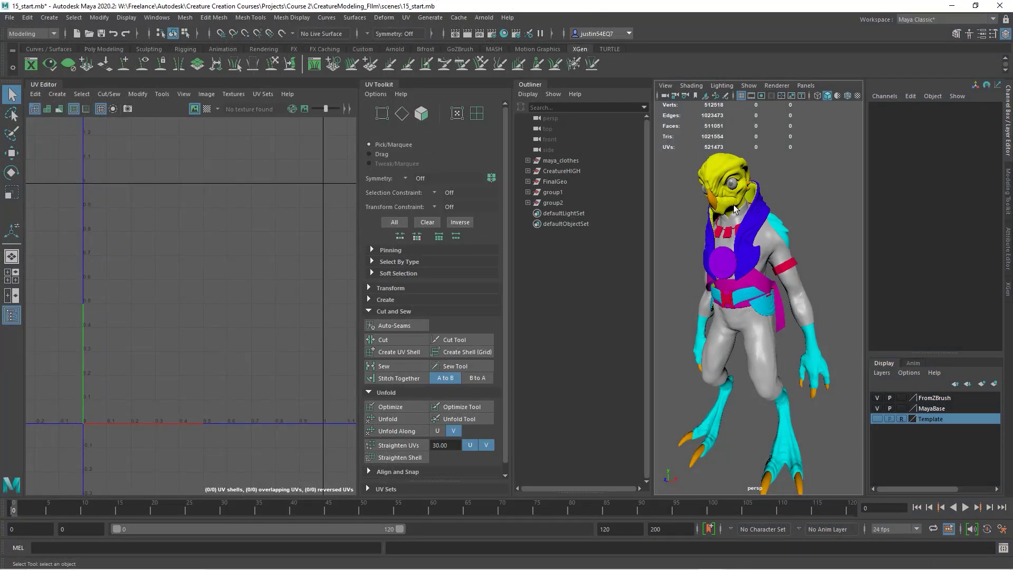
Step: Expand group1 and group2 down to the eye meshes inside each eyeGRP
{"action": "left_click", "coordinate": [527, 191]}
{"action": "left_click", "coordinate": [528, 212]}
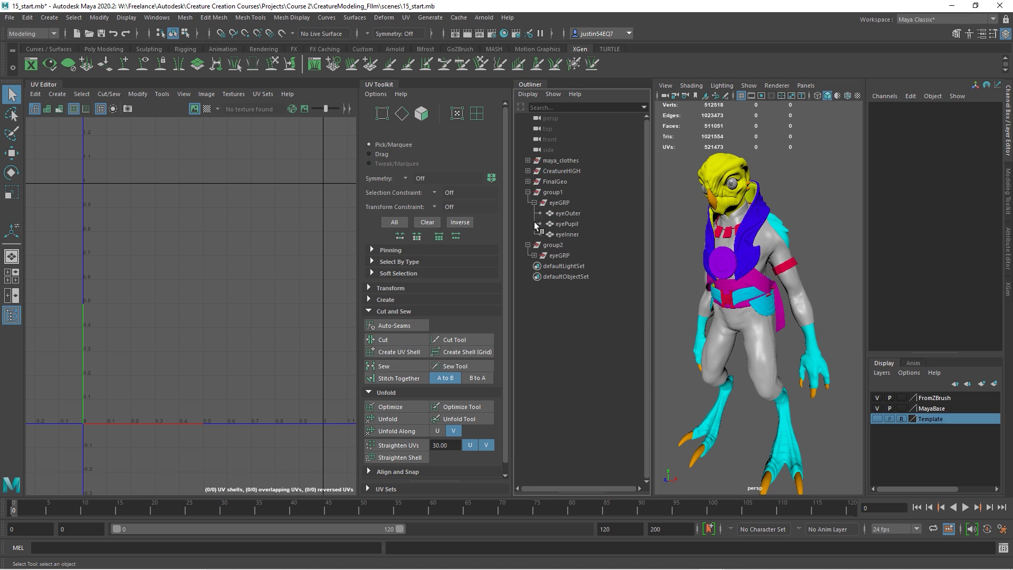
{"action": "left_click", "coordinate": [534, 255]}
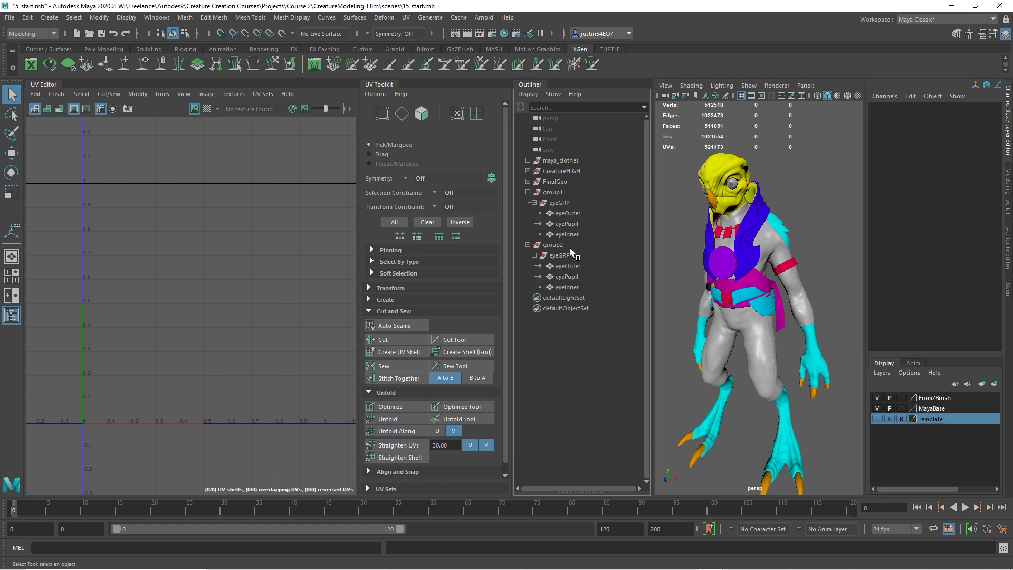
Step: Duplicate the BODYTemp material's shading network in the Hypershade
{"action": "left_click", "coordinate": [503, 33]}
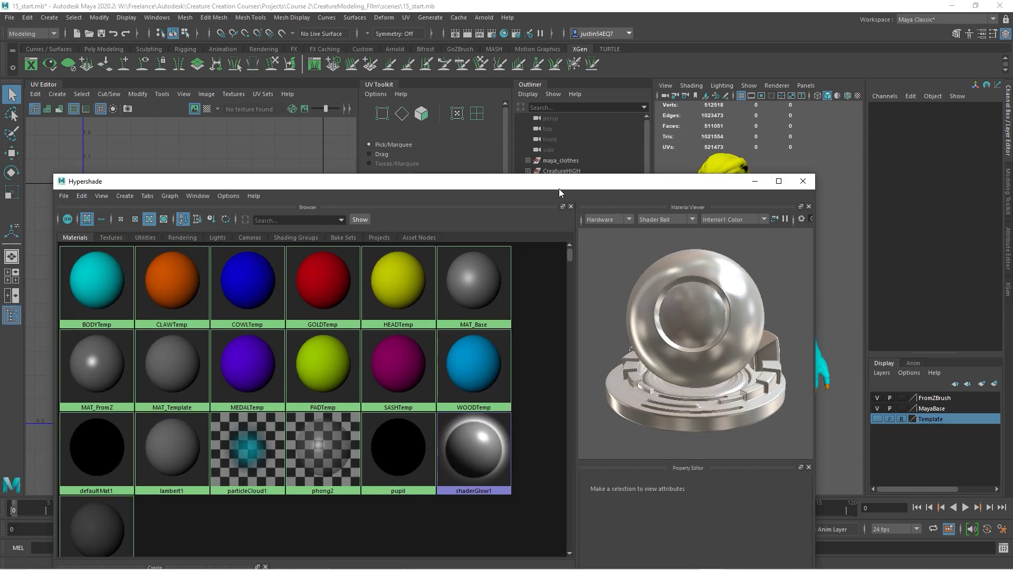
{"action": "left_click_drag", "start_coordinate": [558, 189], "coordinate": [561, 204]}
{"action": "left_click", "coordinate": [100, 280]}
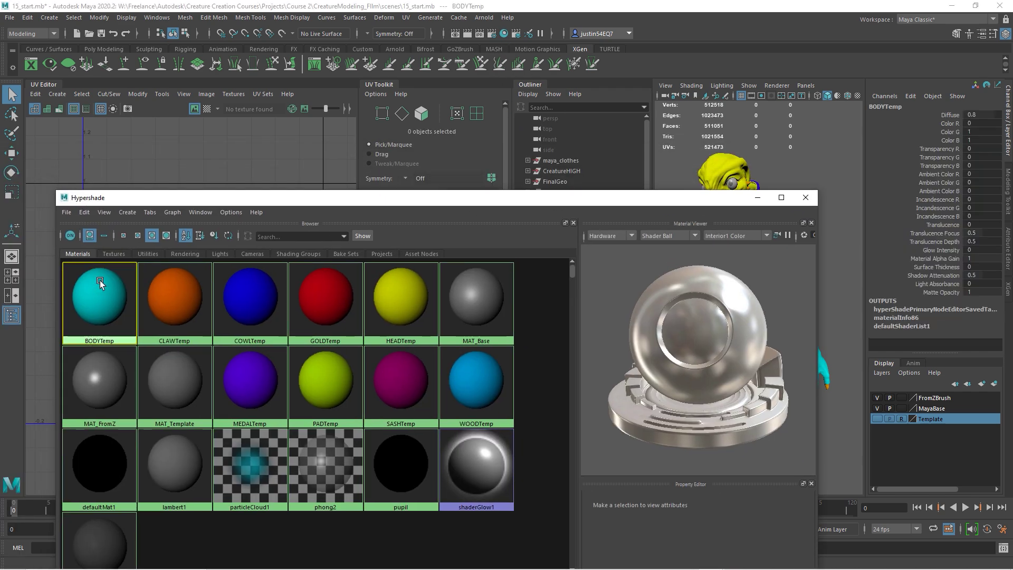
{"action": "left_click", "coordinate": [66, 212]}
{"action": "mouse_move", "coordinate": [85, 212]}
{"action": "mouse_move", "coordinate": [158, 324]}
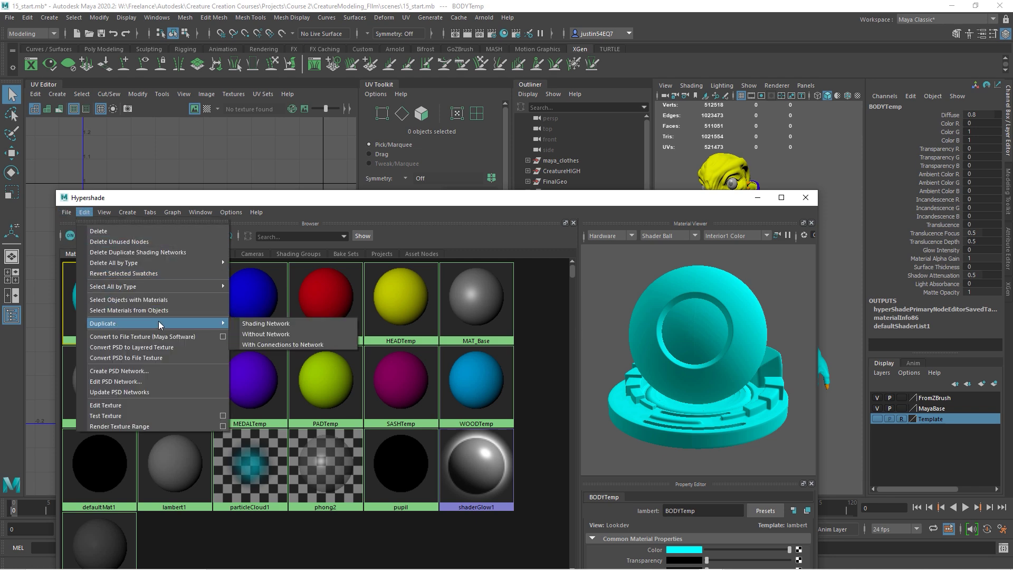
{"action": "left_click", "coordinate": [237, 323]}
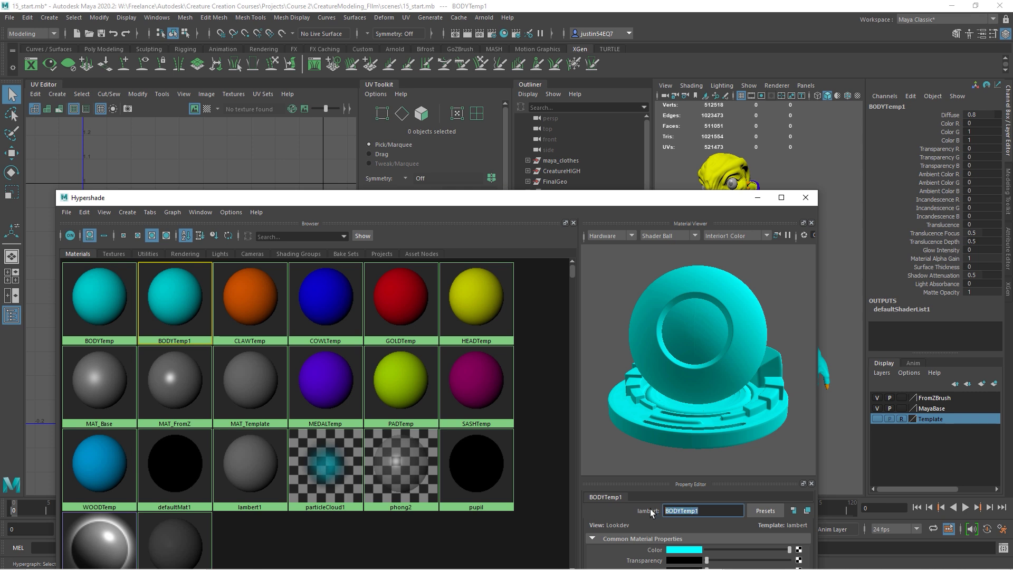
Step: Rename the duplicated material EYEINTemp and change its colour to green
{"action": "type", "text": "Ey"}
{"action": "type", "text": "EIN"}
{"action": "type", "text": "Temp"}
{"action": "key", "text": "Return"}
{"action": "left_click", "coordinate": [701, 549]}
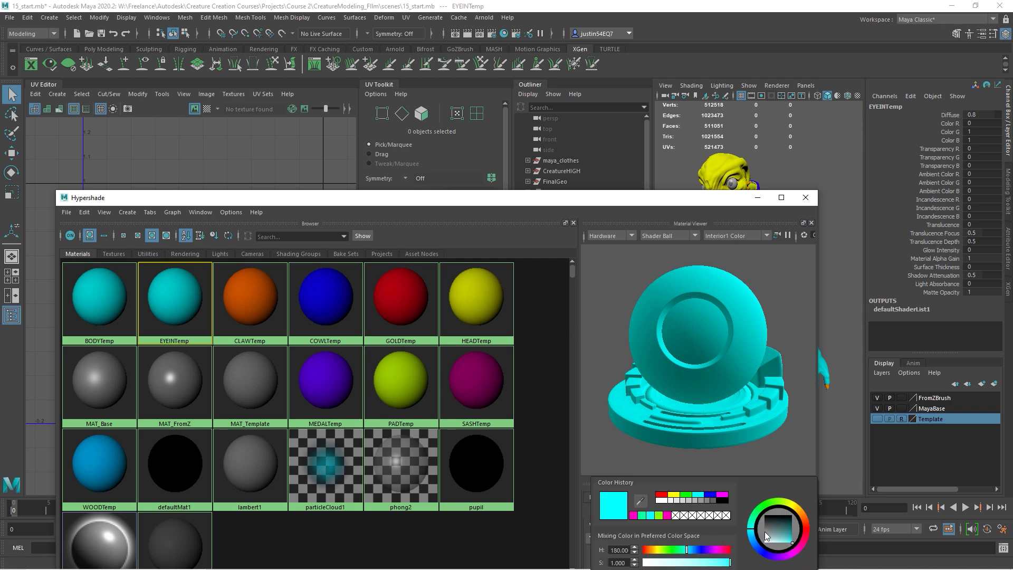
{"action": "left_click", "coordinate": [757, 511]}
Step: Assign the EYEINTemp material to the eyeInner meshes of both eye groups and put the Hypershade away
{"action": "left_click_drag", "start_coordinate": [702, 201], "coordinate": [680, 269]}
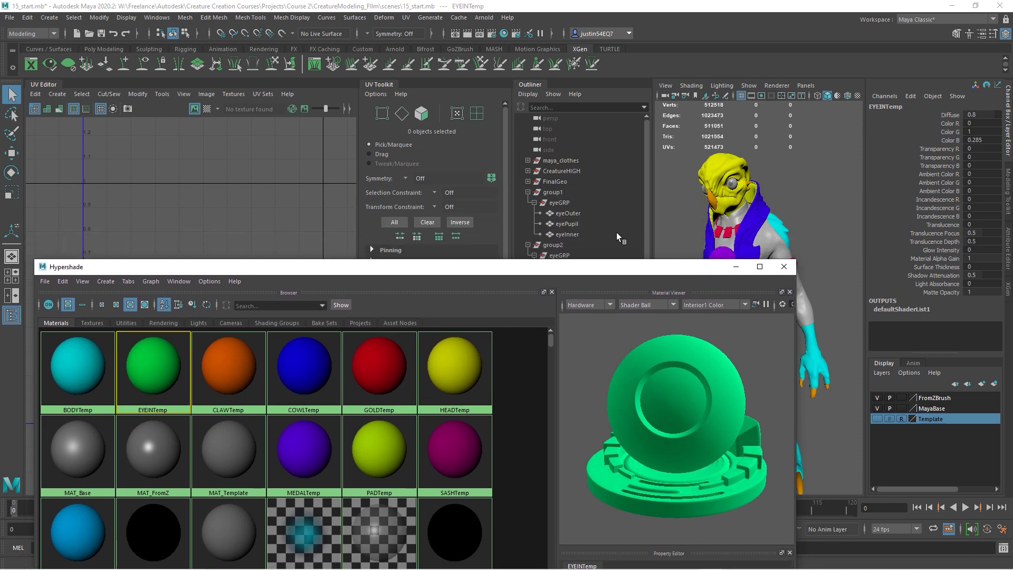
{"action": "left_click", "coordinate": [577, 233]}
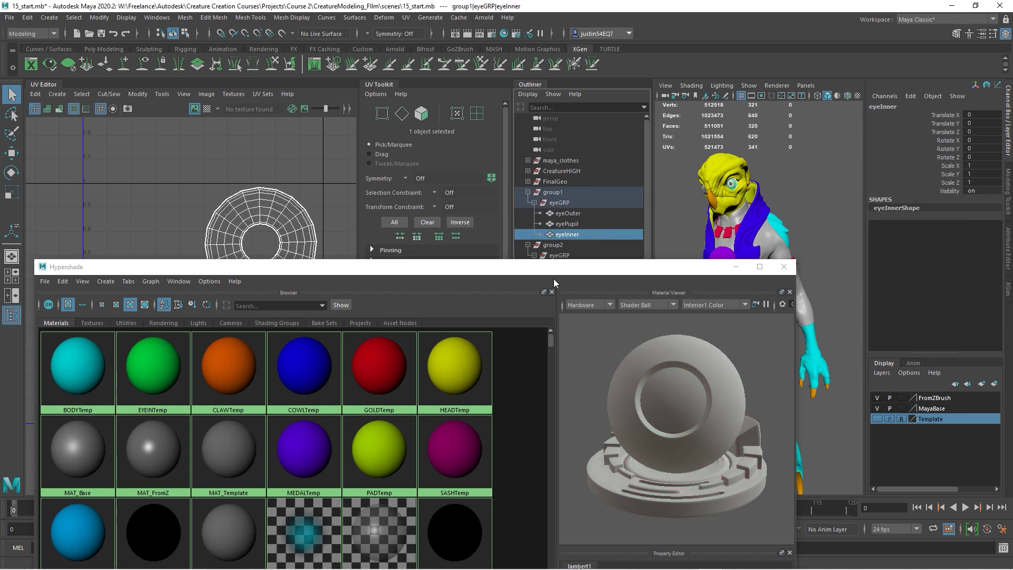
{"action": "left_click_drag", "start_coordinate": [559, 270], "coordinate": [569, 307]}
{"action": "left_click", "coordinate": [567, 286], "text": "ctrl"}
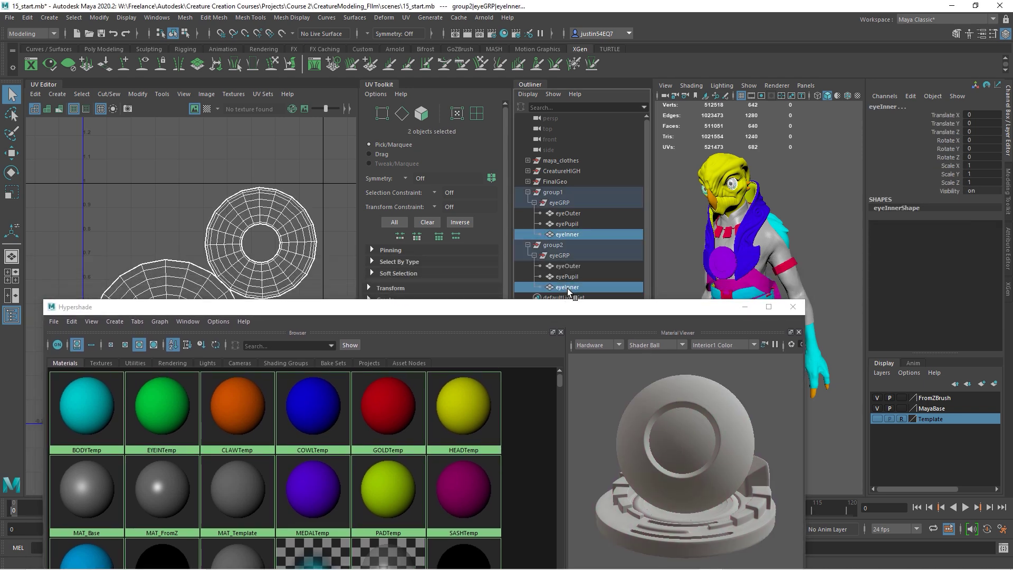
{"action": "left_click_drag", "start_coordinate": [717, 304], "coordinate": [786, 189]}
{"action": "left_click", "coordinate": [804, 187]}
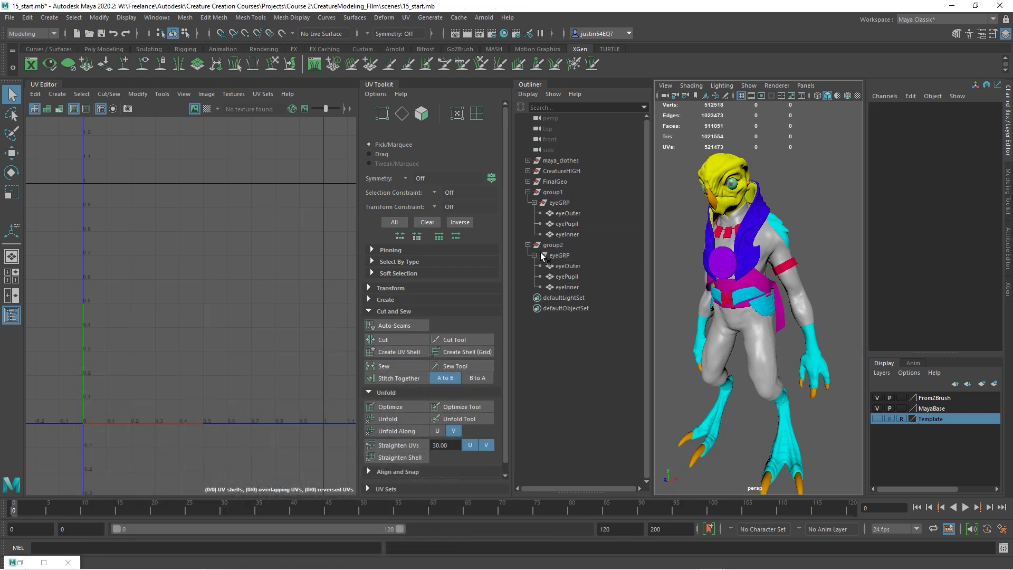
Step: Parent both eyeGRP groups under the FinalGeo group
{"action": "left_click", "coordinate": [560, 255]}
{"action": "left_click", "coordinate": [565, 205], "text": "ctrl"}
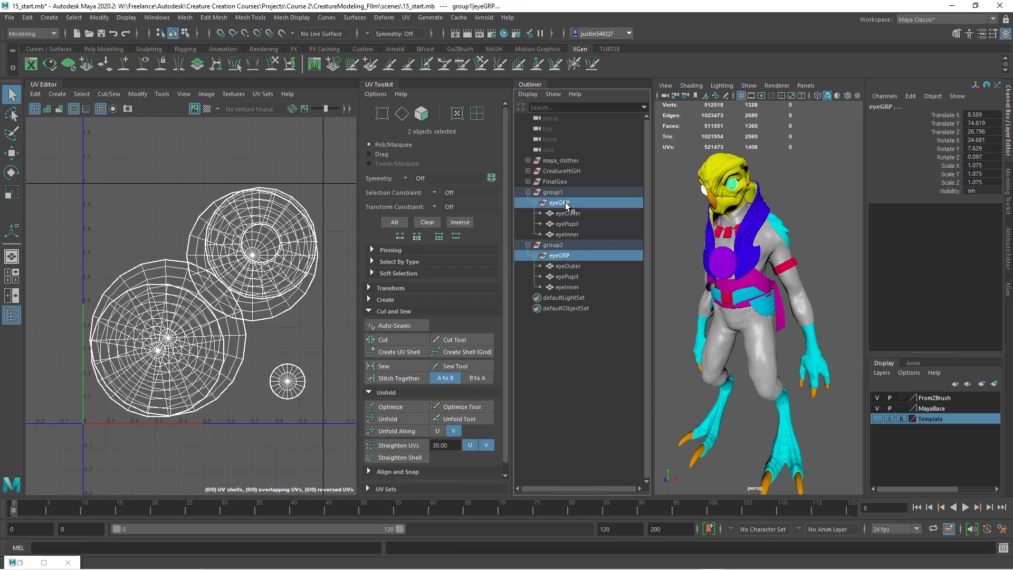
{"action": "middle_click_drag", "start_coordinate": [566, 204], "coordinate": [563, 182]}
Step: Delete the empty groups group1 and group2
{"action": "left_click", "coordinate": [562, 182]}
{"action": "left_click", "coordinate": [558, 193]}
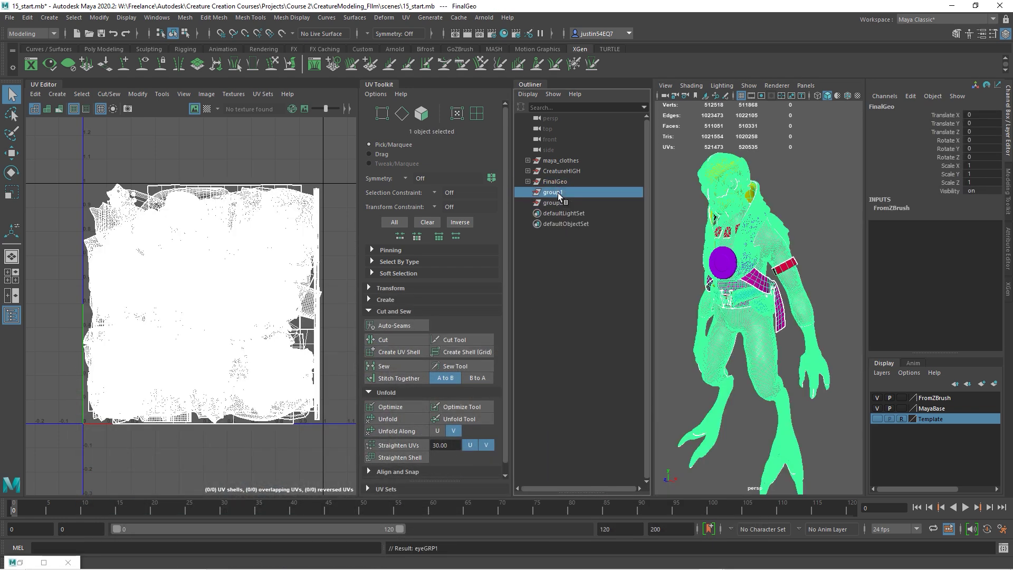
{"action": "key", "text": "Delete"}
{"action": "left_click", "coordinate": [557, 191]}
{"action": "key", "text": "Delete"}
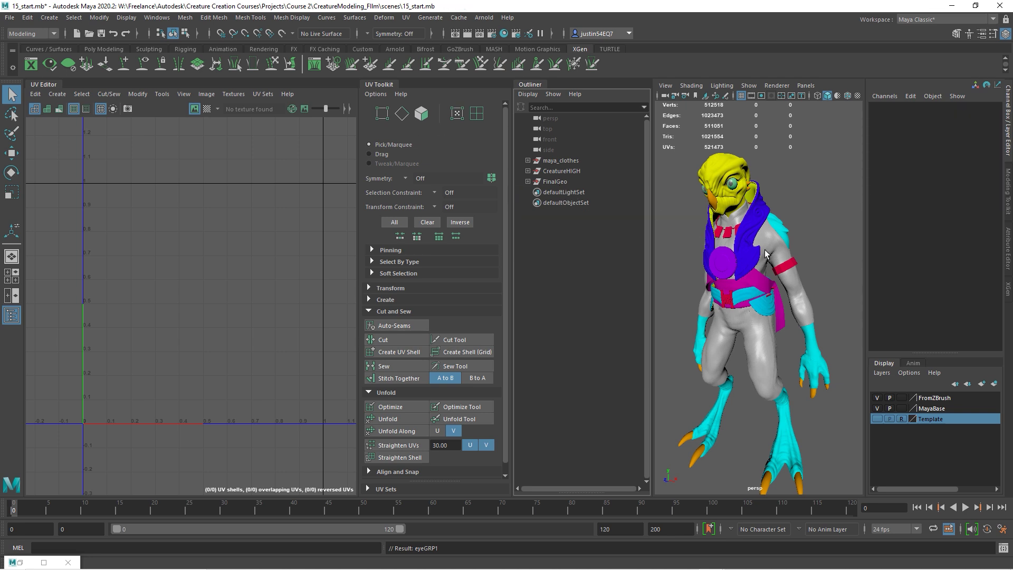
Step: Select the jumpsuit and examine its UV shell, especially the sleeve and leg areas
{"action": "left_click", "coordinate": [769, 239]}
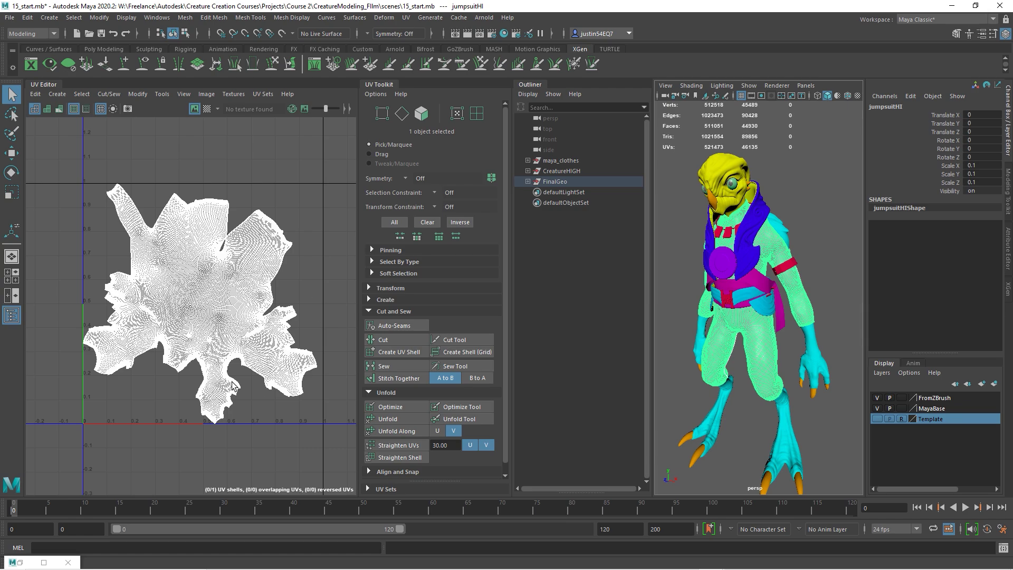
{"action": "scroll", "coordinate": [193, 319], "scroll_direction": "up", "scroll_amount": 4}
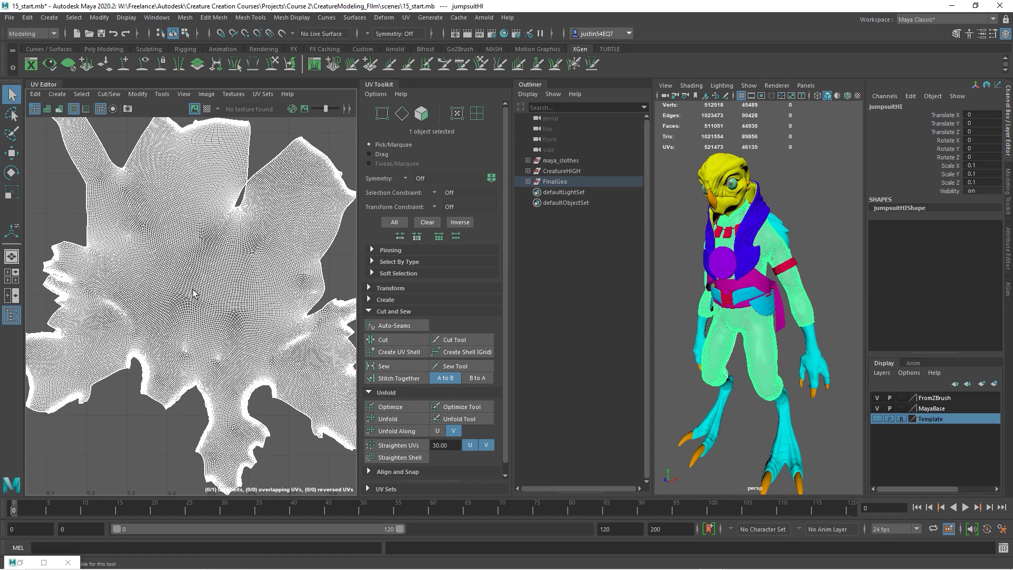
{"action": "right_click_drag", "start_coordinate": [206, 303], "coordinate": [132, 288], "text": "alt"}
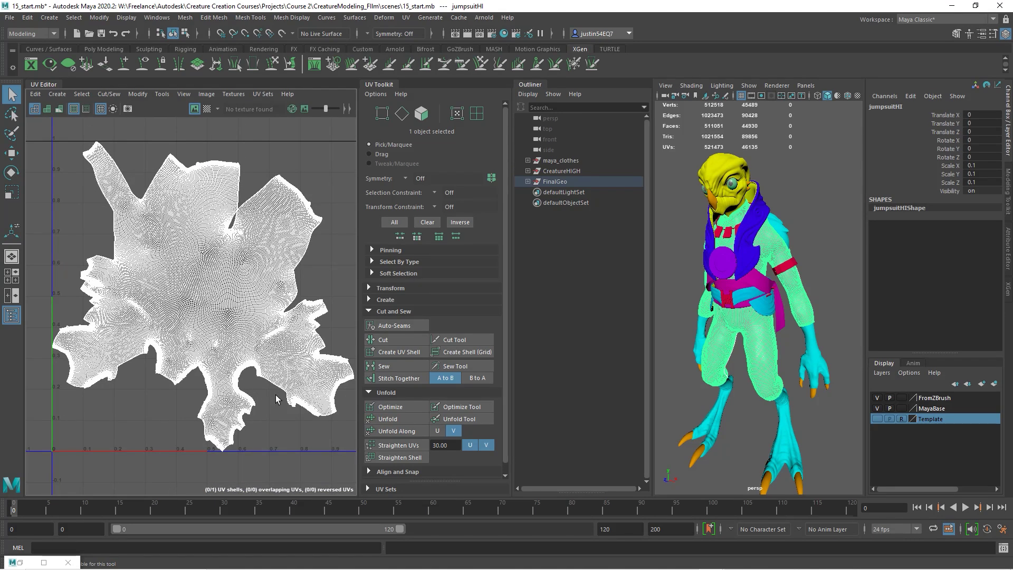
{"action": "scroll", "coordinate": [283, 381], "scroll_direction": "up", "scroll_amount": 5}
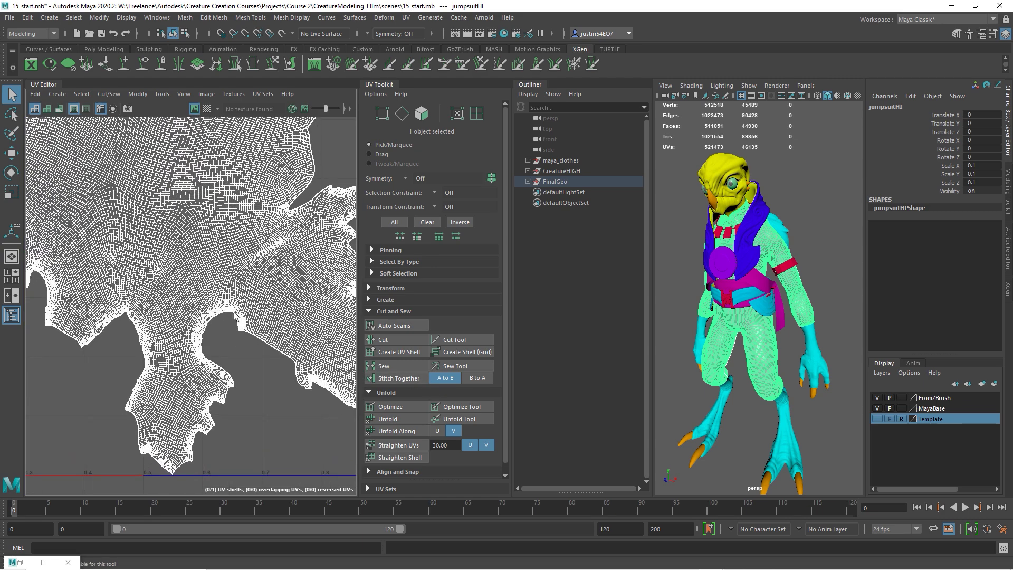
{"action": "middle_click_drag", "start_coordinate": [303, 310], "coordinate": [244, 345], "text": "alt"}
Step: Select the full edge loop around the jumpsuit's shoulder above the red armband and cut the UVs along it
{"action": "right_click_drag", "start_coordinate": [774, 274], "coordinate": [828, 276], "text": "alt"}
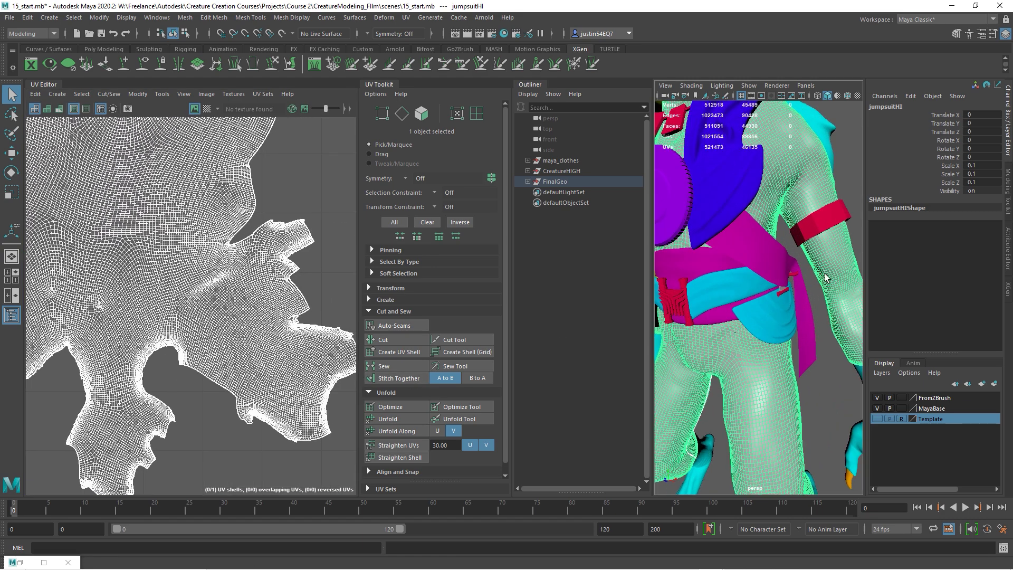
{"action": "middle_click_drag", "start_coordinate": [828, 276], "coordinate": [742, 351], "text": "alt"}
{"action": "scroll", "coordinate": [739, 348], "scroll_direction": "up", "scroll_amount": 6}
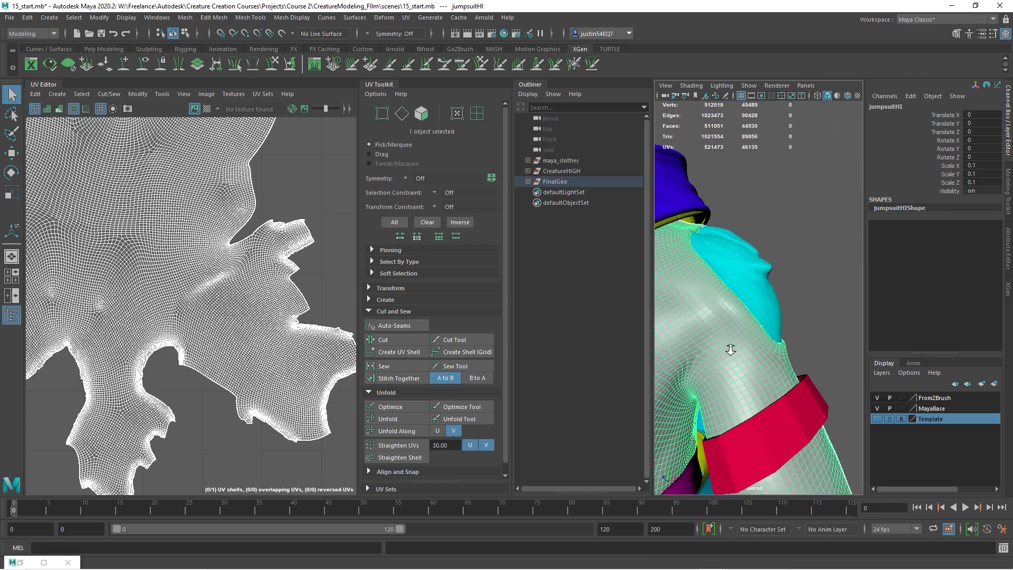
{"action": "right_click_drag", "start_coordinate": [698, 359], "coordinate": [702, 258]}
{"action": "left_click_drag", "start_coordinate": [702, 258], "coordinate": [718, 309], "text": "alt"}
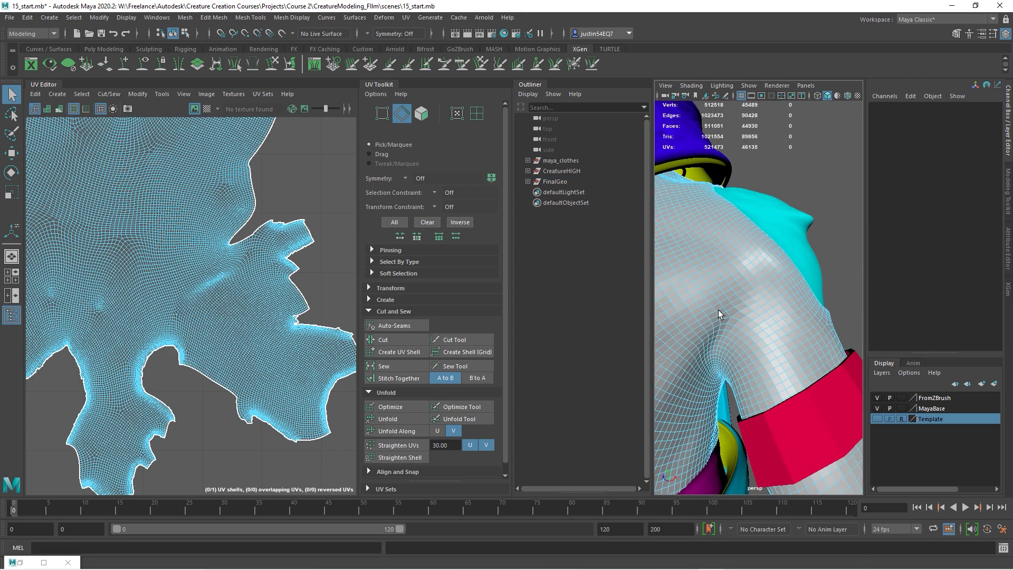
{"action": "scroll", "coordinate": [718, 327], "scroll_direction": "up", "scroll_amount": 3}
{"action": "double_click", "coordinate": [710, 333]}
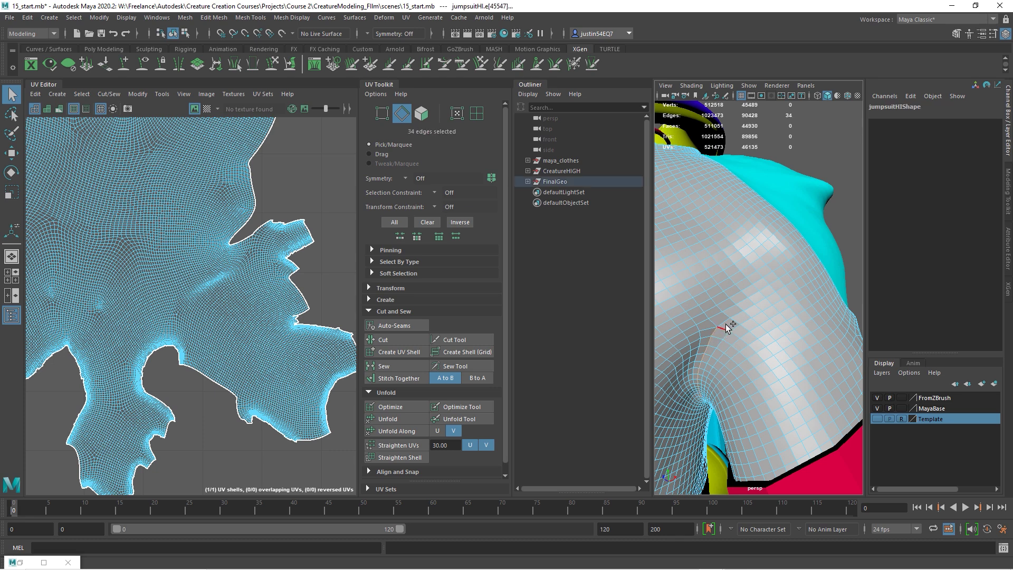
{"action": "double_click", "coordinate": [724, 323], "text": "shift"}
{"action": "left_click_drag", "start_coordinate": [726, 325], "coordinate": [666, 363], "text": "alt"}
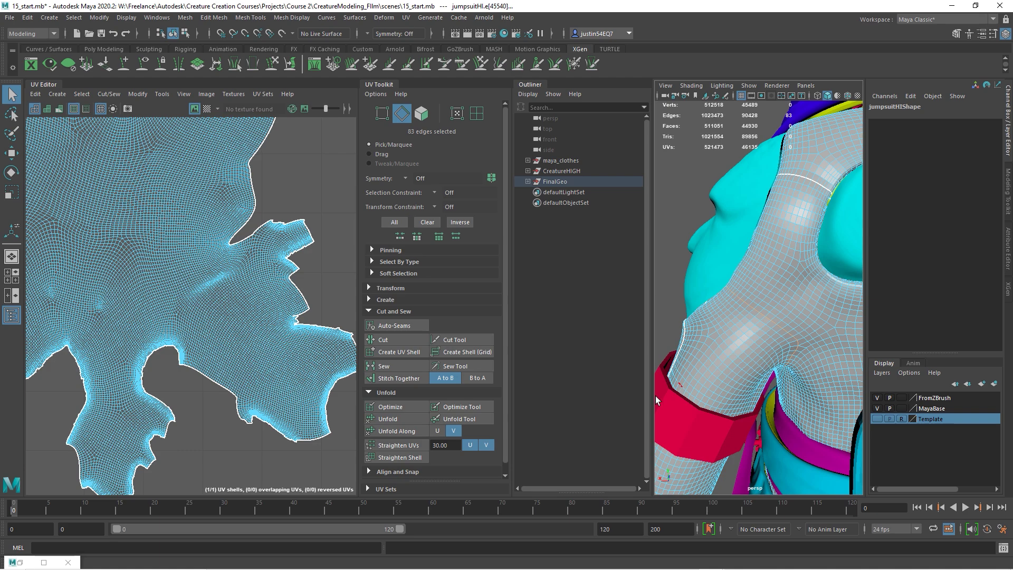
{"action": "scroll", "coordinate": [290, 293], "scroll_direction": "down", "scroll_amount": 3}
{"action": "left_click", "coordinate": [398, 341]}
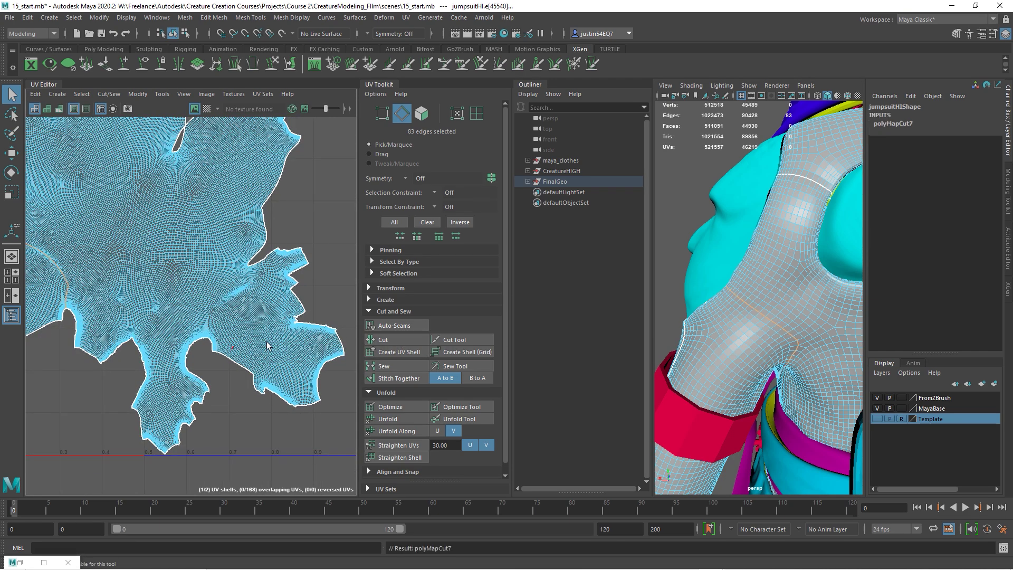
Step: Select the matching edge loop around the jumpsuit's opposite shoulder, on the arm without an armband, and cut its UVs
{"action": "scroll", "coordinate": [267, 341], "scroll_direction": "down", "scroll_amount": 2}
{"action": "scroll", "coordinate": [758, 339], "scroll_direction": "down", "scroll_amount": 8}
{"action": "left_click_drag", "start_coordinate": [757, 339], "coordinate": [976, 341], "text": "alt"}
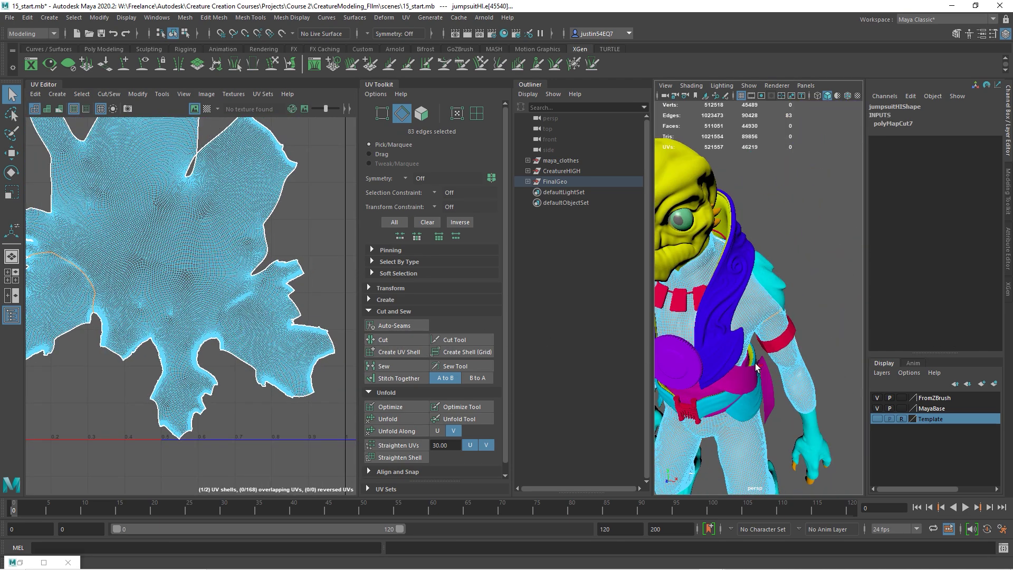
{"action": "middle_click_drag", "start_coordinate": [738, 335], "coordinate": [795, 325], "text": "alt"}
{"action": "scroll", "coordinate": [816, 337], "scroll_direction": "up", "scroll_amount": 6}
{"action": "left_click_drag", "start_coordinate": [816, 337], "coordinate": [797, 352], "text": "alt"}
{"action": "scroll", "coordinate": [796, 353], "scroll_direction": "up", "scroll_amount": 5}
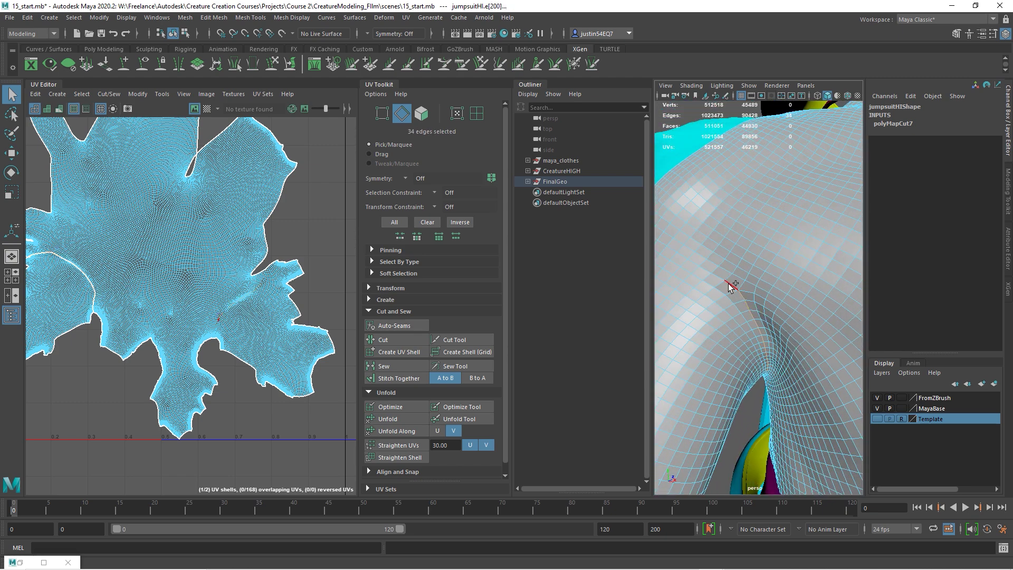
{"action": "double_click", "coordinate": [728, 280], "text": "shift"}
{"action": "scroll", "coordinate": [718, 300], "scroll_direction": "down", "scroll_amount": 8}
{"action": "left_click_drag", "start_coordinate": [692, 338], "coordinate": [868, 357], "text": "alt"}
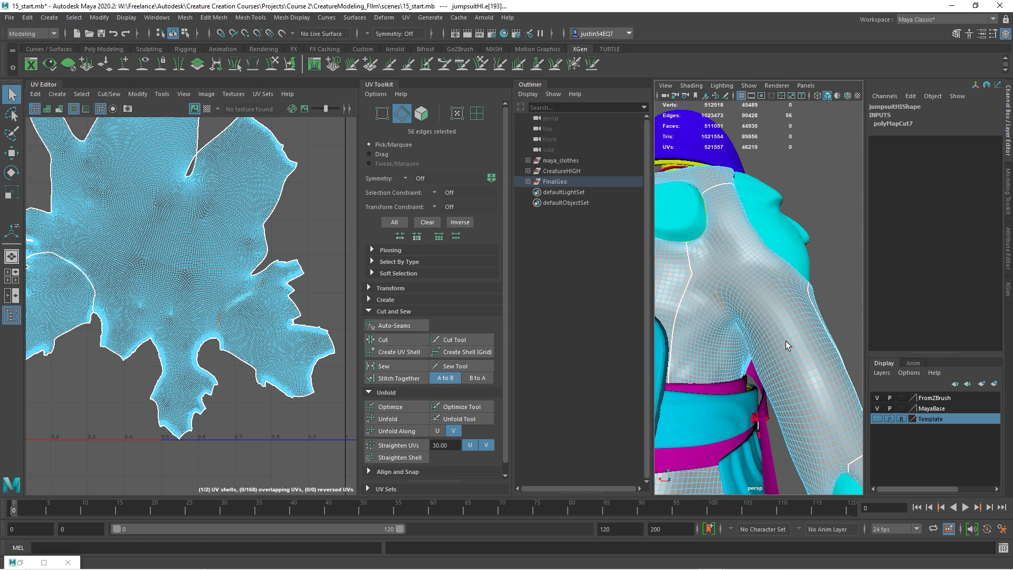
{"action": "scroll", "coordinate": [784, 339], "scroll_direction": "up", "scroll_amount": 3}
{"action": "scroll", "coordinate": [783, 339], "scroll_direction": "up", "scroll_amount": 1}
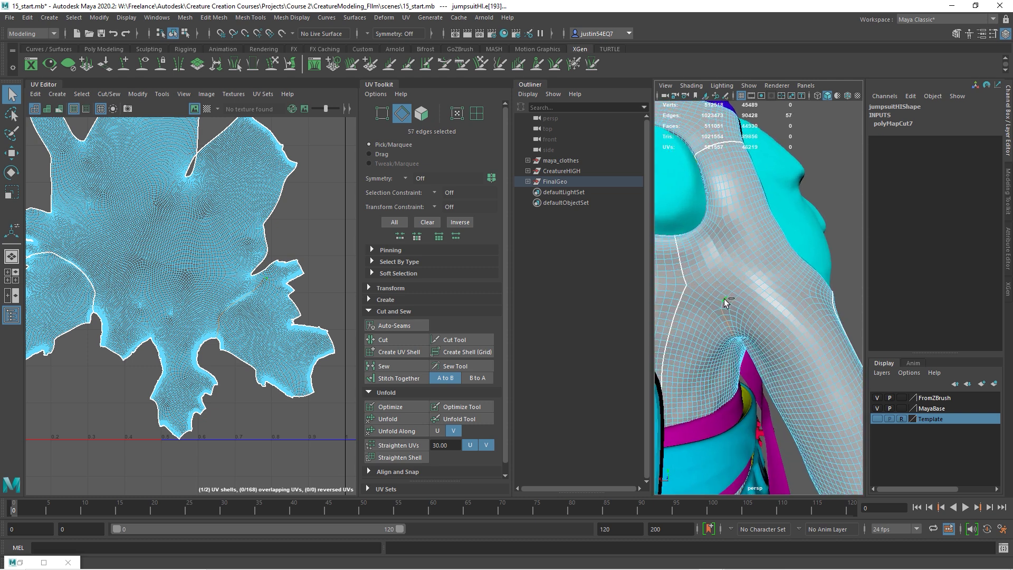
{"action": "double_click", "coordinate": [724, 298], "text": "shift"}
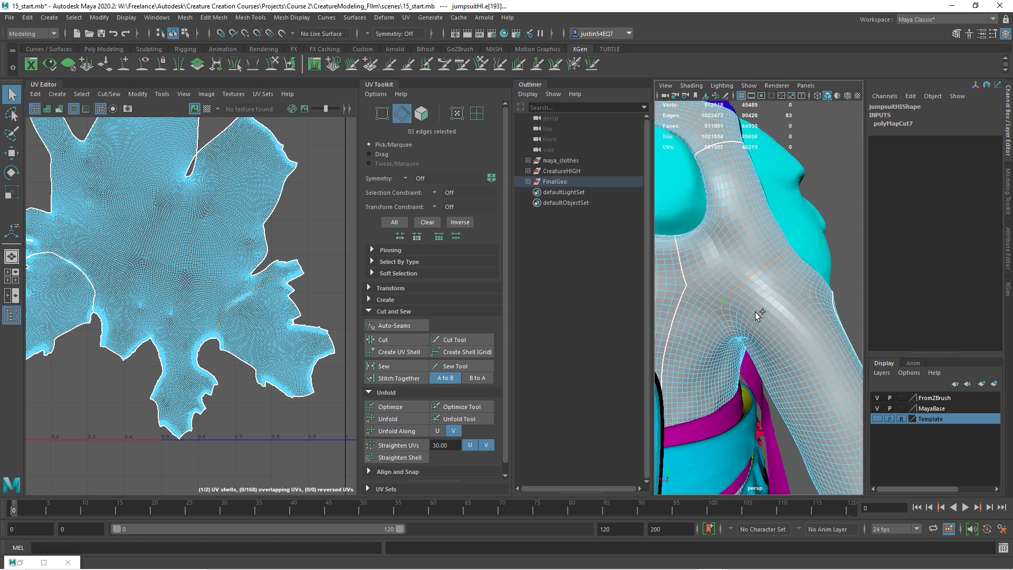
{"action": "left_click", "coordinate": [403, 341]}
Step: Move both separated sleeve UV shells away from the body shell, outside the 0–1 UV space on its negative U side
{"action": "scroll", "coordinate": [208, 351], "scroll_direction": "down", "scroll_amount": 3}
{"action": "right_click_drag", "start_coordinate": [174, 333], "coordinate": [138, 331]}
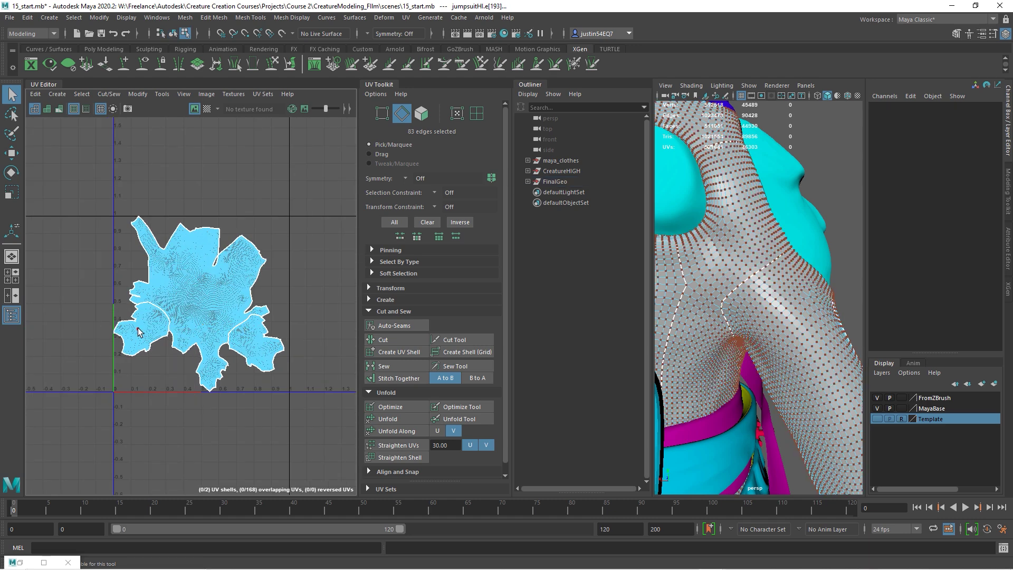
{"action": "double_click", "coordinate": [138, 328]}
{"action": "key", "text": "w"}
{"action": "left_click_drag", "start_coordinate": [141, 329], "coordinate": [35, 276]}
{"action": "left_click", "coordinate": [266, 347]}
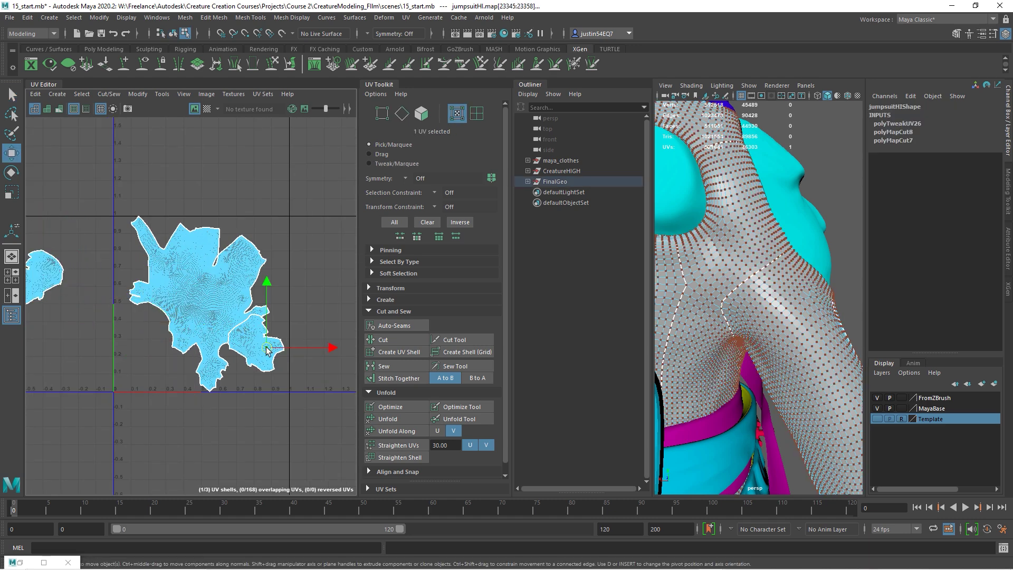
{"action": "double_click", "coordinate": [266, 347]}
{"action": "left_click_drag", "start_coordinate": [267, 346], "coordinate": [55, 394]}
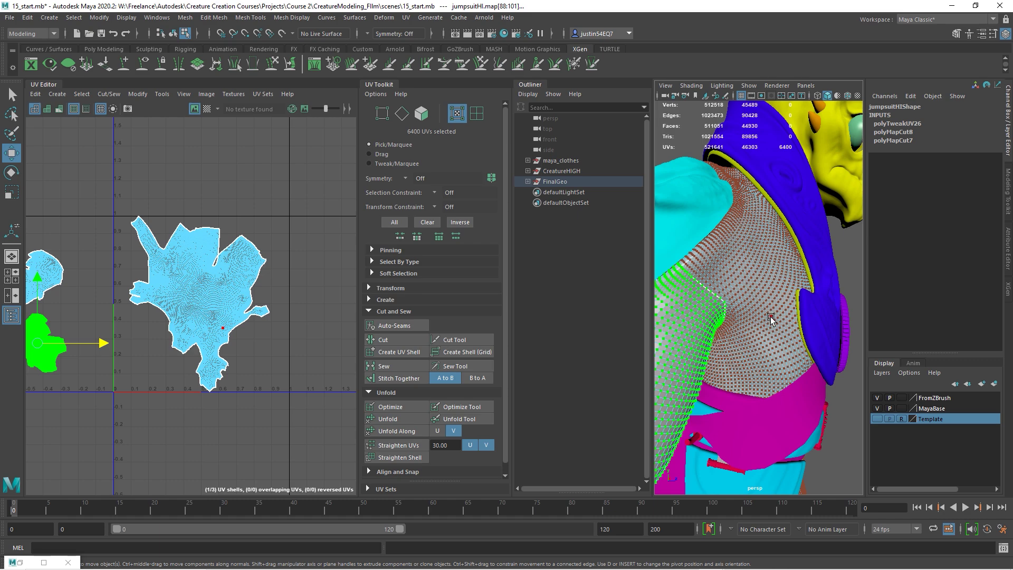
Step: Return to object selection and isolate the jumpsuit in the 3D view so the surrounding costume pieces are hidden
{"action": "left_click_drag", "start_coordinate": [770, 317], "coordinate": [659, 349], "text": "alt"}
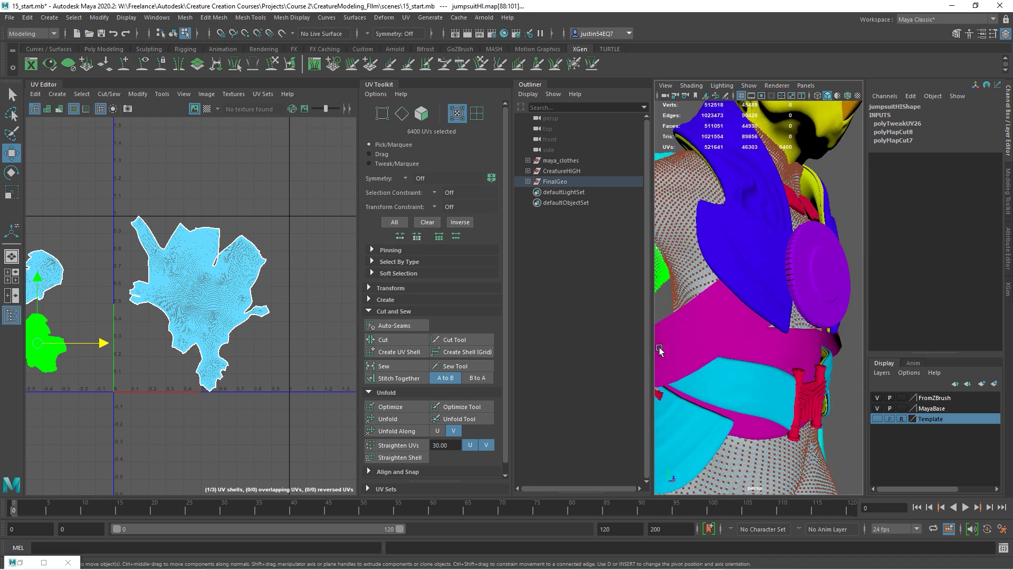
{"action": "left_click_drag", "start_coordinate": [779, 374], "coordinate": [712, 369], "text": "alt"}
{"action": "right_click_drag", "start_coordinate": [764, 364], "coordinate": [857, 337], "text": "alt"}
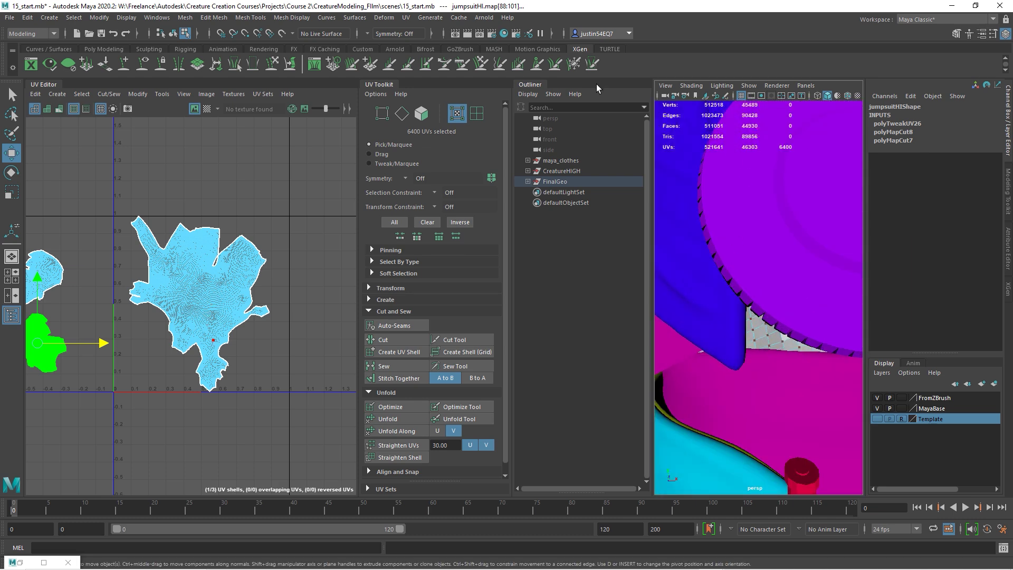
{"action": "left_click", "coordinate": [172, 33]}
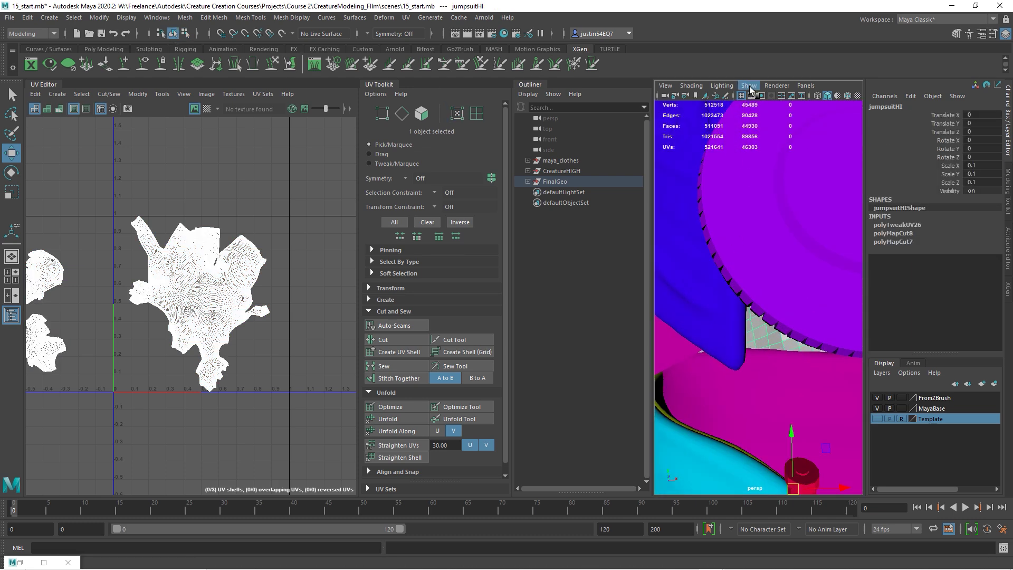
{"action": "left_click", "coordinate": [748, 86]}
{"action": "mouse_move", "coordinate": [759, 105]}
{"action": "left_click", "coordinate": [878, 105]}
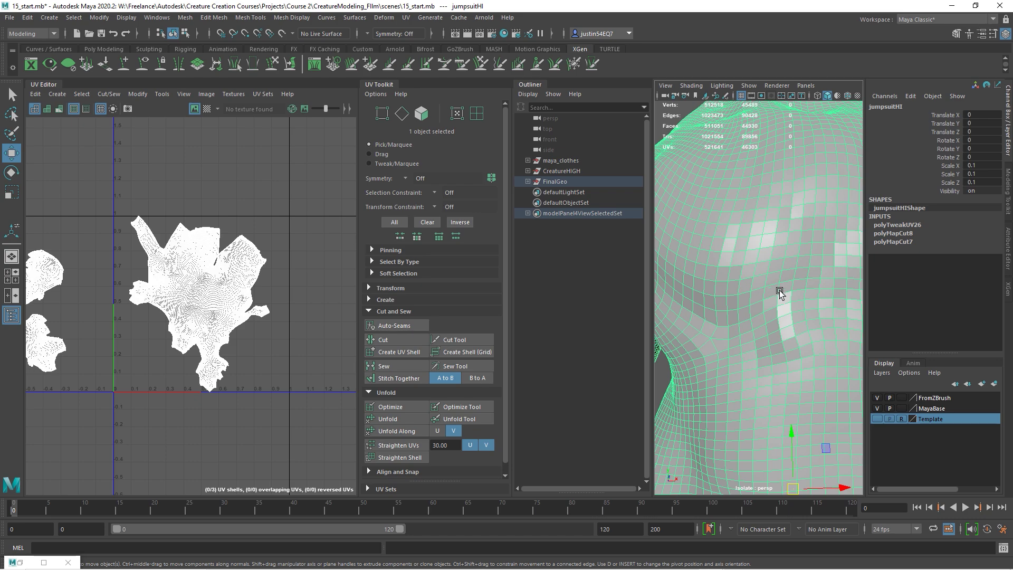
Step: Select a trial edge loop around the jumpsuit's waist, check its path around the body and end the isolation
{"action": "key", "text": "f"}
{"action": "key", "text": "F10"}
{"action": "double_click", "coordinate": [775, 317]}
{"action": "left_click_drag", "start_coordinate": [695, 314], "coordinate": [793, 321], "text": "alt"}
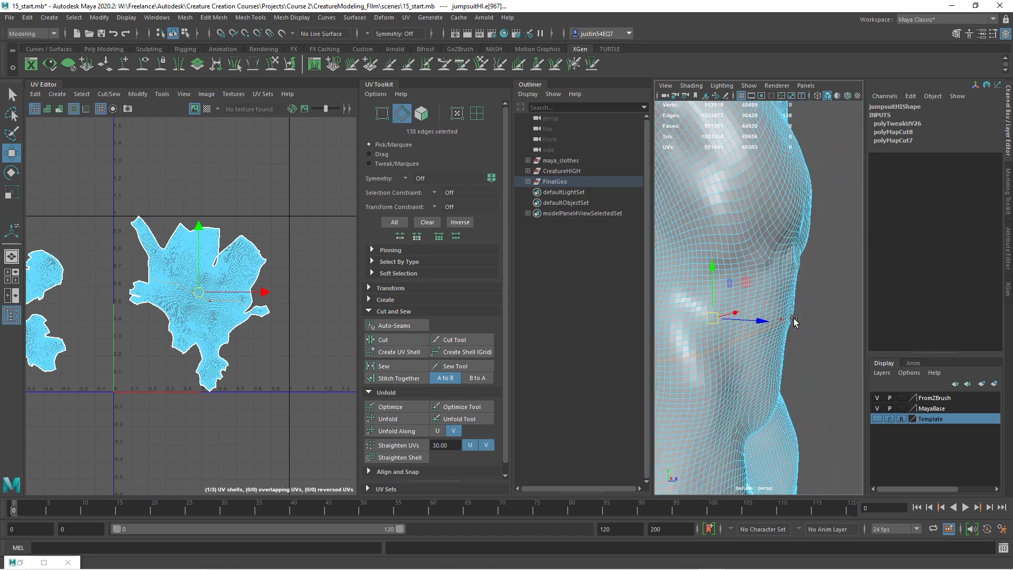
{"action": "right_click_drag", "start_coordinate": [793, 320], "coordinate": [728, 312], "text": "alt"}
{"action": "left_click_drag", "start_coordinate": [728, 313], "coordinate": [730, 316], "text": "alt"}
{"action": "right_click_drag", "start_coordinate": [730, 317], "coordinate": [765, 318], "text": "alt"}
{"action": "left_click_drag", "start_coordinate": [765, 317], "coordinate": [591, 312], "text": "alt"}
{"action": "right_click_drag", "start_coordinate": [757, 316], "coordinate": [796, 319], "text": "alt"}
{"action": "left_click_drag", "start_coordinate": [796, 319], "coordinate": [707, 332], "text": "alt"}
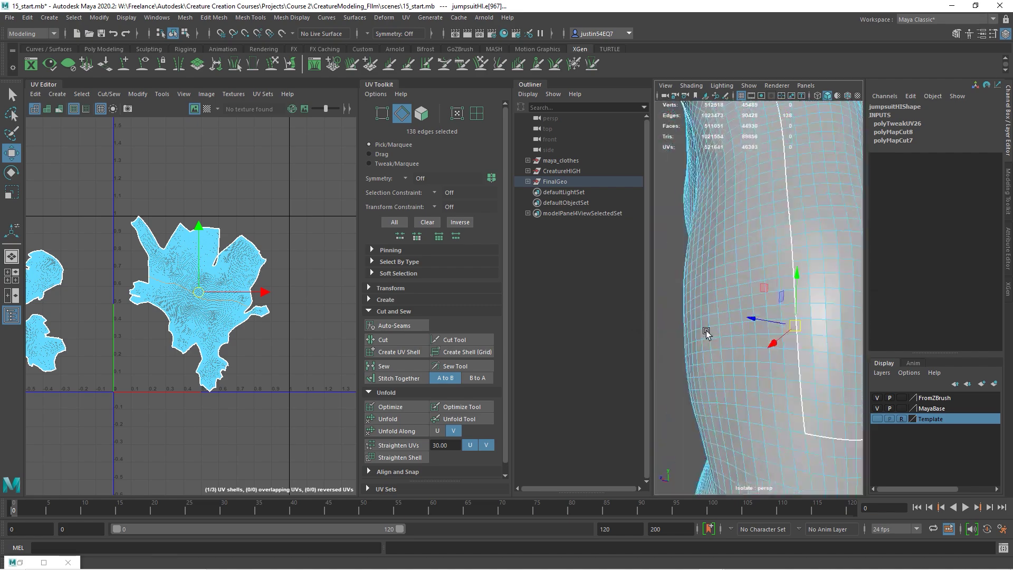
{"action": "right_click_drag", "start_coordinate": [707, 332], "coordinate": [660, 331], "text": "alt"}
{"action": "right_click_drag", "start_coordinate": [215, 332], "coordinate": [258, 328], "text": "alt"}
{"action": "right_click_drag", "start_coordinate": [760, 274], "coordinate": [707, 90], "text": "alt"}
{"action": "left_click", "coordinate": [749, 86]}
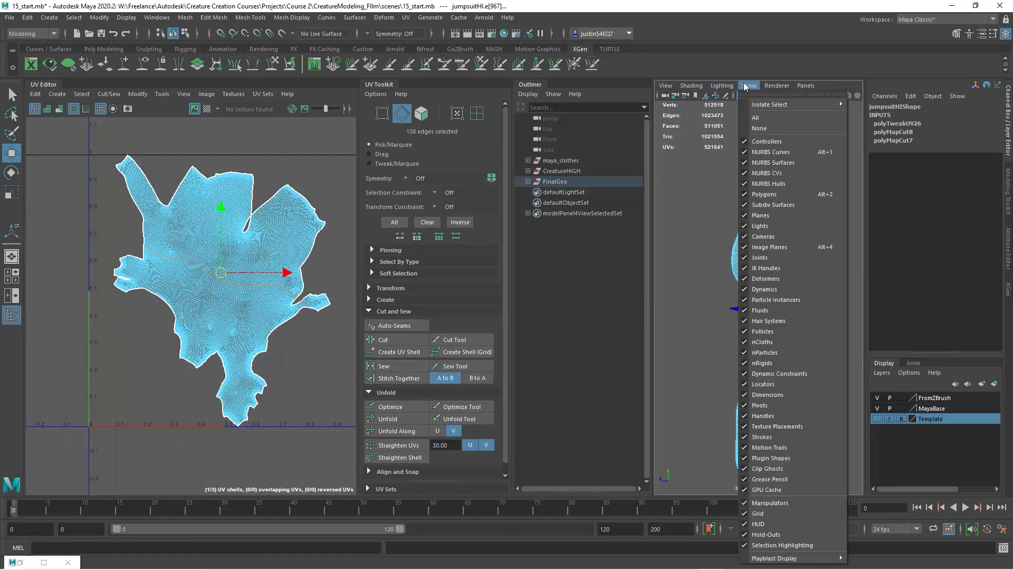
{"action": "mouse_move", "coordinate": [828, 103]}
{"action": "left_click", "coordinate": [875, 104]}
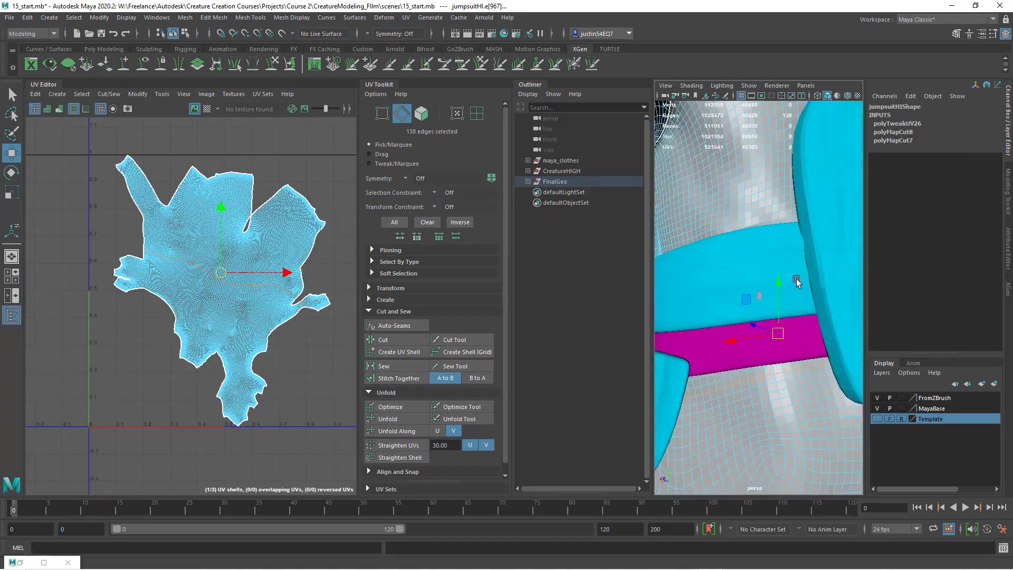
Step: Select the full edge loop around the jumpsuit's waist hidden beneath the belt and cut the UVs along it
{"action": "double_click", "coordinate": [692, 386]}
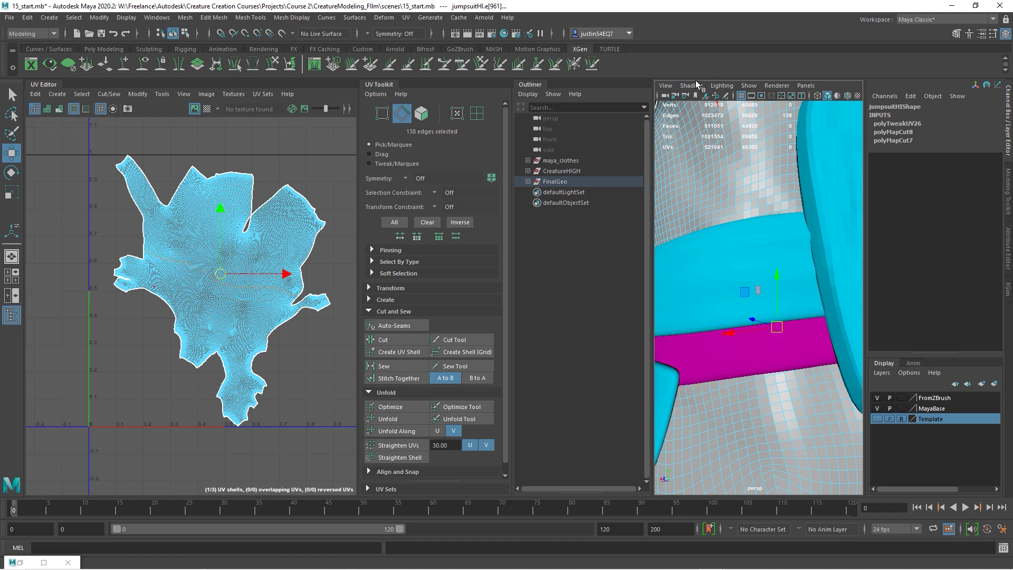
{"action": "right_click_drag", "start_coordinate": [723, 305], "coordinate": [665, 298], "text": "alt"}
{"action": "left_click_drag", "start_coordinate": [665, 298], "coordinate": [792, 308], "text": "alt"}
{"action": "right_click_drag", "start_coordinate": [791, 309], "coordinate": [843, 308], "text": "alt"}
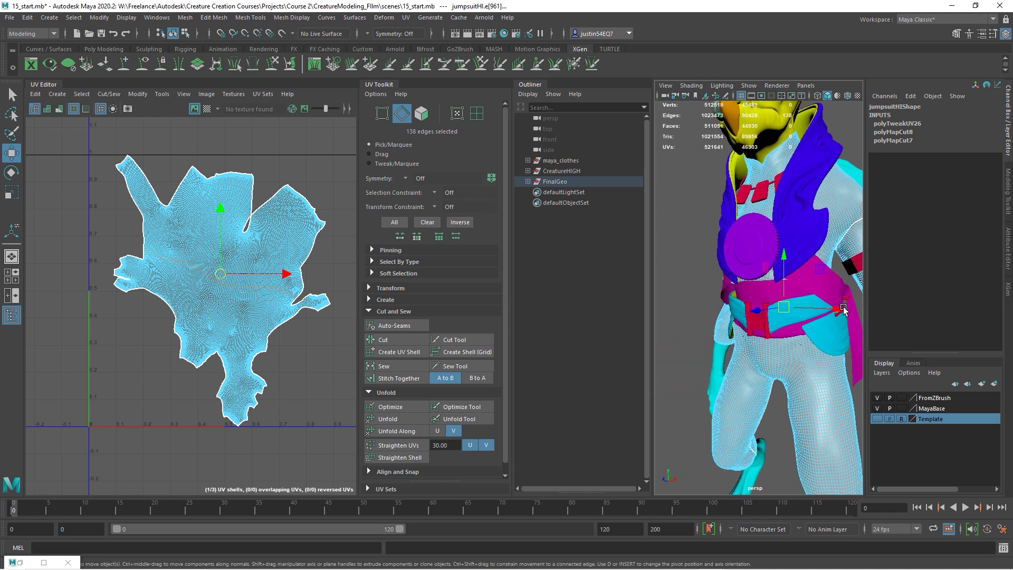
{"action": "left_click_drag", "start_coordinate": [844, 308], "coordinate": [784, 331], "text": "alt"}
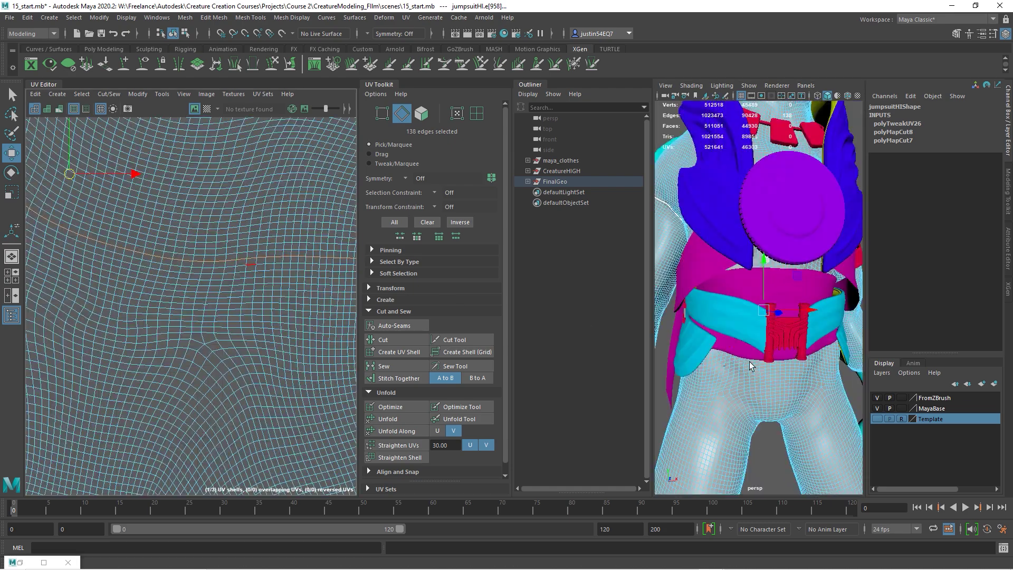
{"action": "right_click_drag", "start_coordinate": [825, 375], "coordinate": [796, 366], "text": "alt"}
{"action": "left_click_drag", "start_coordinate": [796, 366], "coordinate": [847, 359], "text": "alt"}
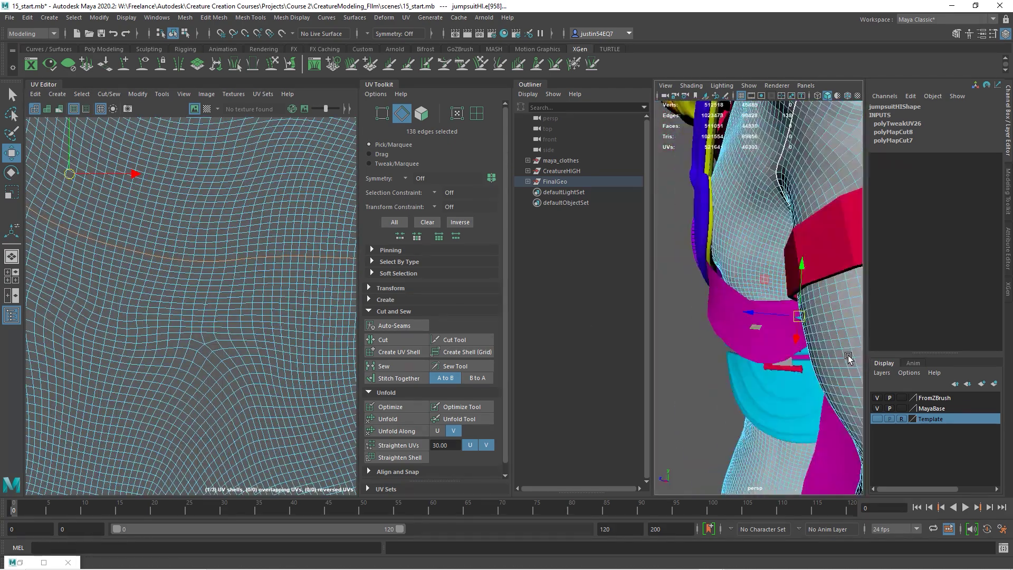
{"action": "right_click_drag", "start_coordinate": [847, 358], "coordinate": [818, 351], "text": "alt"}
{"action": "left_click_drag", "start_coordinate": [818, 350], "coordinate": [850, 345], "text": "alt"}
{"action": "right_click_drag", "start_coordinate": [120, 341], "coordinate": [157, 281], "text": "alt"}
{"action": "scroll", "coordinate": [158, 285], "scroll_direction": "down", "scroll_amount": 3}
{"action": "scroll", "coordinate": [317, 290], "scroll_direction": "down", "scroll_amount": 2}
{"action": "left_click", "coordinate": [412, 339]}
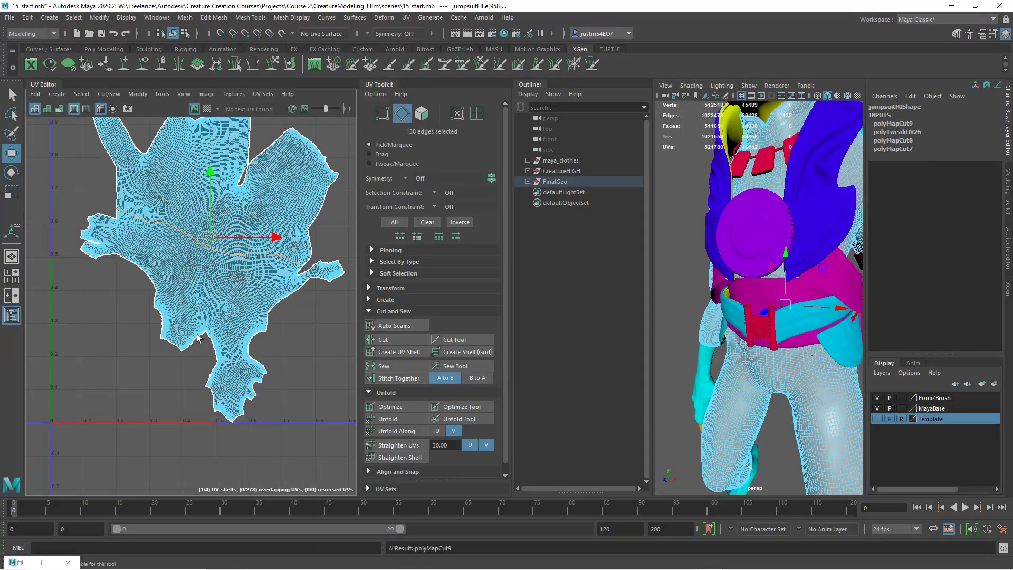
Step: Select all UVs of the separated torso shell and move it below the leg shell, clear of it
{"action": "scroll", "coordinate": [217, 328], "scroll_direction": "down", "scroll_amount": 2}
{"action": "right_click_drag", "start_coordinate": [205, 297], "coordinate": [244, 296]}
{"action": "double_click", "coordinate": [222, 299]}
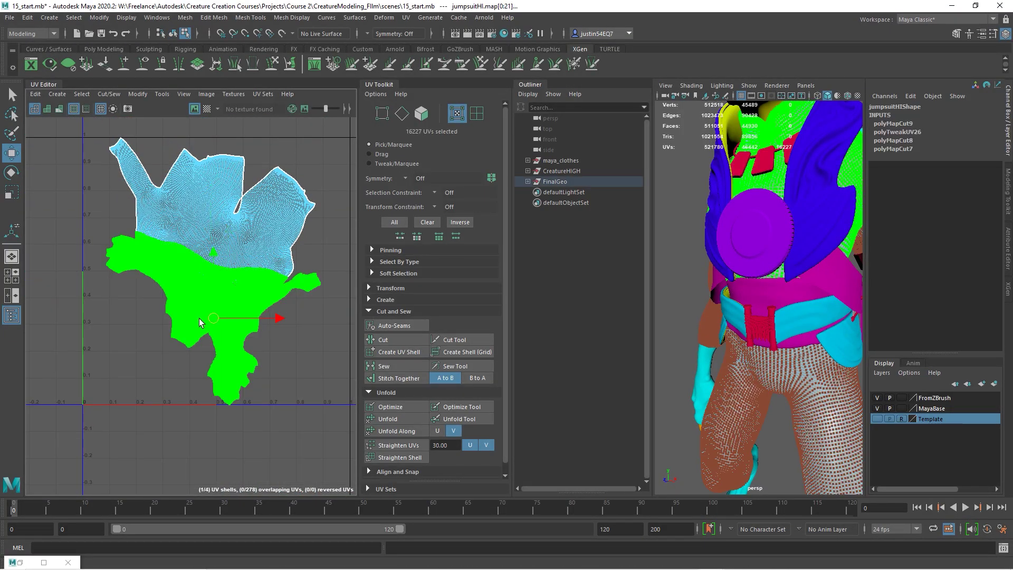
{"action": "middle_click_drag", "start_coordinate": [200, 318], "coordinate": [165, 376]}
Step: Select the edges across the base of the leg shell's narrow projecting strip and cut the strip off
{"action": "left_click", "coordinate": [243, 262]}
{"action": "double_click", "coordinate": [244, 263]}
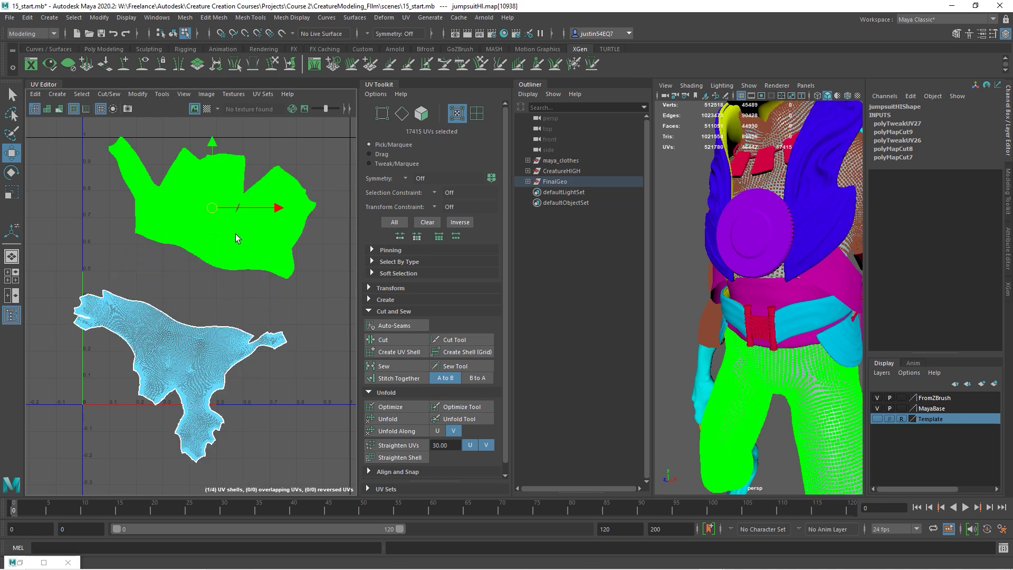
{"action": "scroll", "coordinate": [235, 213], "scroll_direction": "up", "scroll_amount": 2}
{"action": "middle_click_drag", "start_coordinate": [236, 213], "coordinate": [227, 293], "text": "alt"}
{"action": "scroll", "coordinate": [157, 251], "scroll_direction": "up", "scroll_amount": 3}
{"action": "scroll", "coordinate": [158, 250], "scroll_direction": "up", "scroll_amount": 6}
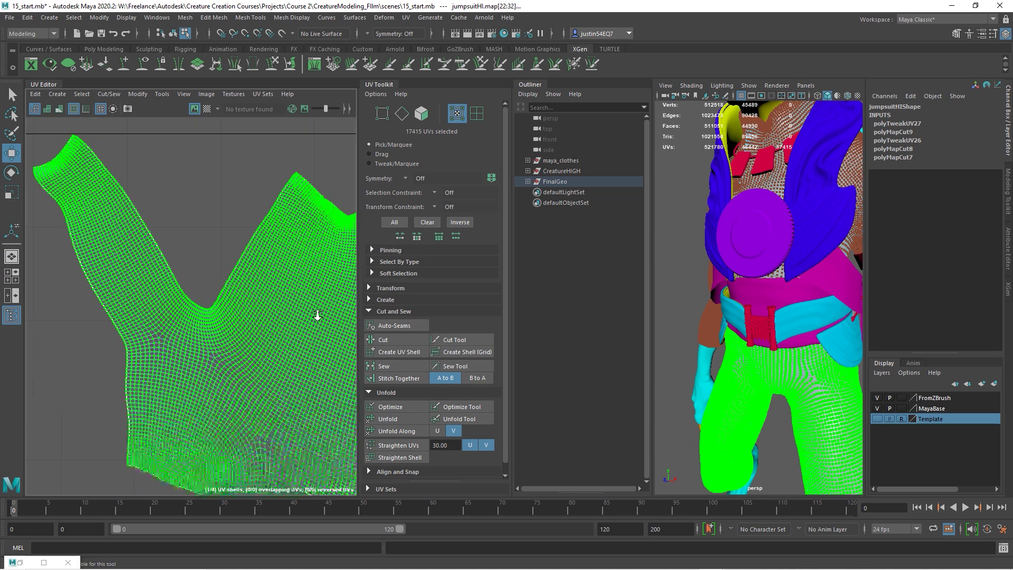
{"action": "left_click", "coordinate": [184, 322]}
{"action": "right_click_drag", "start_coordinate": [342, 345], "coordinate": [358, 345], "text": "alt"}
{"action": "right_click_drag", "start_coordinate": [156, 381], "coordinate": [156, 353]}
{"action": "double_click", "coordinate": [91, 372]}
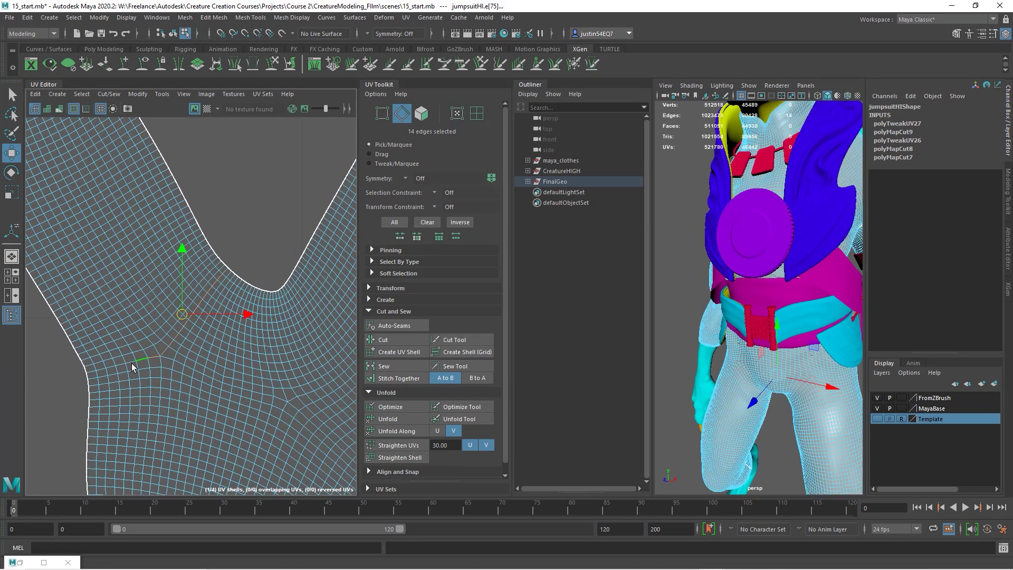
{"action": "left_click", "coordinate": [101, 370], "text": "shift"}
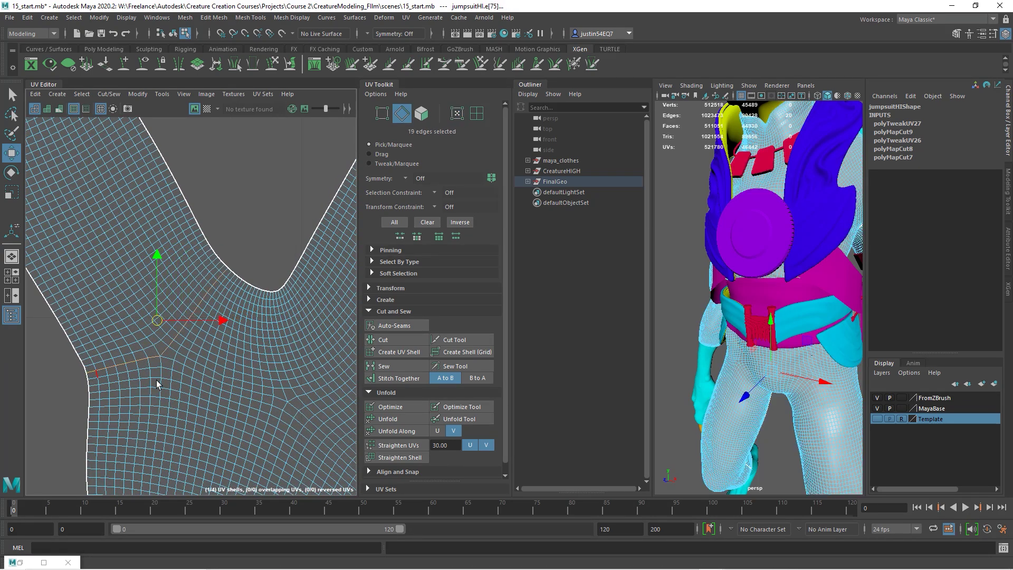
{"action": "left_click", "coordinate": [401, 341]}
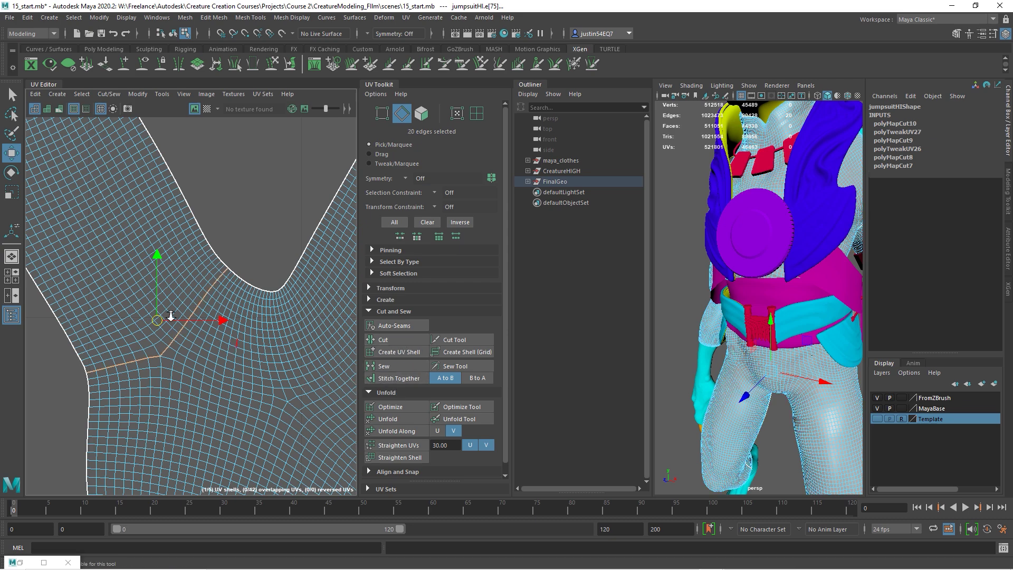
Step: Select edges of the detached strip and stitch it A to B onto the matching border across the leg shell
{"action": "scroll", "coordinate": [79, 222], "scroll_direction": "down", "scroll_amount": 5}
{"action": "right_click_drag", "start_coordinate": [78, 216], "coordinate": [42, 197]}
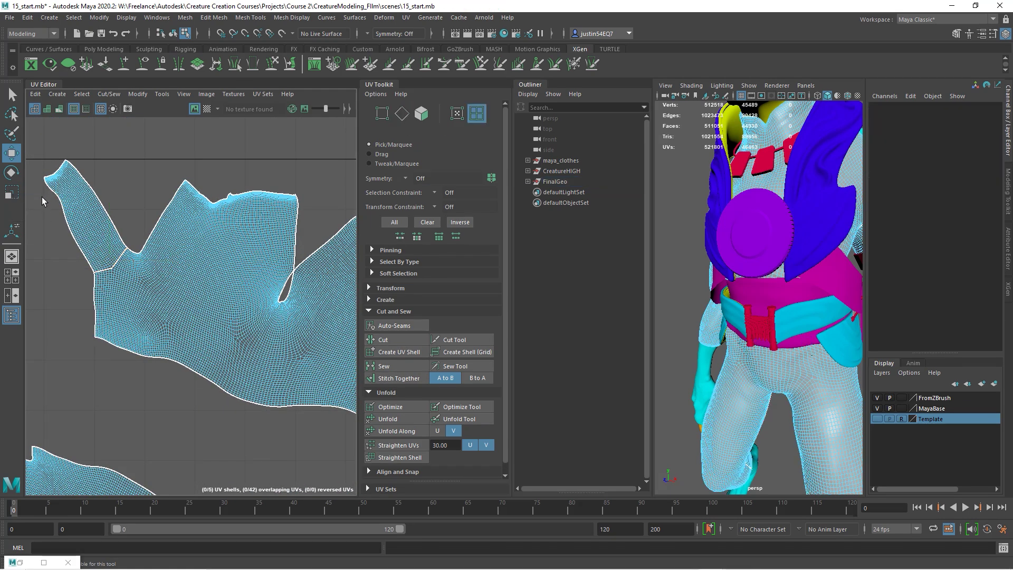
{"action": "left_click", "coordinate": [80, 226]}
{"action": "right_click_drag", "start_coordinate": [78, 236], "coordinate": [57, 211]}
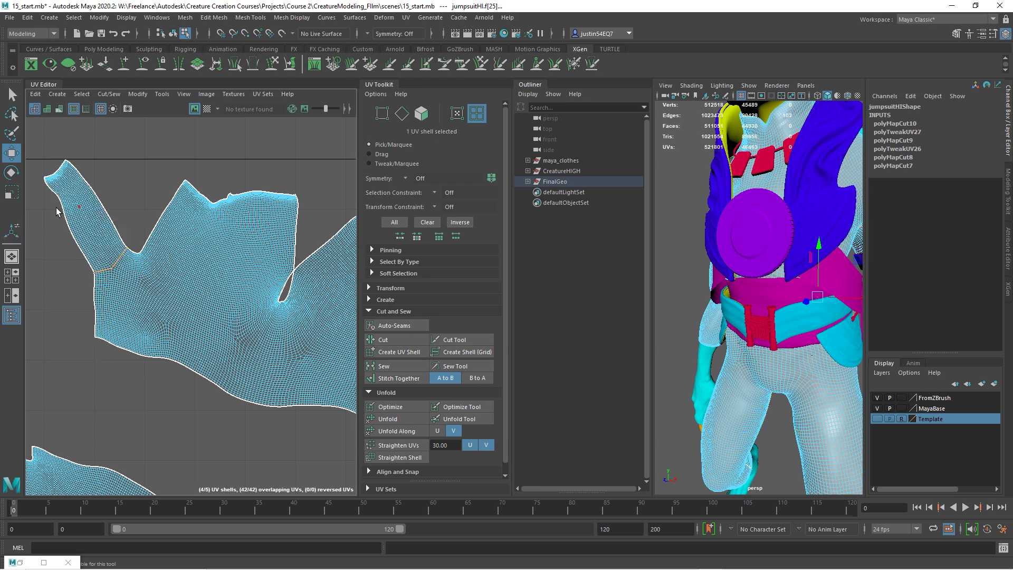
{"action": "left_click_drag", "start_coordinate": [95, 259], "coordinate": [96, 260]}
{"action": "scroll", "coordinate": [210, 301], "scroll_direction": "down", "scroll_amount": 3}
{"action": "middle_click_drag", "start_coordinate": [189, 287], "coordinate": [136, 265], "text": "alt"}
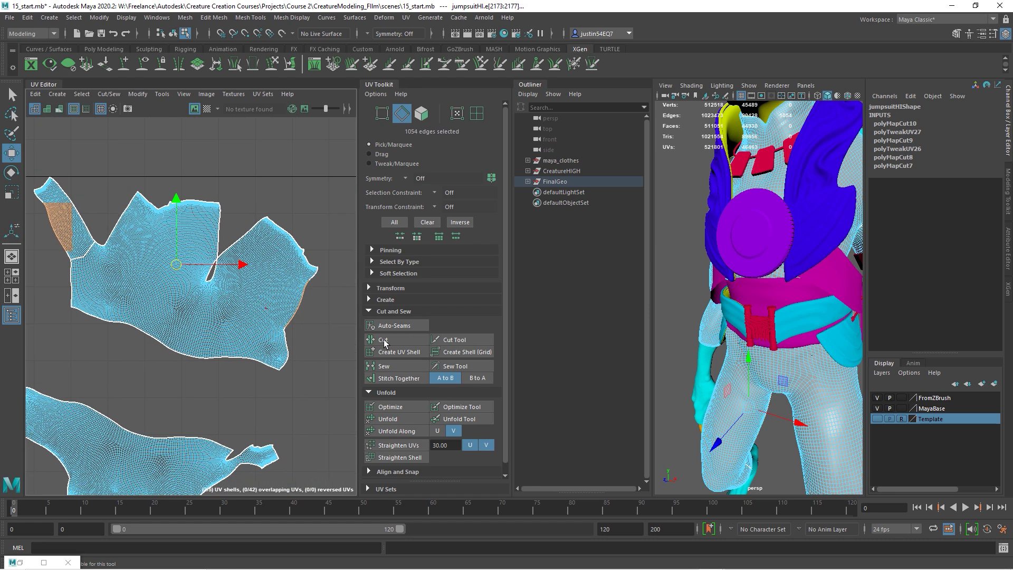
{"action": "left_click", "coordinate": [419, 378]}
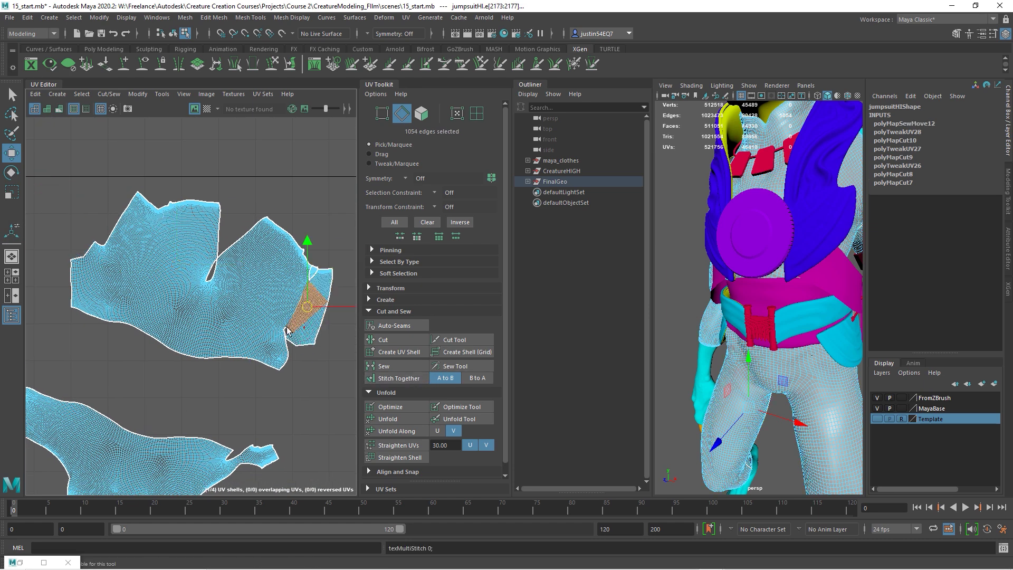
Step: Select the UVs of the joined leg shell and unfold them
{"action": "middle_click_drag", "start_coordinate": [261, 336], "coordinate": [246, 291], "text": "alt"}
{"action": "right_click_drag", "start_coordinate": [160, 246], "coordinate": [195, 251]}
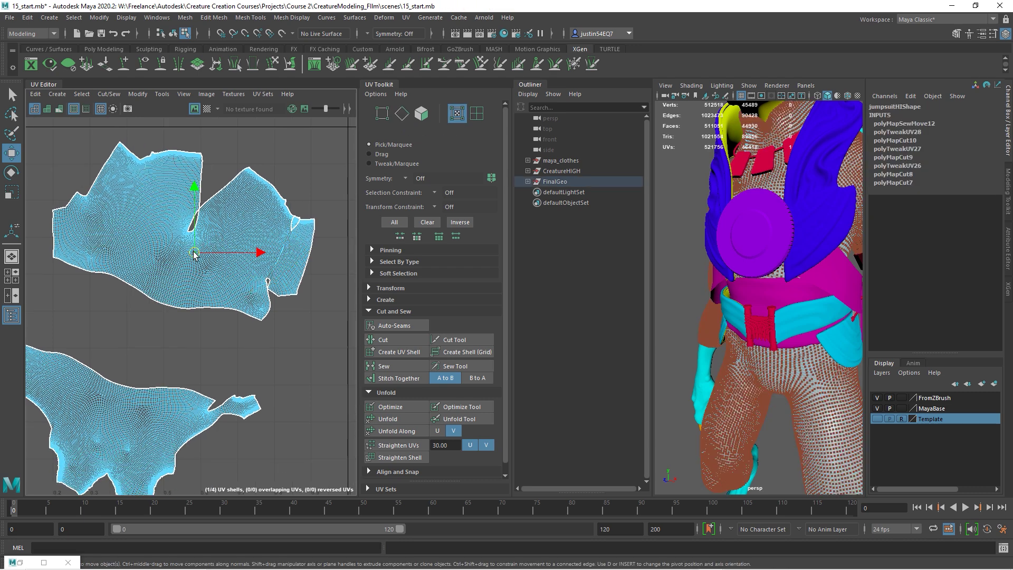
{"action": "left_click", "coordinate": [391, 418]}
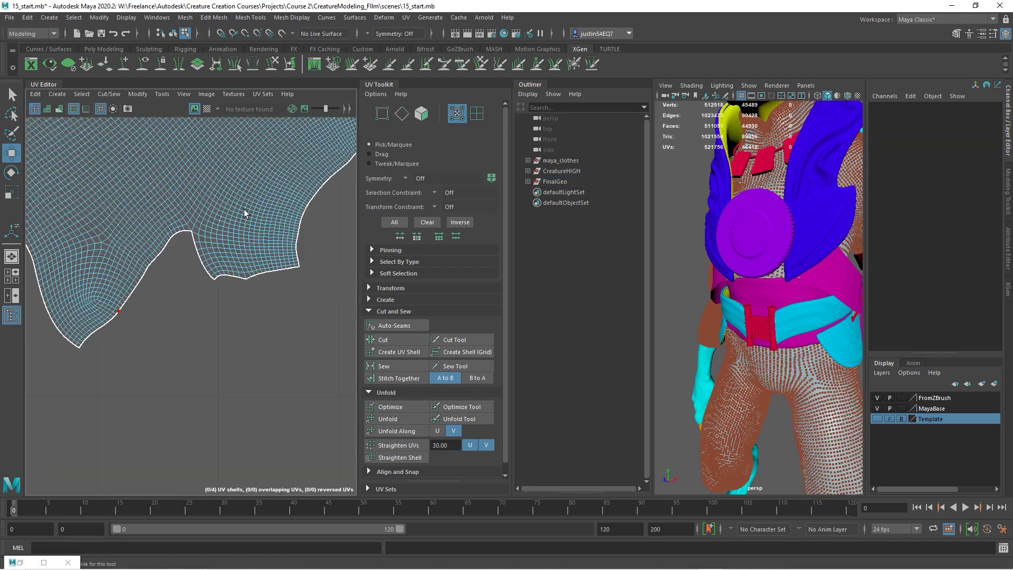
Step: Select the edges around the small border notch beside the stitched strip and sew them together
{"action": "right_click_drag", "start_coordinate": [217, 202], "coordinate": [216, 171]}
{"action": "left_click_drag", "start_coordinate": [191, 231], "coordinate": [204, 252]}
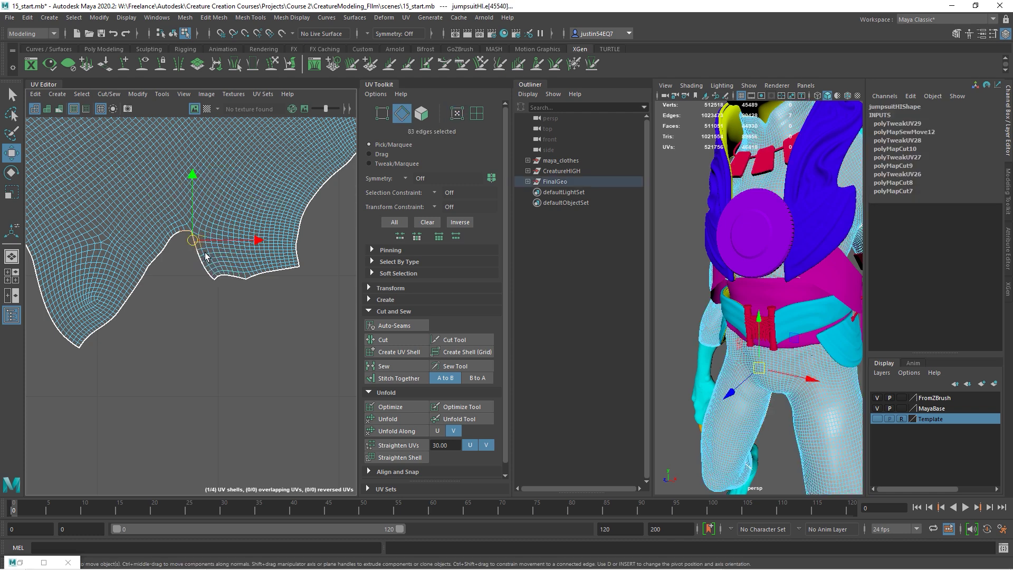
{"action": "left_click", "coordinate": [190, 253]}
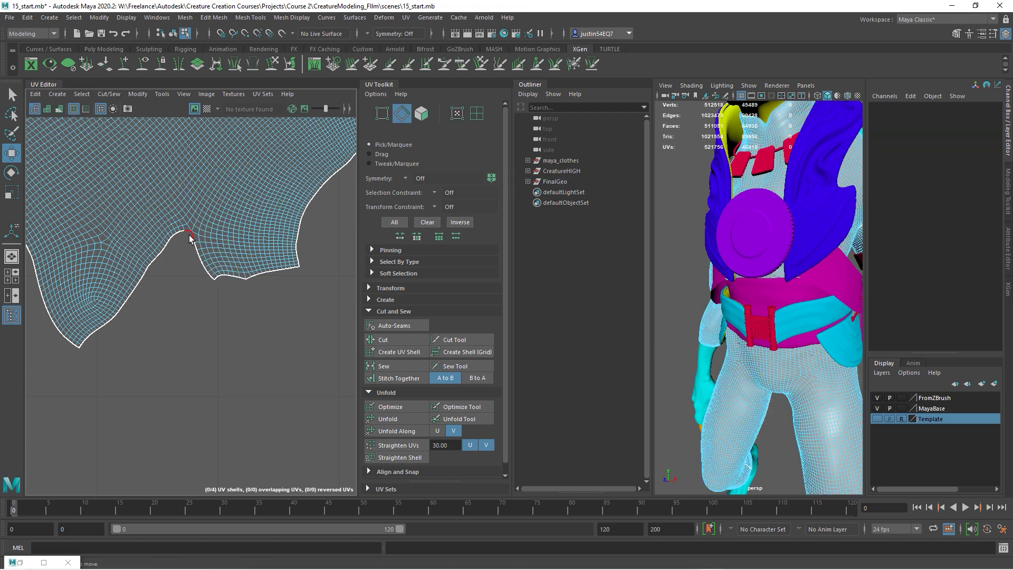
{"action": "left_click_drag", "start_coordinate": [213, 282], "coordinate": [214, 284]}
{"action": "left_click", "coordinate": [404, 364]}
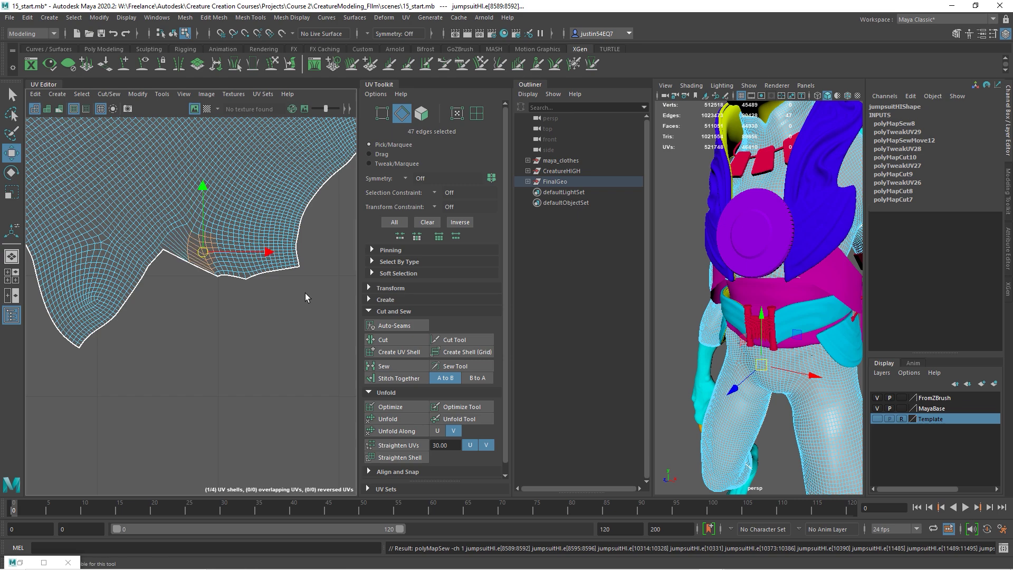
Step: Select the edges along the open wedge on the stitched strip's other side and sew the gap closed
{"action": "middle_click_drag", "start_coordinate": [283, 242], "coordinate": [161, 407], "text": "alt"}
{"action": "right_click_drag", "start_coordinate": [161, 407], "coordinate": [316, 332], "text": "alt"}
{"action": "scroll", "coordinate": [195, 350], "scroll_direction": "up", "scroll_amount": 4}
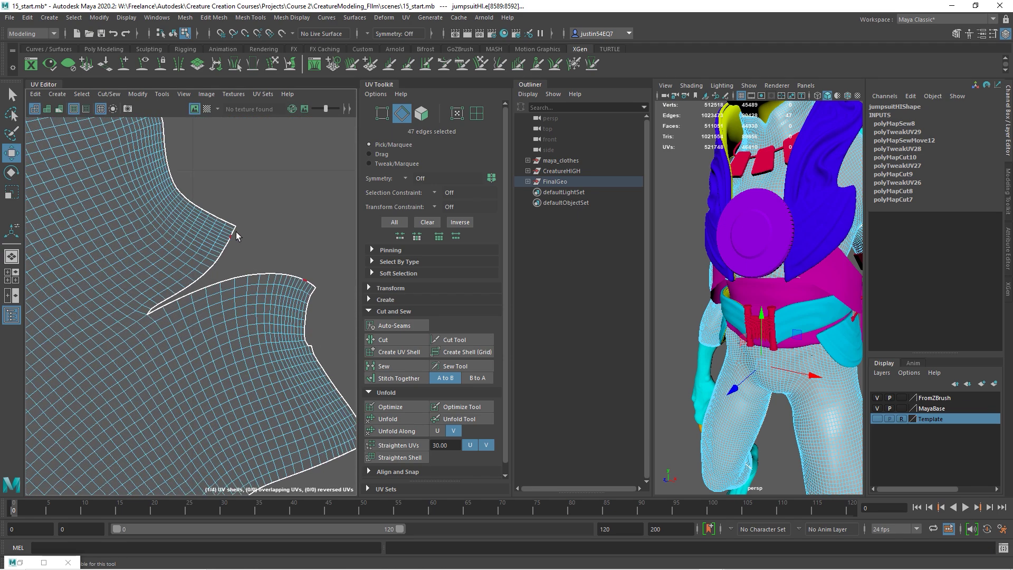
{"action": "left_click_drag", "start_coordinate": [241, 228], "coordinate": [132, 319]}
{"action": "left_click", "coordinate": [384, 366]}
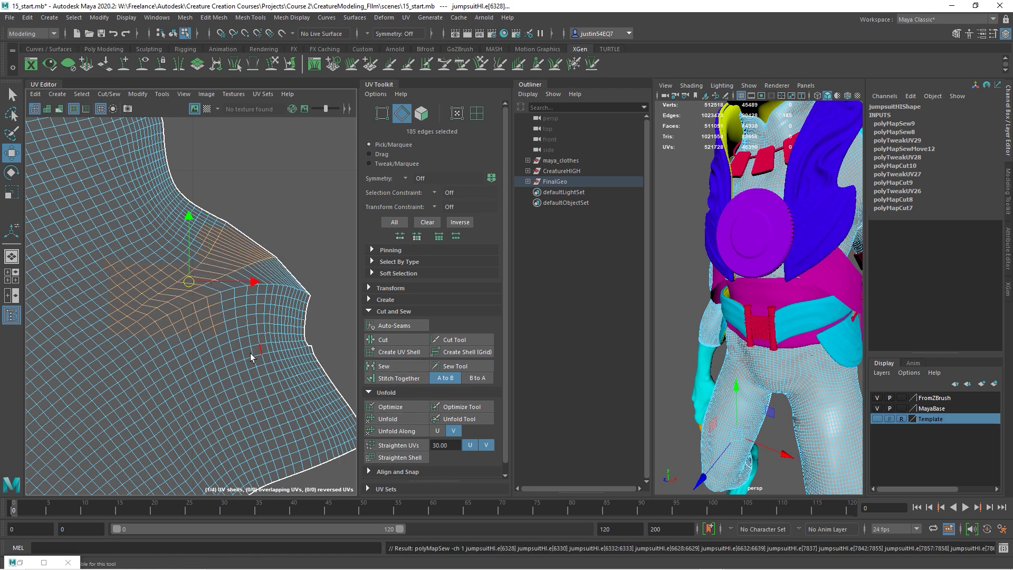
Step: Unfold the leg shell again with the strip's seams sewn
{"action": "right_click_drag", "start_coordinate": [251, 354], "coordinate": [66, 270], "text": "alt"}
{"action": "middle_click_drag", "start_coordinate": [91, 264], "coordinate": [270, 210], "text": "alt"}
{"action": "right_click_drag", "start_coordinate": [269, 209], "coordinate": [135, 271], "text": "alt"}
{"action": "middle_click_drag", "start_coordinate": [135, 271], "coordinate": [253, 346], "text": "alt"}
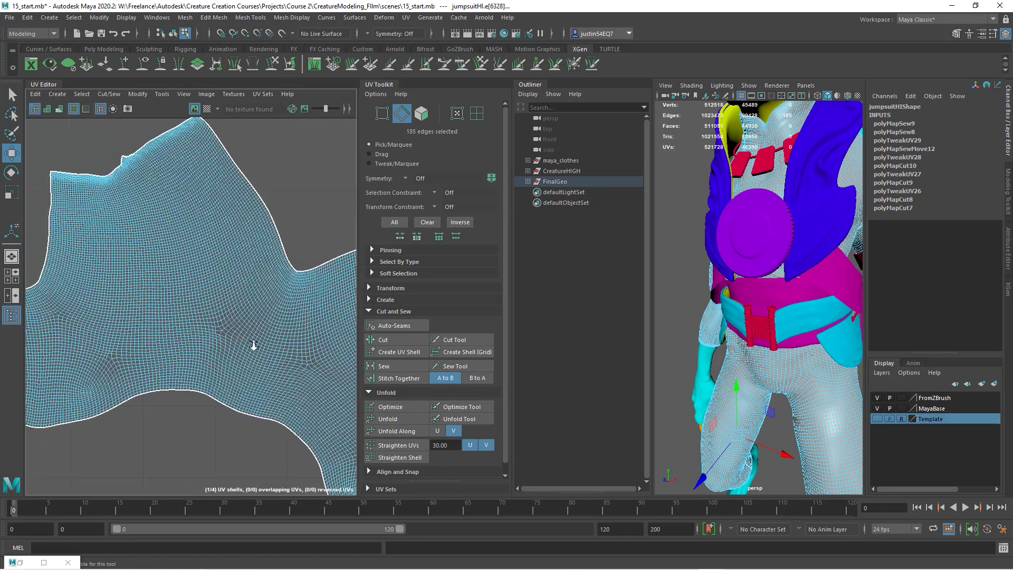
{"action": "right_click_drag", "start_coordinate": [254, 345], "coordinate": [226, 370], "text": "alt"}
{"action": "left_click", "coordinate": [387, 419]}
Step: Examine the lower of the two sleeve UV shells and the existing seam on the arm with the red armband
{"action": "middle_click_drag", "start_coordinate": [227, 370], "coordinate": [260, 141], "text": "alt"}
{"action": "right_click_drag", "start_coordinate": [242, 328], "coordinate": [10, 285], "text": "alt"}
{"action": "middle_click_drag", "start_coordinate": [11, 286], "coordinate": [83, 298], "text": "alt"}
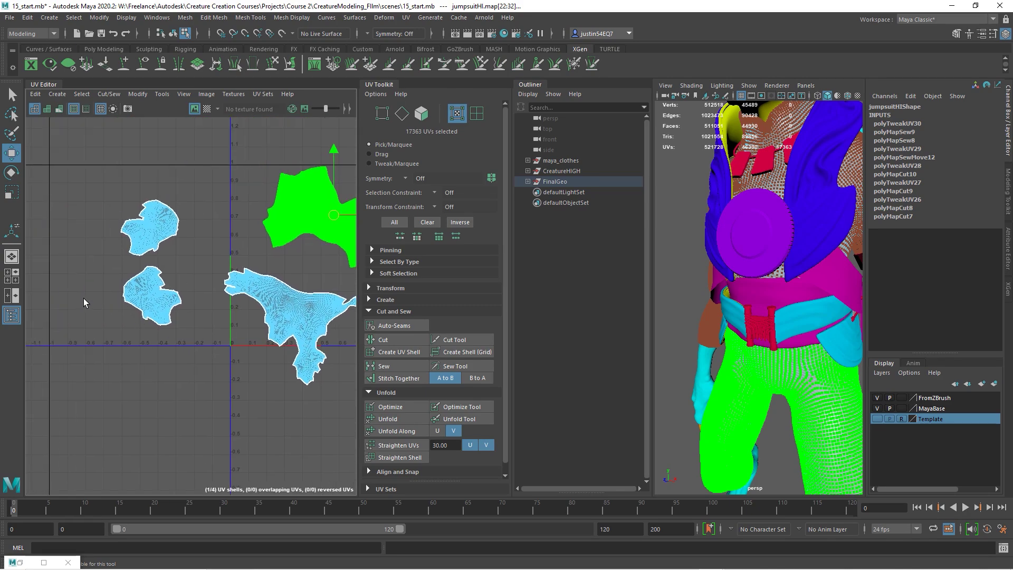
{"action": "right_click_drag", "start_coordinate": [83, 298], "coordinate": [182, 298], "text": "alt"}
{"action": "middle_click_drag", "start_coordinate": [182, 297], "coordinate": [73, 316], "text": "alt"}
{"action": "right_click_drag", "start_coordinate": [72, 316], "coordinate": [292, 343], "text": "alt"}
{"action": "left_click", "coordinate": [157, 302]}
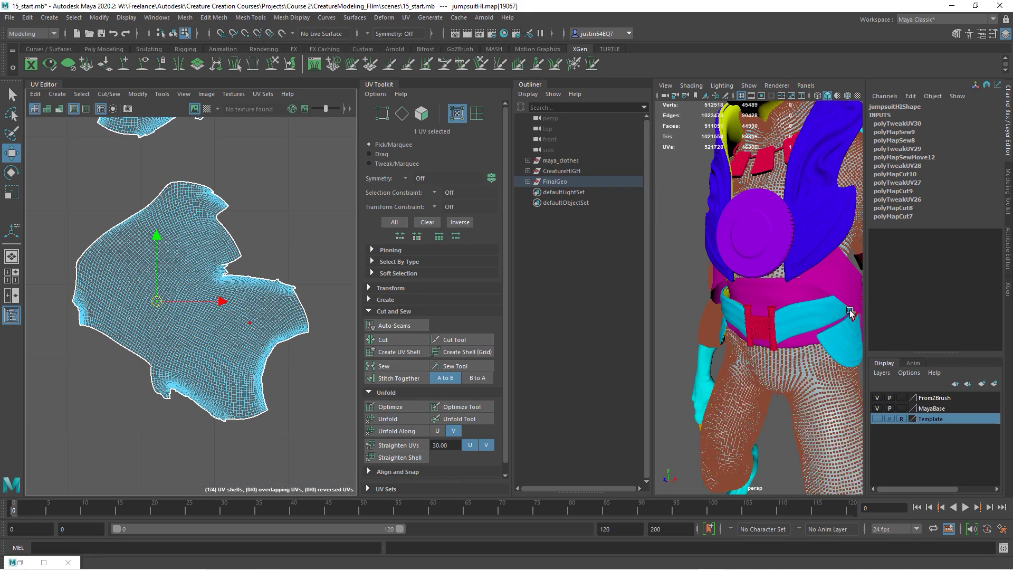
{"action": "left_click_drag", "start_coordinate": [849, 310], "coordinate": [710, 359], "text": "alt"}
{"action": "right_click_drag", "start_coordinate": [710, 360], "coordinate": [686, 325], "text": "alt"}
{"action": "middle_click_drag", "start_coordinate": [685, 325], "coordinate": [764, 311], "text": "alt"}
{"action": "left_click_drag", "start_coordinate": [765, 312], "coordinate": [738, 304], "text": "alt"}
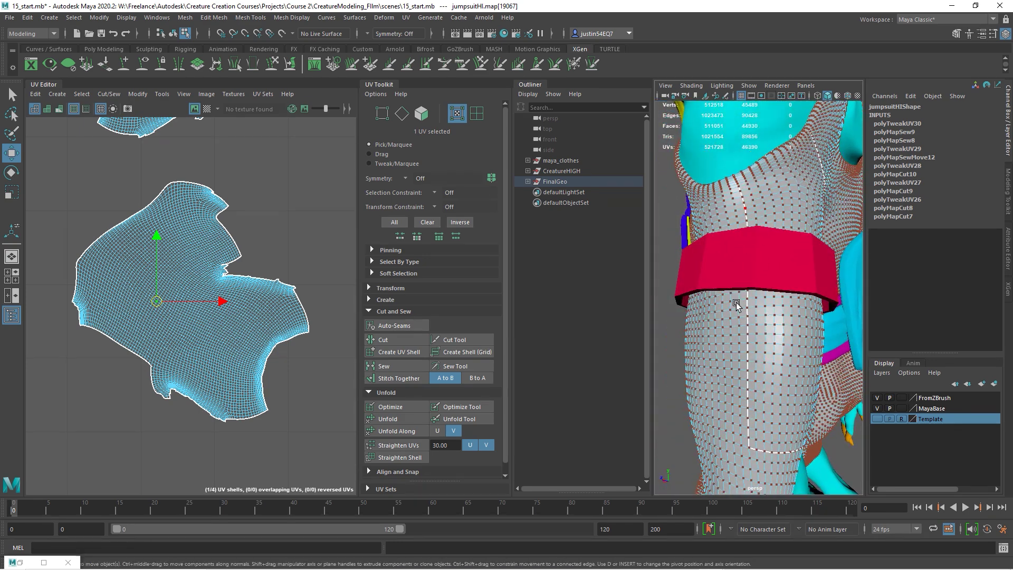
Step: Select the lengthwise edge loop on the sleeve below the red armband and cut it as a new UV seam
{"action": "left_click_drag", "start_coordinate": [788, 426], "coordinate": [767, 312], "text": "alt"}
{"action": "right_click_drag", "start_coordinate": [767, 312], "coordinate": [776, 266]}
{"action": "double_click", "coordinate": [774, 299]}
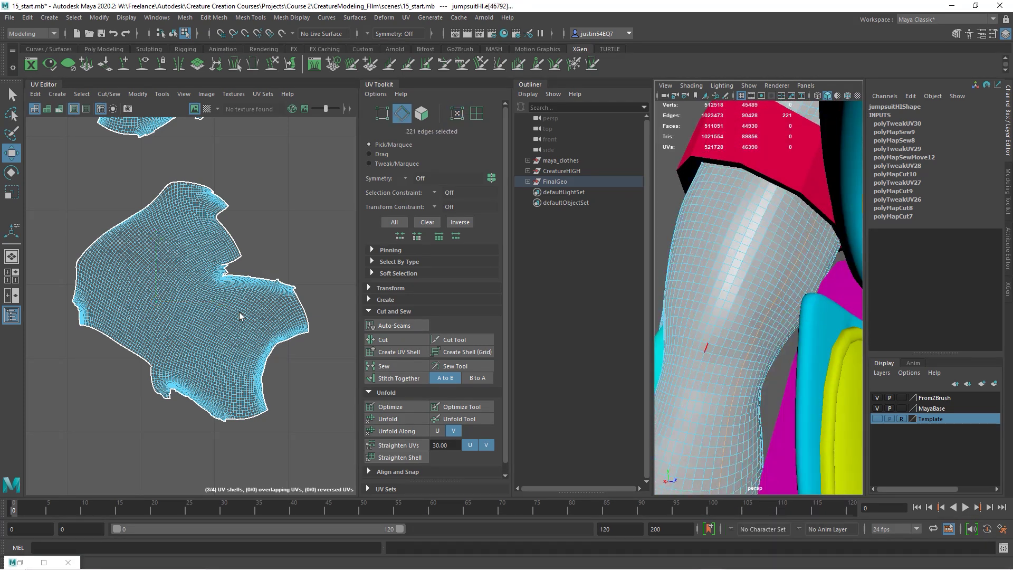
{"action": "mouse_move", "coordinate": [189, 212]}
{"action": "middle_mouse_down", "text": "alt"}
{"action": "mouse_move", "coordinate": [227, 350]}
{"action": "mouse_move", "coordinate": [161, 317]}
{"action": "mouse_move", "coordinate": [155, 347]}
{"action": "middle_mouse_up", "text": "alt"}
{"action": "right_click_drag", "start_coordinate": [159, 343], "coordinate": [257, 324], "text": "alt"}
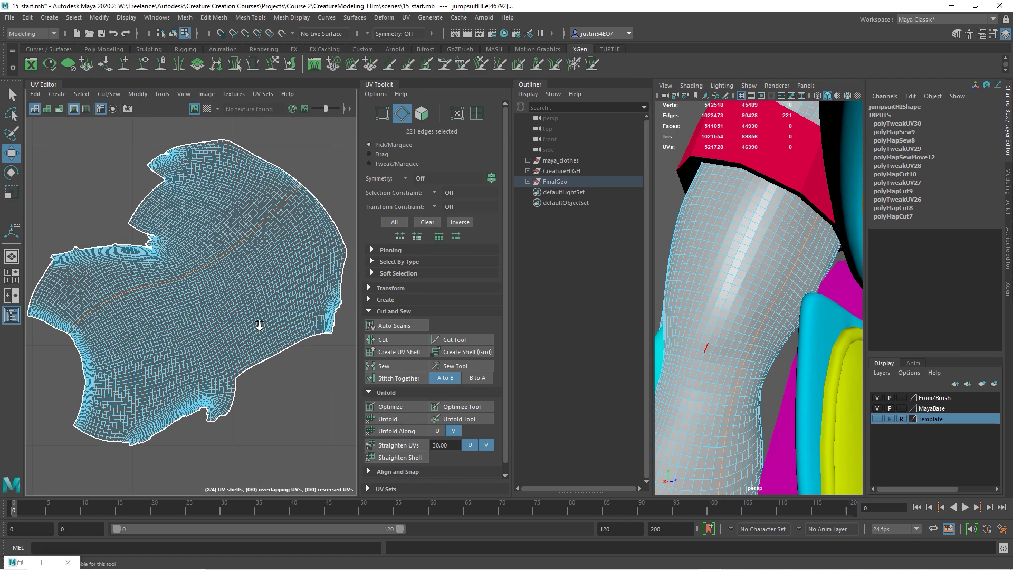
{"action": "left_click", "coordinate": [401, 339]}
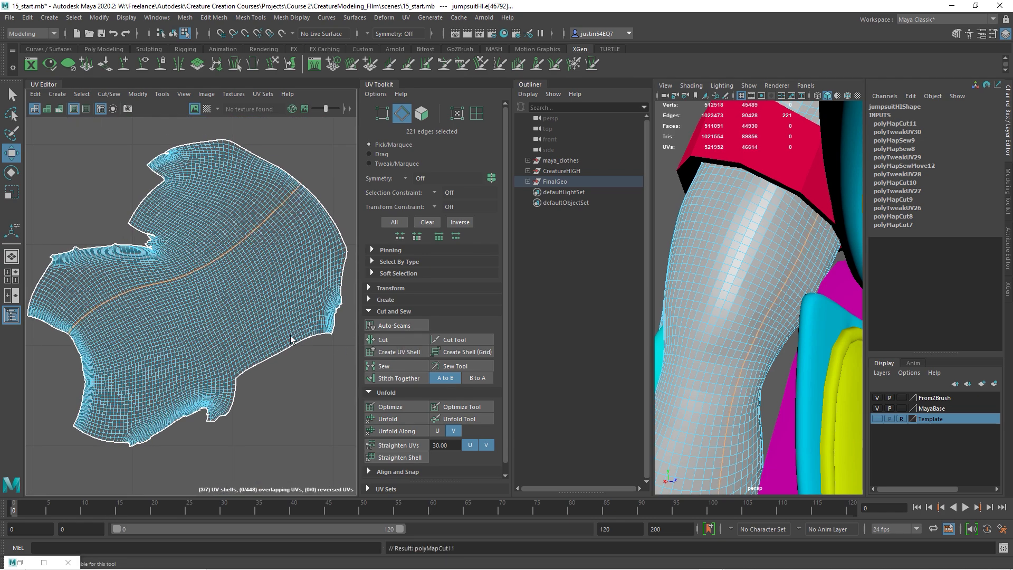
Step: Select edges along the sleeve shell's old outer seam and stitch the cut pieces together there with A to B
{"action": "scroll", "coordinate": [253, 285], "scroll_direction": "up", "scroll_amount": 3}
{"action": "right_click_drag", "start_coordinate": [248, 282], "coordinate": [299, 275]}
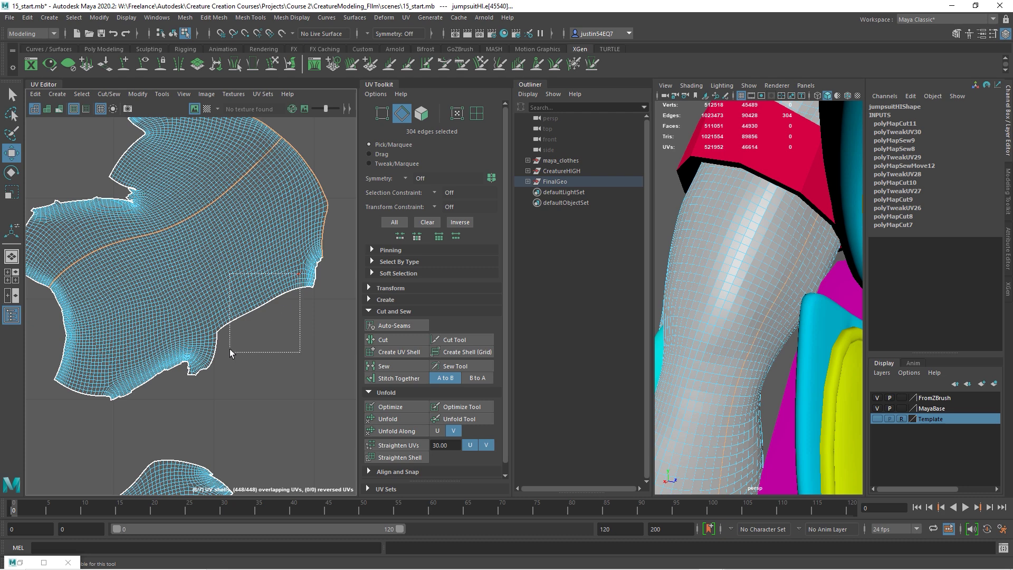
{"action": "left_click_drag", "start_coordinate": [229, 349], "coordinate": [229, 351]}
{"action": "right_click_drag", "start_coordinate": [237, 348], "coordinate": [185, 360], "text": "alt"}
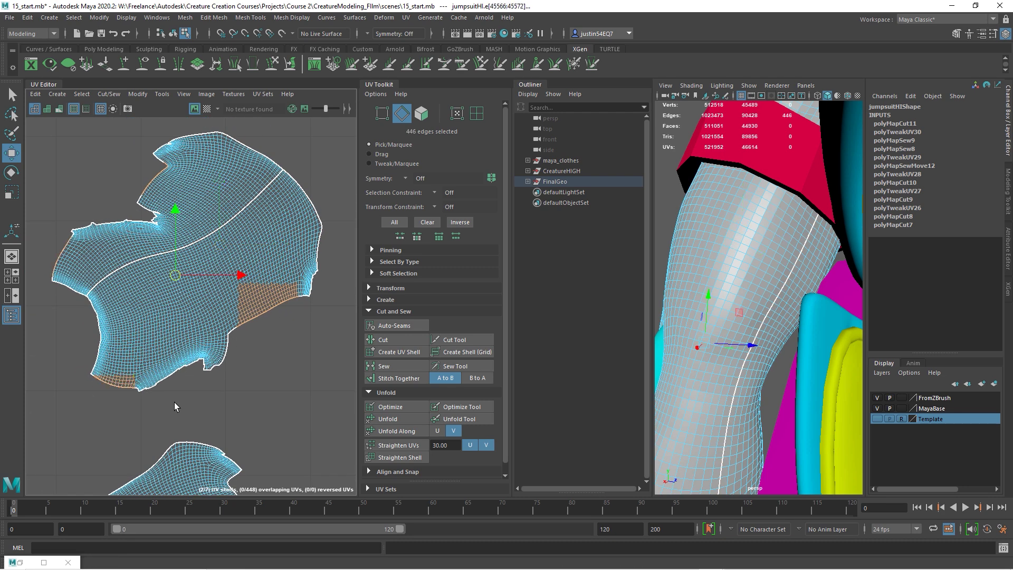
{"action": "left_click", "coordinate": [410, 380]}
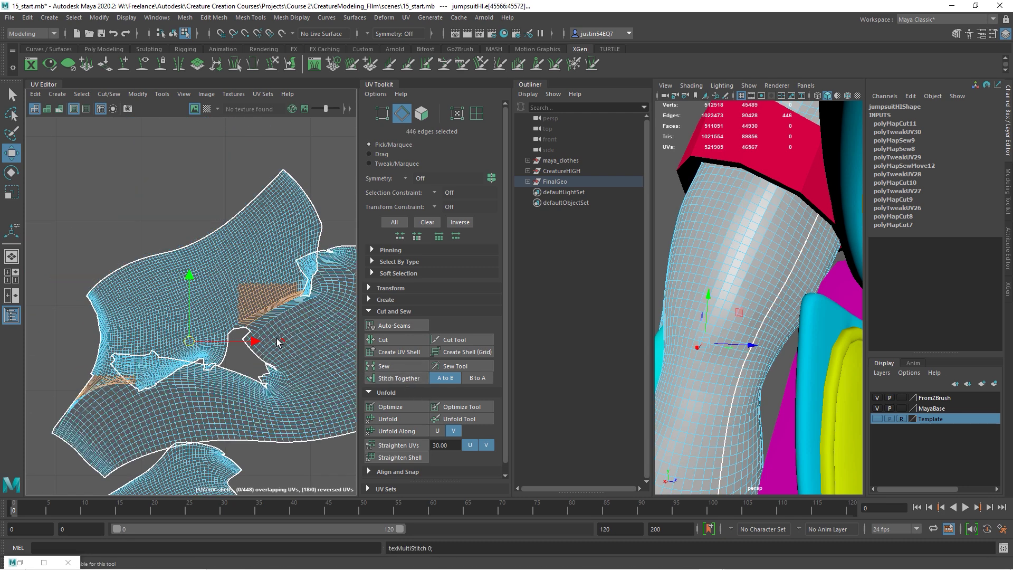
Step: Unfold the whole stitched sleeve shell and move it up clear of the neighbouring shell
{"action": "right_click_drag", "start_coordinate": [220, 310], "coordinate": [254, 311]}
{"action": "double_click", "coordinate": [253, 312]}
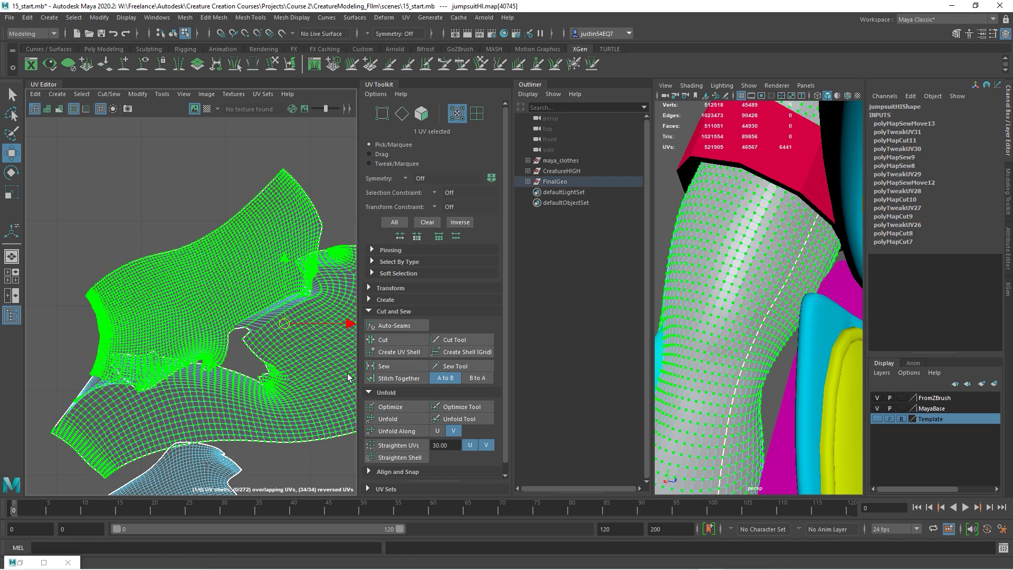
{"action": "left_click", "coordinate": [387, 419]}
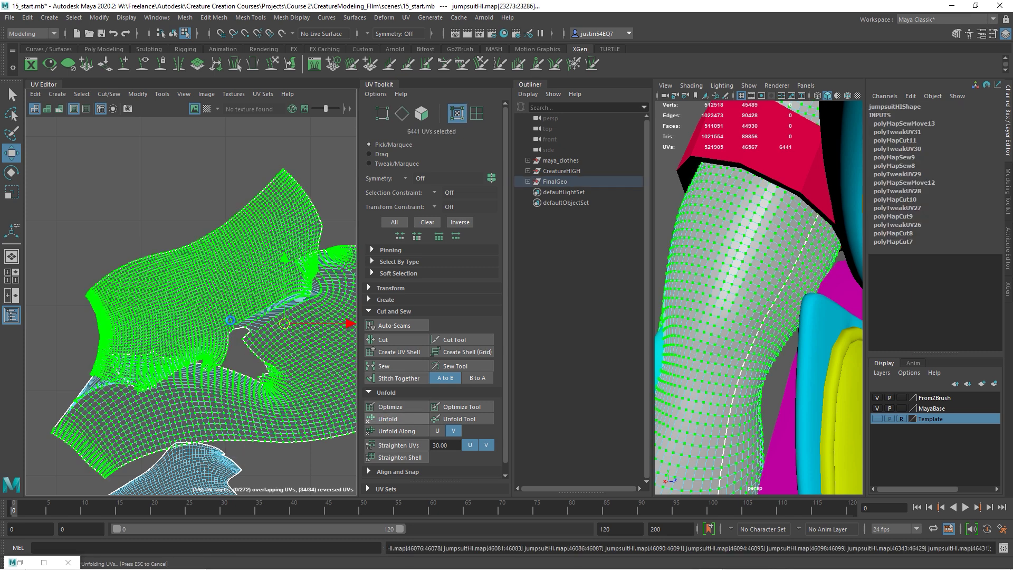
{"action": "left_click_drag", "start_coordinate": [286, 326], "coordinate": [250, 239]}
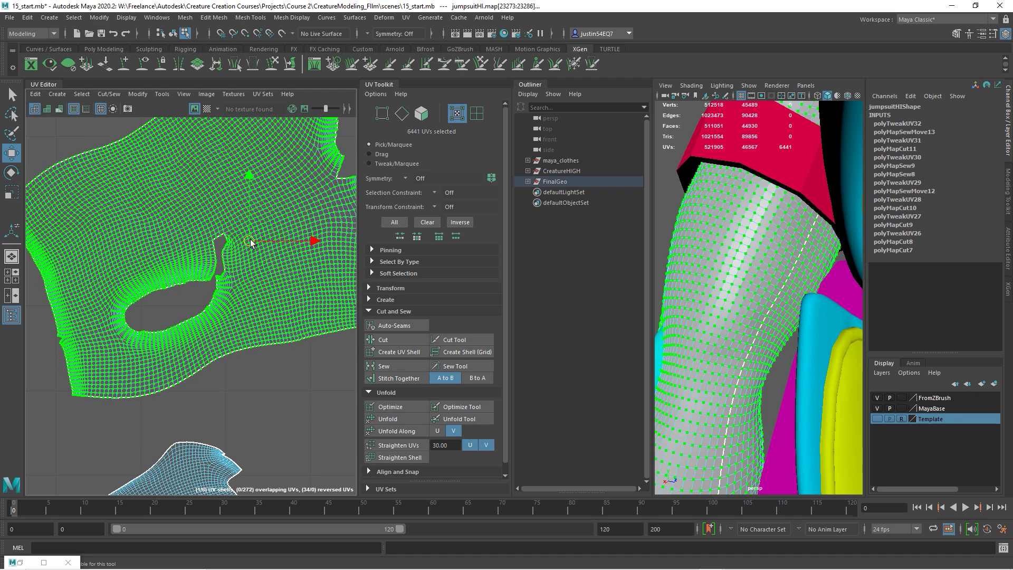
Step: Sew the small notch on the sleeve shell's outer border and the short wedge beside its oval opening
{"action": "right_click_drag", "start_coordinate": [87, 314], "coordinate": [134, 319], "text": "alt"}
{"action": "middle_click_drag", "start_coordinate": [58, 338], "coordinate": [130, 332], "text": "alt"}
{"action": "right_click_drag", "start_coordinate": [129, 332], "coordinate": [283, 346], "text": "alt"}
{"action": "middle_click_drag", "start_coordinate": [283, 346], "coordinate": [154, 353], "text": "alt"}
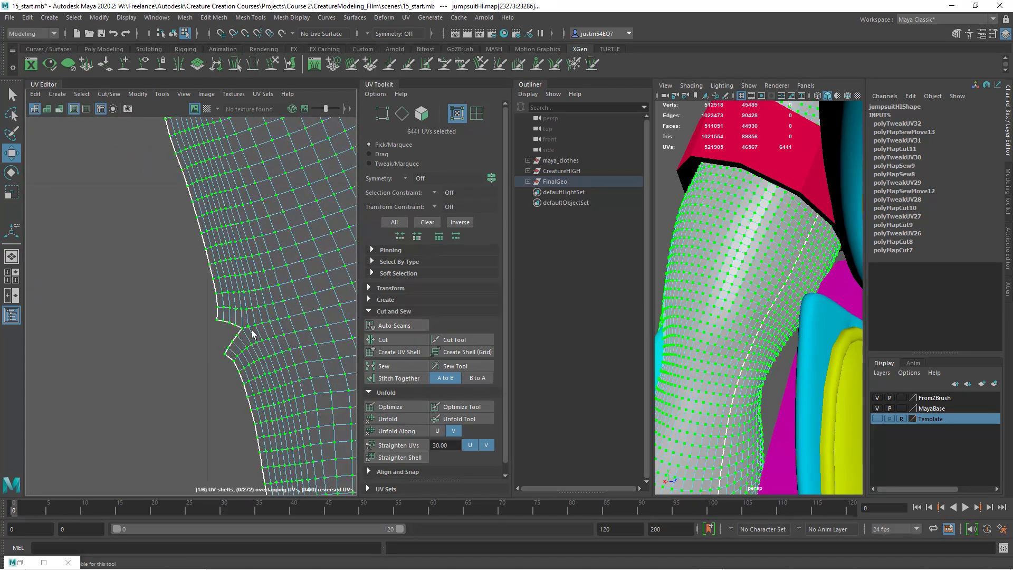
{"action": "right_click_drag", "start_coordinate": [253, 331], "coordinate": [253, 310]}
{"action": "left_click_drag", "start_coordinate": [246, 312], "coordinate": [224, 327]}
{"action": "left_click_drag", "start_coordinate": [143, 313], "coordinate": [186, 349]}
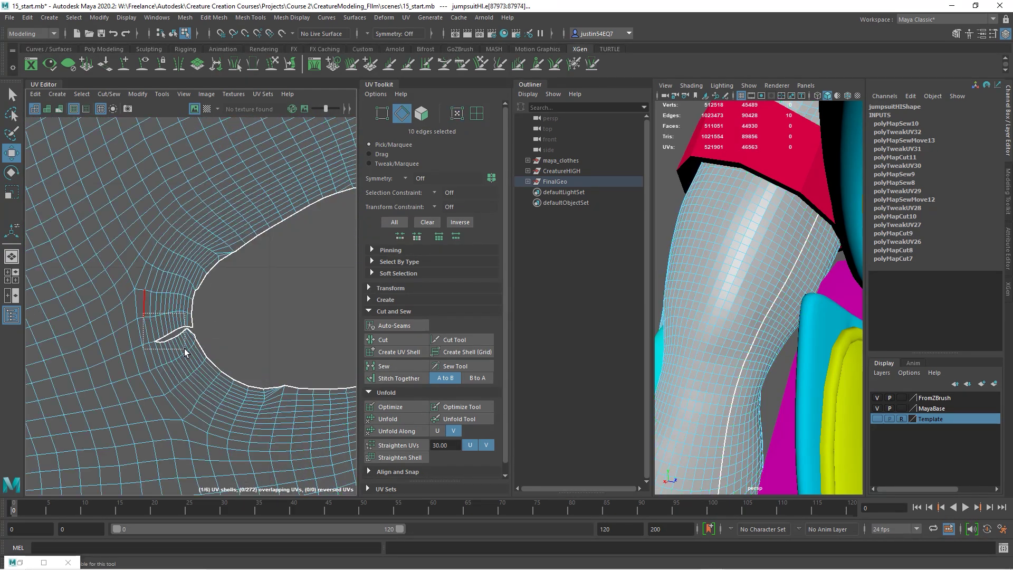
{"action": "left_click", "coordinate": [386, 364]}
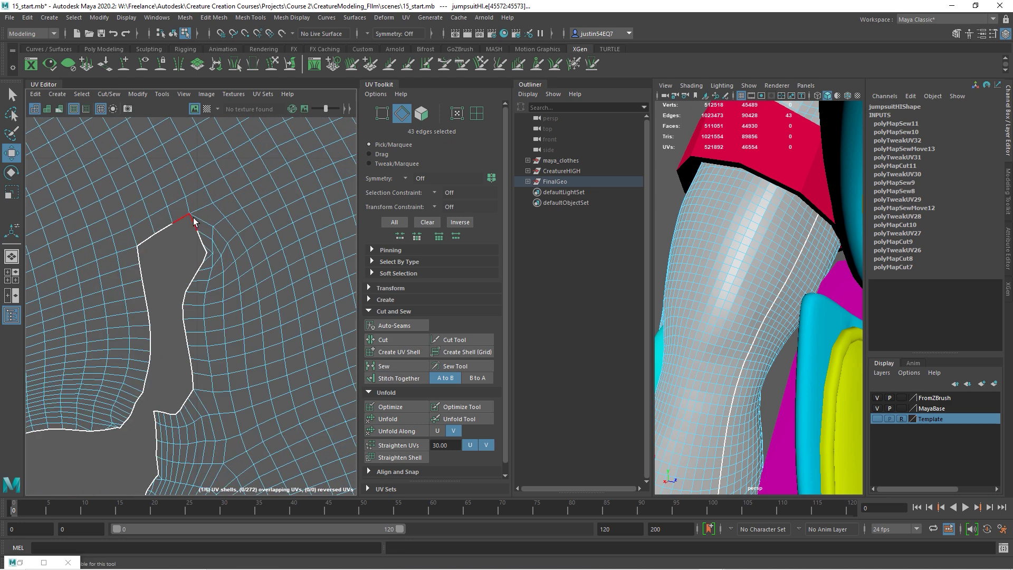
Step: Sew the long slit beside the oval opening closed from its inner end outward and unfold the sleeve shell
{"action": "left_click", "coordinate": [193, 221]}
{"action": "left_click", "coordinate": [202, 239], "text": "shift"}
{"action": "left_click", "coordinate": [142, 245], "text": "shift"}
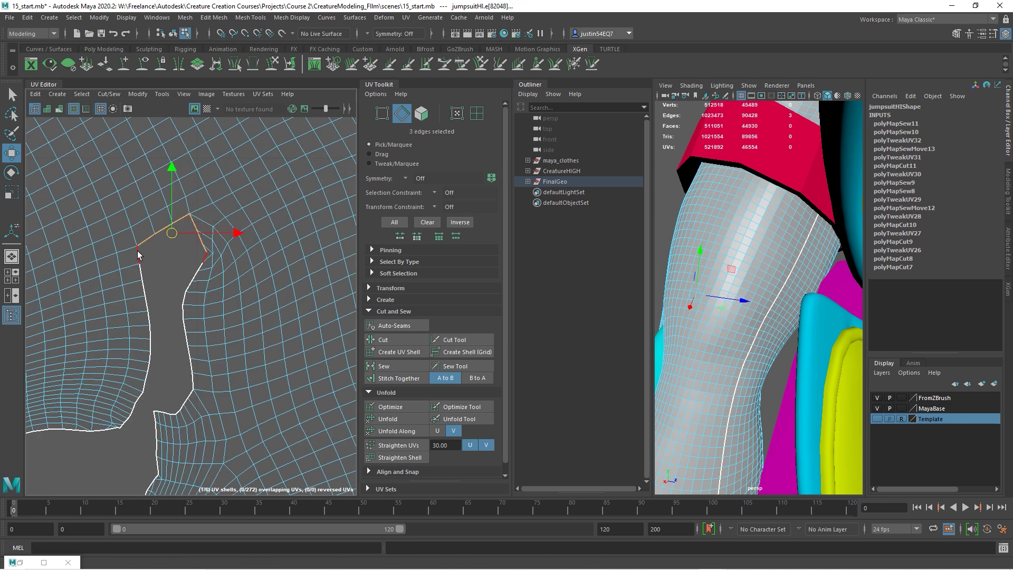
{"action": "left_click", "coordinate": [138, 254], "text": "shift"}
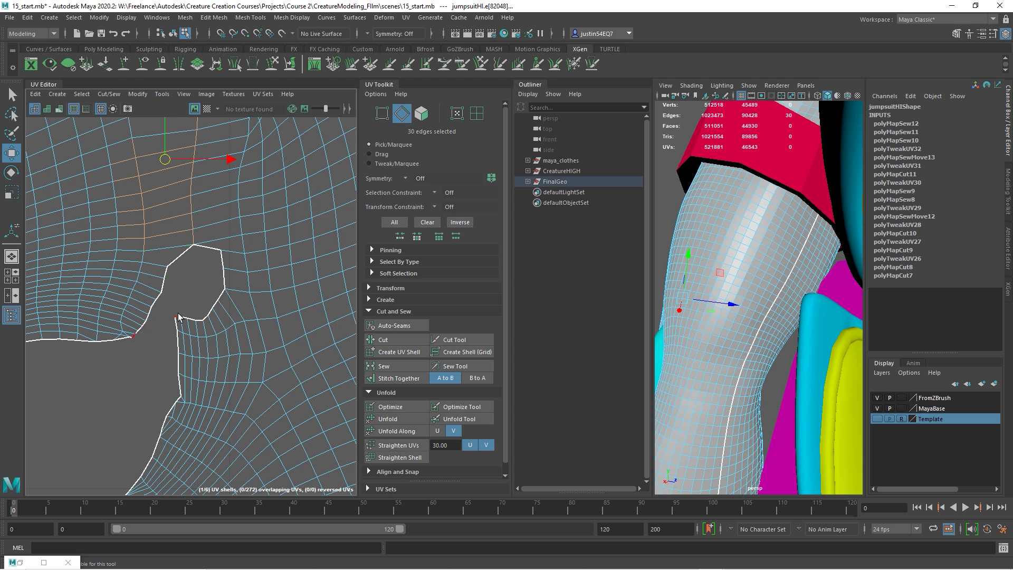
{"action": "left_click_drag", "start_coordinate": [216, 332], "coordinate": [218, 333]}
{"action": "left_click_drag", "start_coordinate": [243, 259], "coordinate": [209, 298], "text": "shift"}
{"action": "left_click", "coordinate": [386, 366]}
{"action": "left_click", "coordinate": [389, 418]}
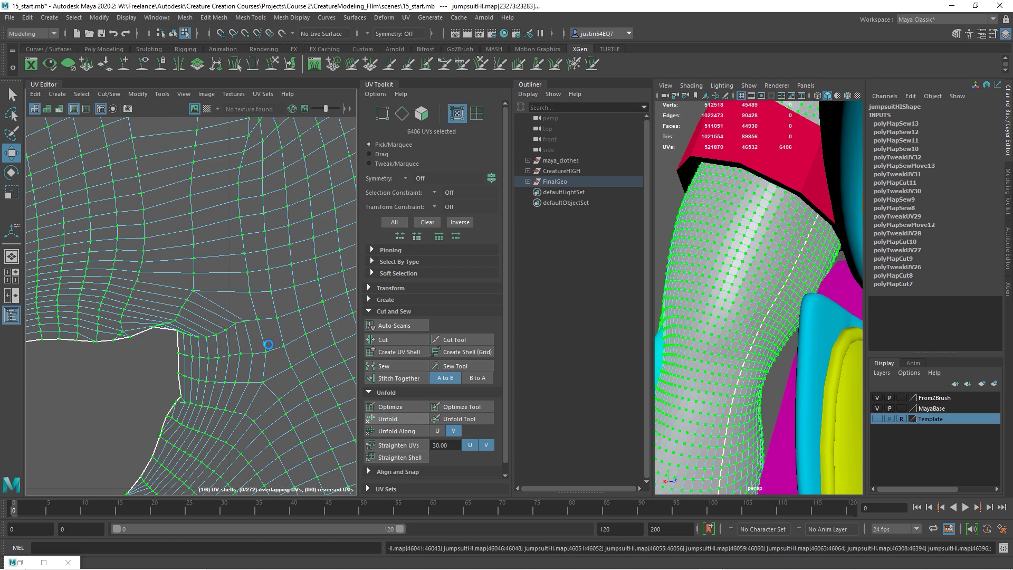
Step: Select the edges around the remaining notch on the sleeve shell's border and sew them together
{"action": "right_click_drag", "start_coordinate": [285, 362], "coordinate": [111, 280], "text": "alt"}
{"action": "middle_click_drag", "start_coordinate": [180, 272], "coordinate": [139, 300], "text": "alt"}
{"action": "right_click_drag", "start_coordinate": [211, 301], "coordinate": [322, 298], "text": "alt"}
{"action": "left_click", "coordinate": [136, 227]}
{"action": "right_click_drag", "start_coordinate": [185, 285], "coordinate": [110, 314], "text": "alt"}
{"action": "middle_click_drag", "start_coordinate": [110, 313], "coordinate": [151, 309], "text": "alt"}
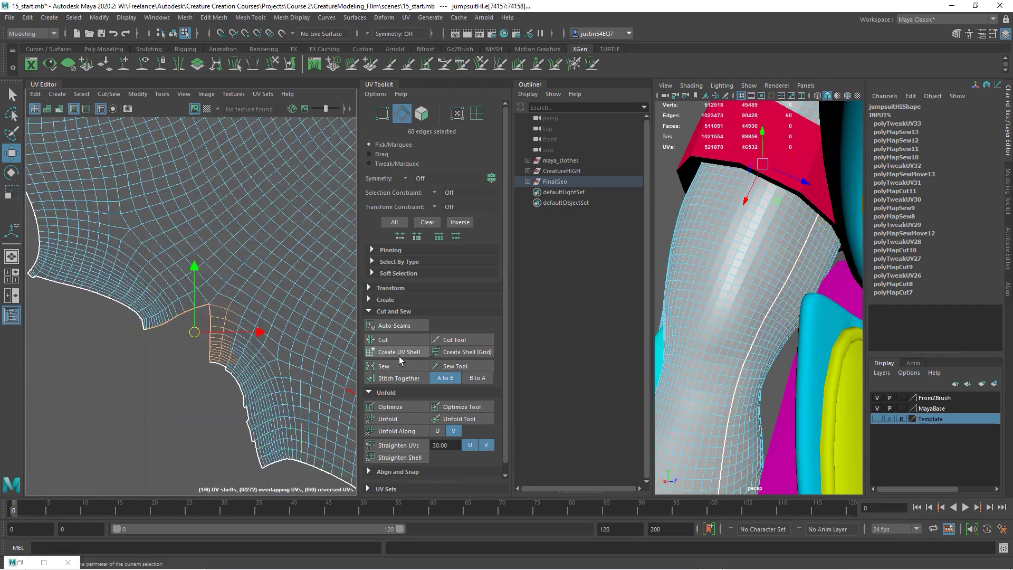
{"action": "left_click", "coordinate": [390, 365]}
Step: Unfold the cleaned-up sleeve shell again and shift it away from the other sleeve shell below
{"action": "right_click_drag", "start_coordinate": [275, 374], "coordinate": [104, 338], "text": "alt"}
{"action": "middle_click_drag", "start_coordinate": [192, 328], "coordinate": [52, 304], "text": "alt"}
{"action": "right_click_drag", "start_coordinate": [205, 303], "coordinate": [248, 303]}
{"action": "double_click", "coordinate": [239, 289]}
{"action": "left_click", "coordinate": [388, 419]}
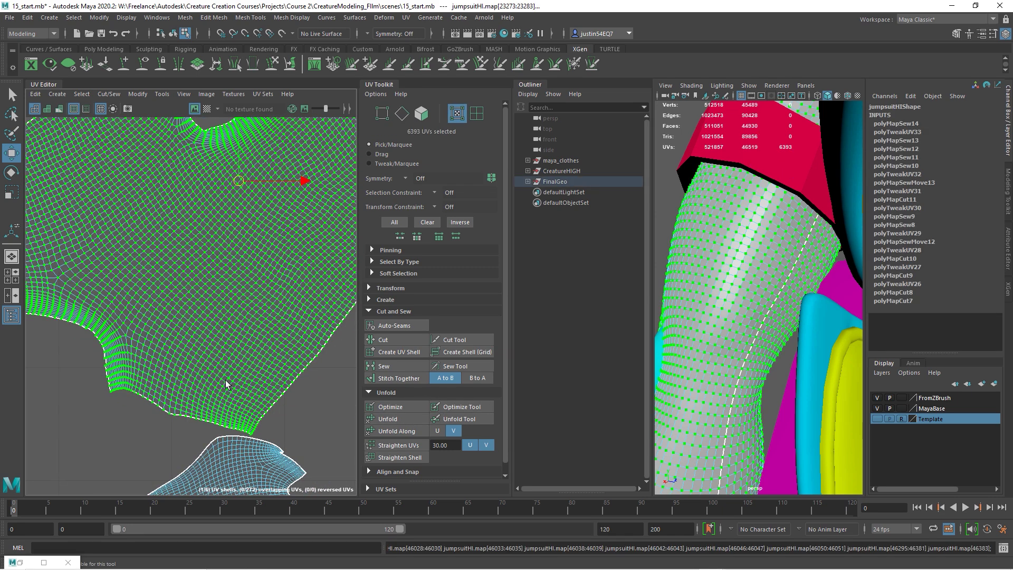
{"action": "right_click_drag", "start_coordinate": [251, 370], "coordinate": [127, 331], "text": "alt"}
{"action": "middle_click_drag", "start_coordinate": [247, 273], "coordinate": [141, 275], "text": "alt"}
{"action": "left_click_drag", "start_coordinate": [140, 258], "coordinate": [127, 238]}
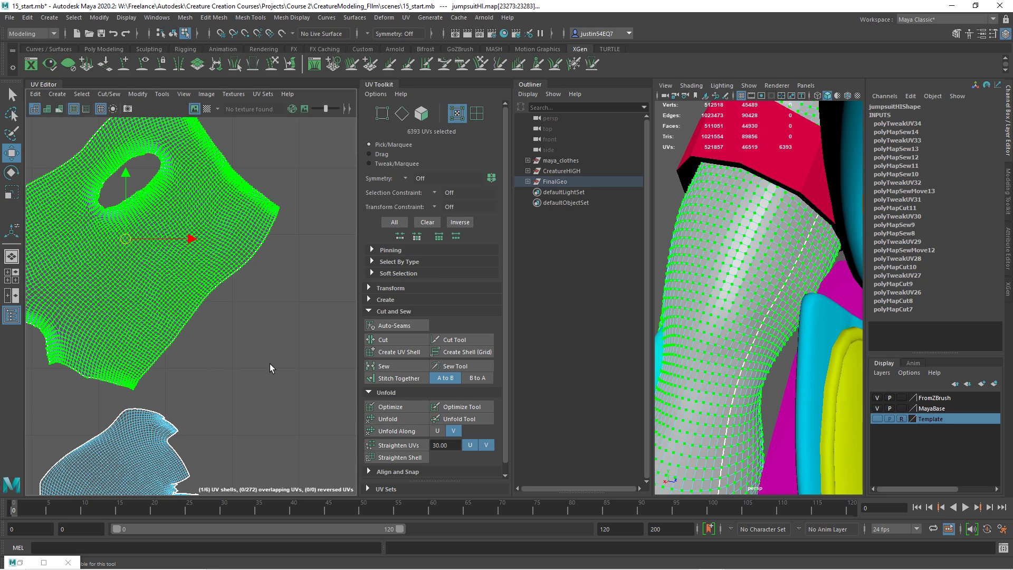
Step: Examine the outline and jagged seam notches of the second sleeve's UV shell
{"action": "middle_click_drag", "start_coordinate": [248, 399], "coordinate": [279, 279], "text": "alt"}
{"action": "right_click_drag", "start_coordinate": [279, 279], "coordinate": [430, 388], "text": "alt"}
{"action": "middle_click_drag", "start_coordinate": [232, 384], "coordinate": [197, 275], "text": "alt"}
{"action": "right_click_drag", "start_coordinate": [197, 275], "coordinate": [443, 391], "text": "alt"}
{"action": "middle_click_drag", "start_coordinate": [217, 253], "coordinate": [232, 359], "text": "alt"}
{"action": "right_click_drag", "start_coordinate": [232, 358], "coordinate": [91, 363], "text": "alt"}
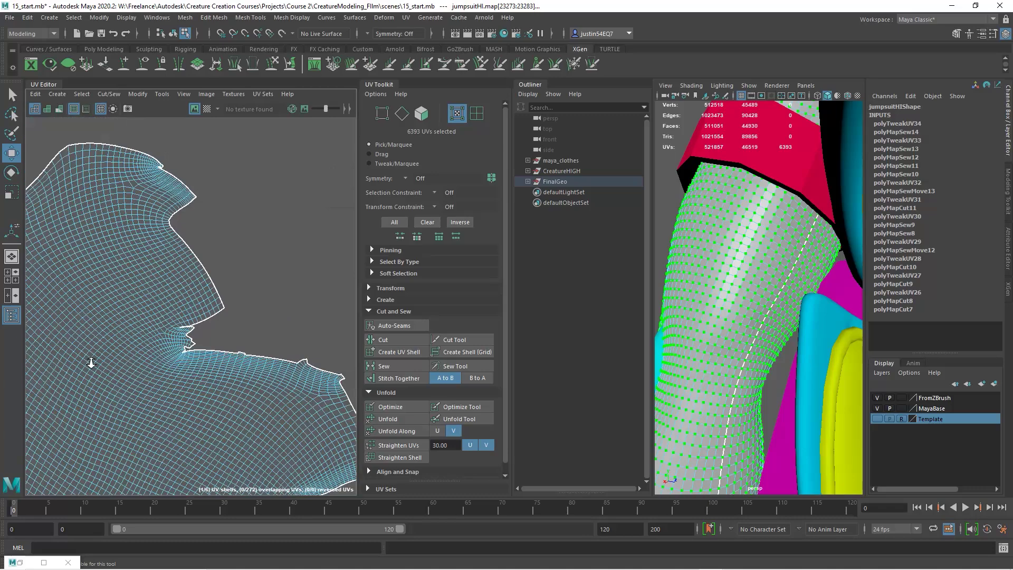
{"action": "scroll", "coordinate": [92, 362], "scroll_direction": "down", "scroll_amount": 5}
Step: Select the lengthwise edge loop along the underside of the second sleeve and cut it as a new UV seam
{"action": "right_click_drag", "start_coordinate": [739, 373], "coordinate": [737, 361], "text": "alt"}
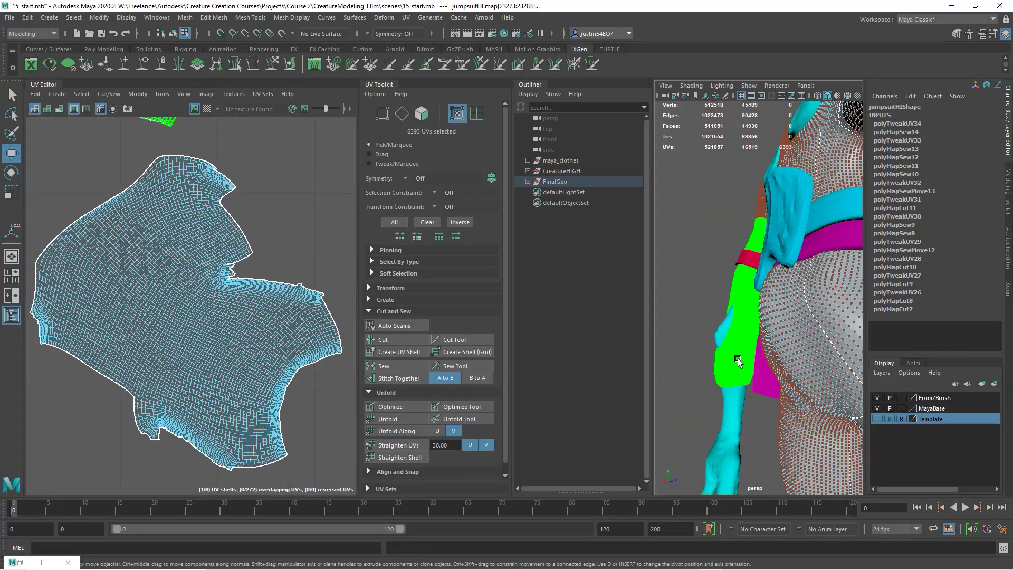
{"action": "left_click_drag", "start_coordinate": [737, 362], "coordinate": [813, 369], "text": "alt"}
{"action": "right_click_drag", "start_coordinate": [813, 369], "coordinate": [785, 366], "text": "alt"}
{"action": "left_click_drag", "start_coordinate": [784, 366], "coordinate": [768, 353], "text": "alt"}
{"action": "middle_click_drag", "start_coordinate": [769, 353], "coordinate": [794, 355], "text": "alt"}
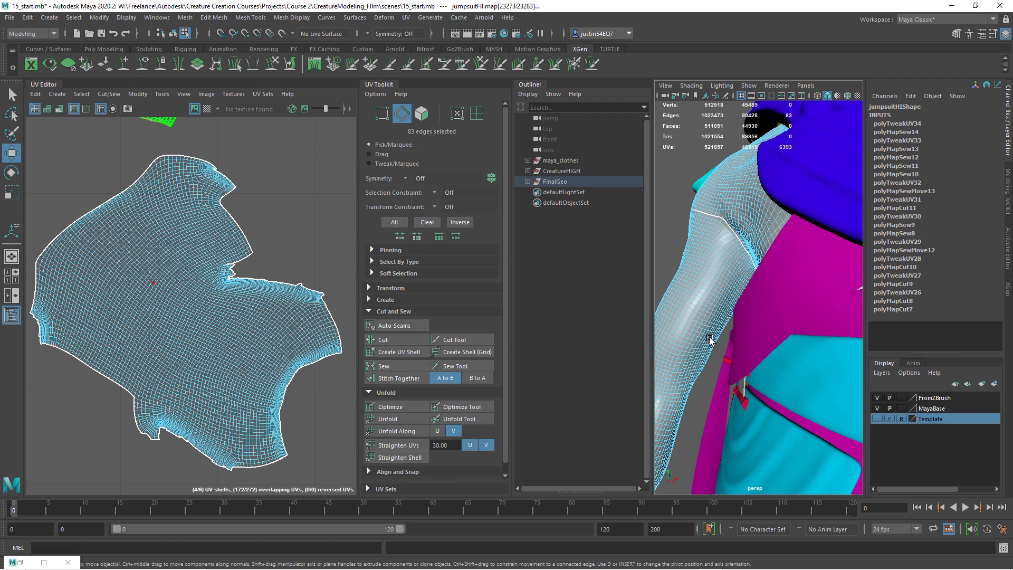
{"action": "double_click", "coordinate": [757, 357], "text": "shift"}
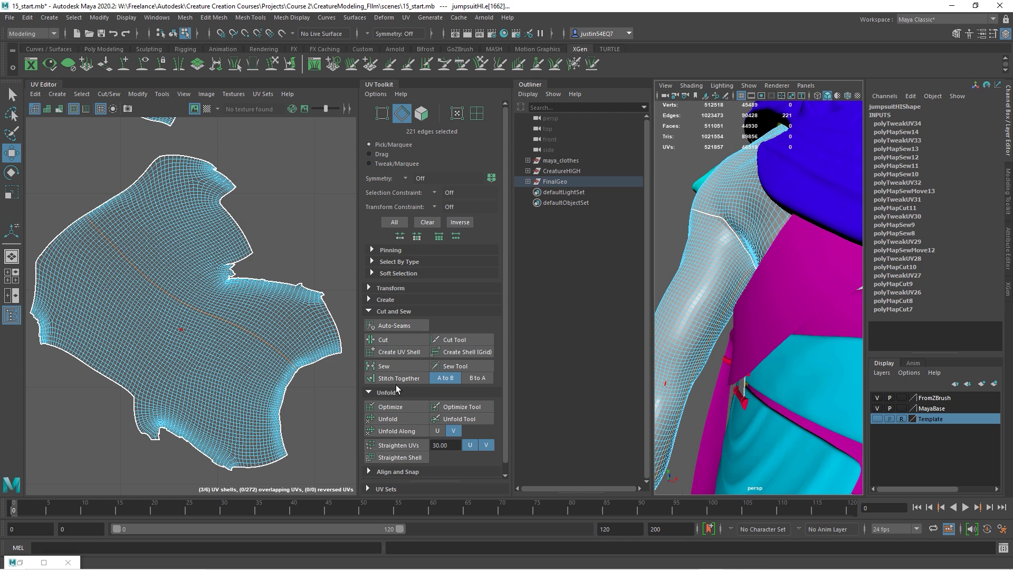
{"action": "left_click", "coordinate": [397, 340]}
Step: Select edges on both arms of the second sleeve shell's old seam and stitch the cut pieces together with A to B
{"action": "right_click_drag", "start_coordinate": [256, 386], "coordinate": [184, 371], "text": "alt"}
{"action": "right_click_drag", "start_coordinate": [111, 353], "coordinate": [112, 324]}
{"action": "left_click_drag", "start_coordinate": [252, 252], "coordinate": [212, 275]}
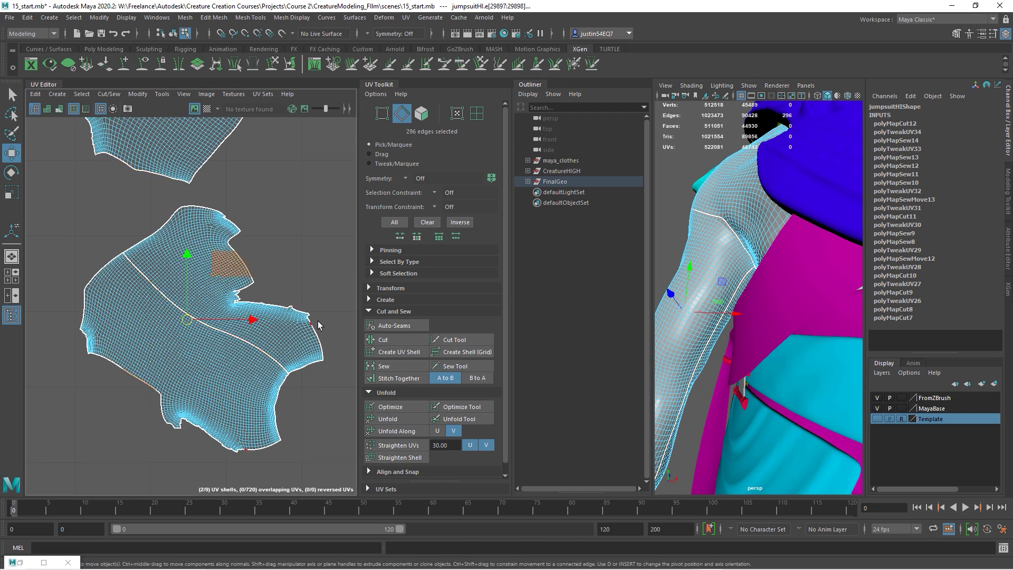
{"action": "left_click_drag", "start_coordinate": [318, 325], "coordinate": [285, 354], "text": "shift"}
{"action": "left_click", "coordinate": [398, 378]}
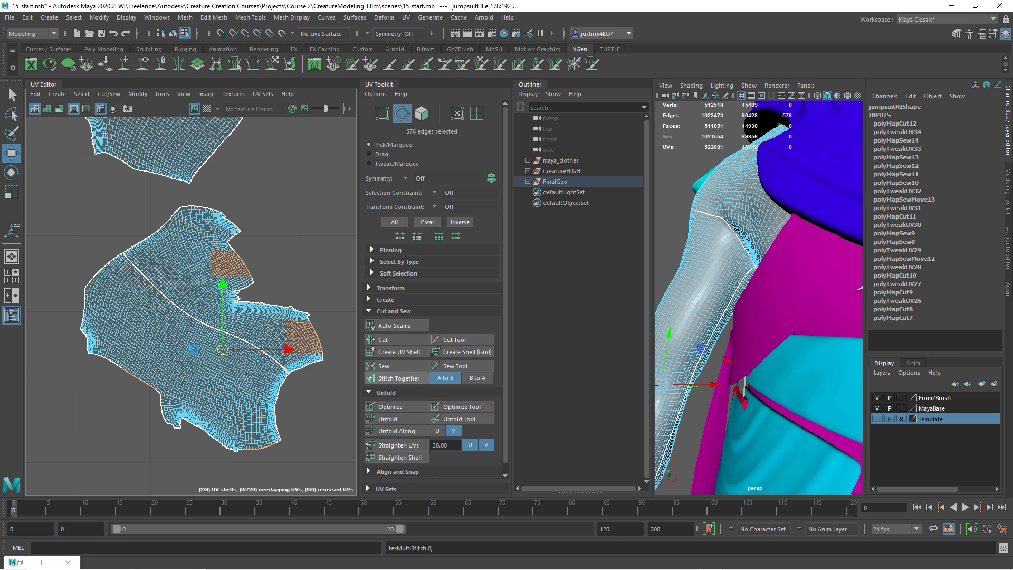
Step: Select all UVs of the second sleeve's stitched shell and unfold it
{"action": "middle_click_drag", "start_coordinate": [146, 364], "coordinate": [170, 273], "text": "alt"}
{"action": "right_click_drag", "start_coordinate": [154, 267], "coordinate": [205, 273]}
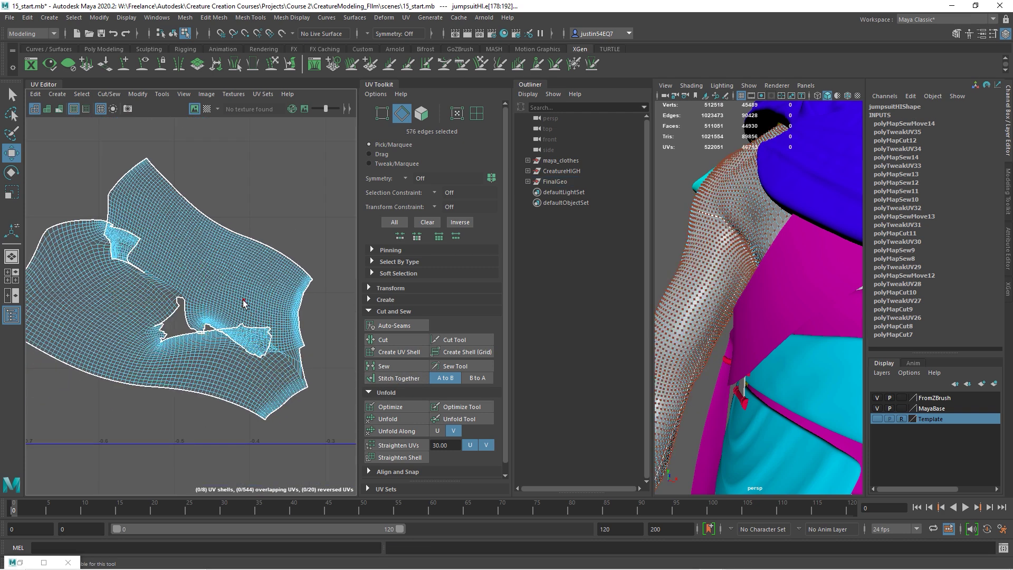
{"action": "double_click", "coordinate": [243, 301]}
{"action": "left_click", "coordinate": [403, 419]}
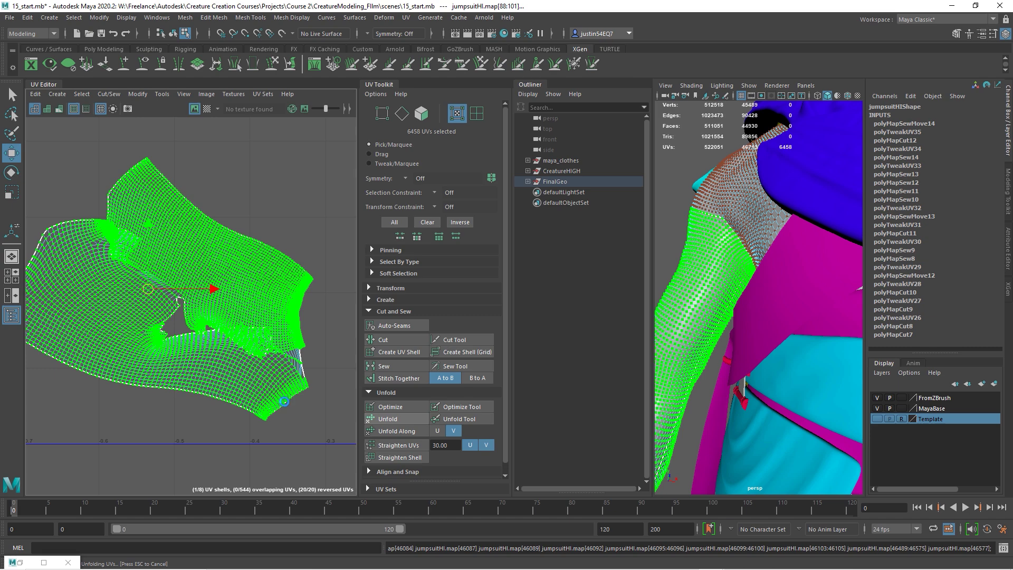
Step: Select the edges around the slit at the end of the second sleeve's opening and sew it closed
{"action": "scroll", "coordinate": [158, 378], "scroll_direction": "up", "scroll_amount": 6}
{"action": "right_click_drag", "start_coordinate": [152, 347], "coordinate": [155, 321]}
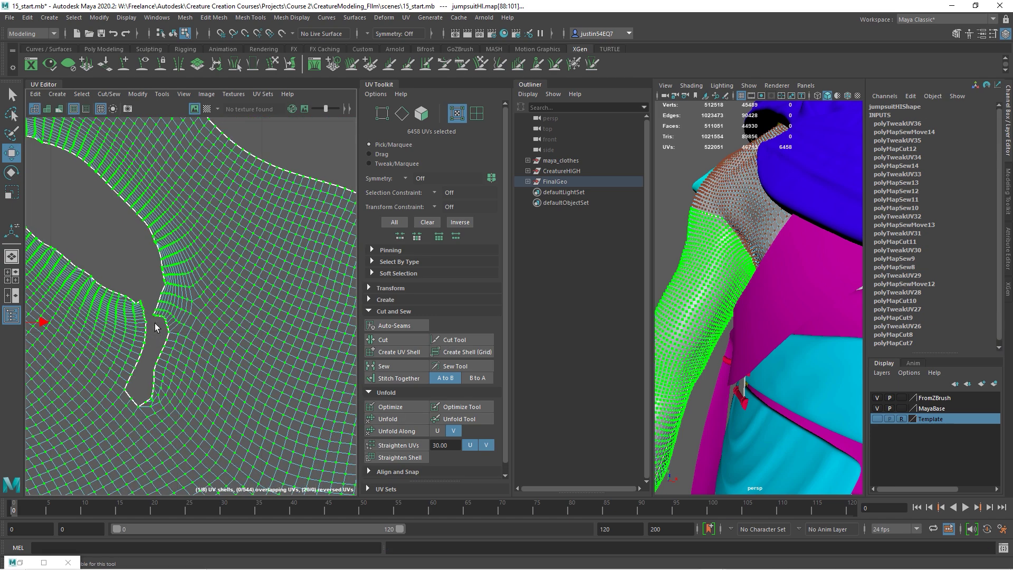
{"action": "scroll", "coordinate": [148, 314], "scroll_direction": "up", "scroll_amount": 2}
{"action": "left_click_drag", "start_coordinate": [182, 337], "coordinate": [214, 471]}
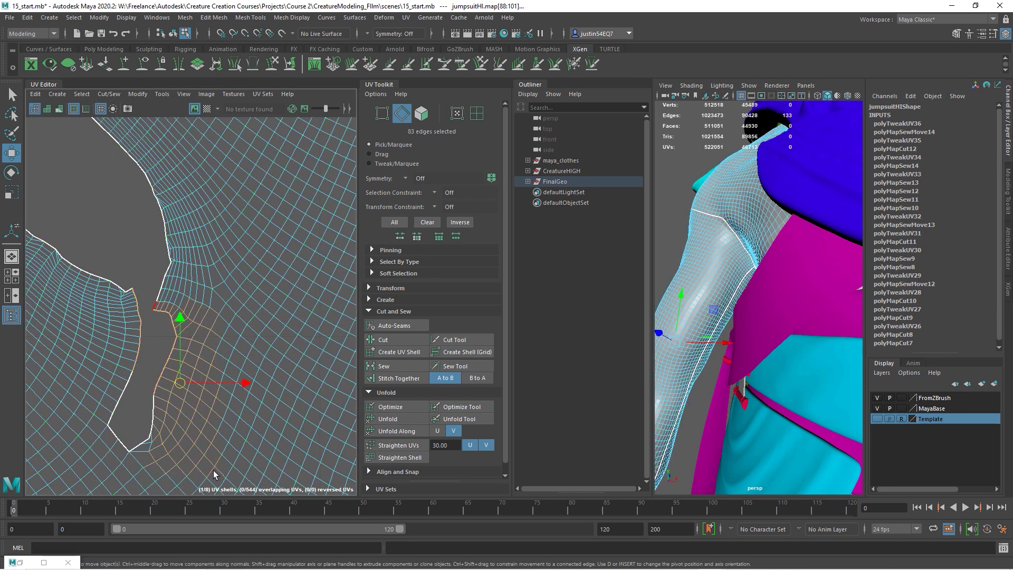
{"action": "left_click_drag", "start_coordinate": [162, 385], "coordinate": [121, 470], "text": "shift"}
{"action": "left_click", "coordinate": [384, 366]}
{"action": "scroll", "coordinate": [151, 312], "scroll_direction": "down", "scroll_amount": 4}
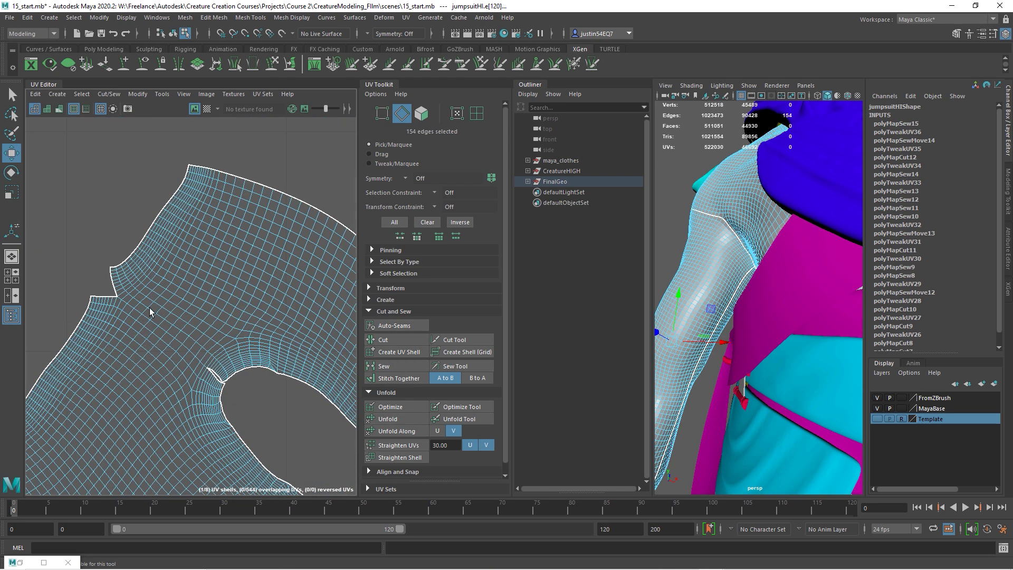
Step: Sew the small wedge at the second sleeve's opening and the notch on the shell's outer border
{"action": "scroll", "coordinate": [171, 364], "scroll_direction": "up", "scroll_amount": 4}
{"action": "middle_click_drag", "start_coordinate": [171, 364], "coordinate": [226, 384], "text": "alt"}
{"action": "scroll", "coordinate": [226, 388], "scroll_direction": "up", "scroll_amount": 2}
{"action": "double_click", "coordinate": [273, 416]}
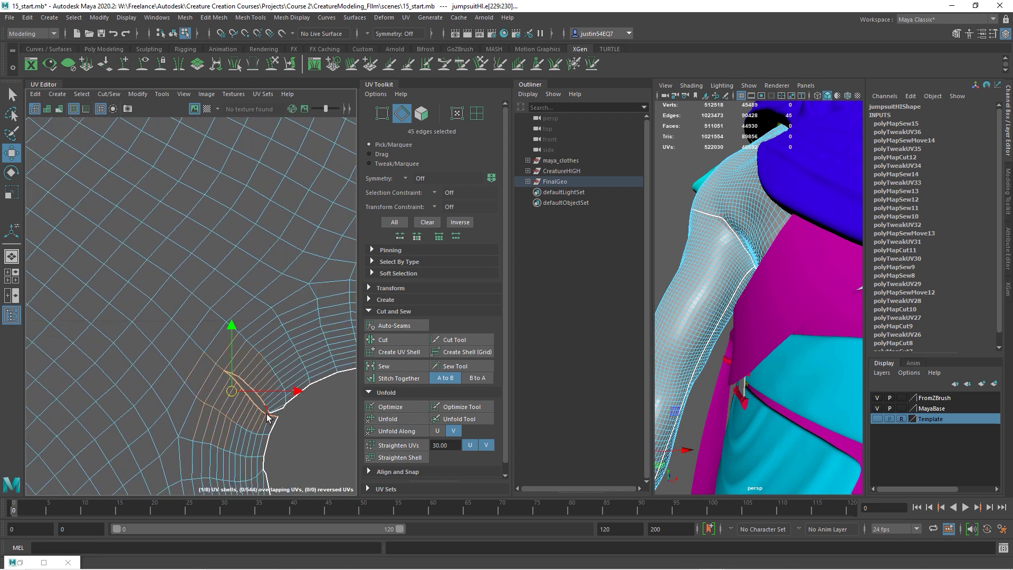
{"action": "left_click", "coordinate": [385, 366]}
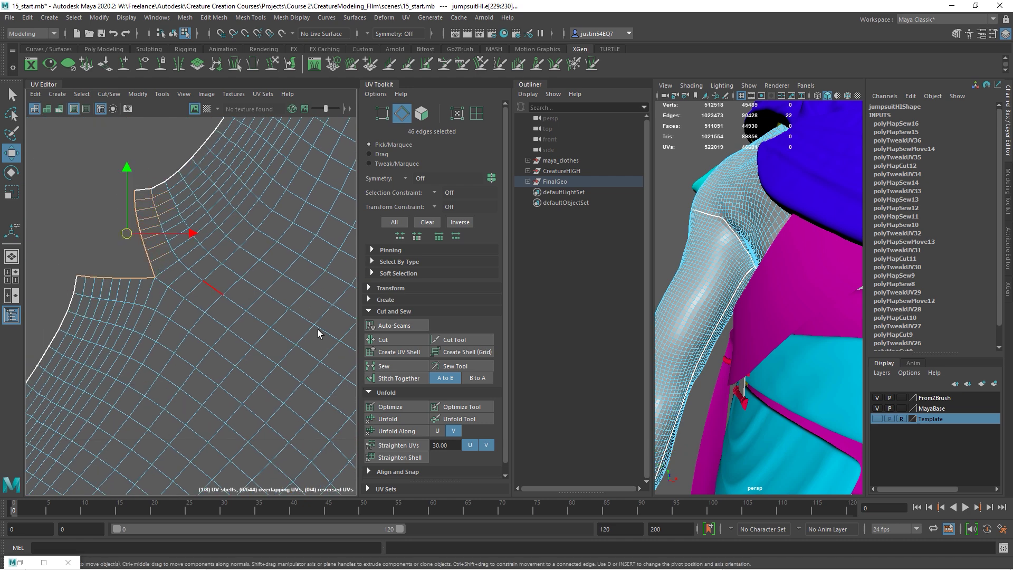
{"action": "left_click", "coordinate": [385, 366]}
Step: Unfold the second sleeve shell again with its slit, wedge and border notch sewn
{"action": "scroll", "coordinate": [210, 304], "scroll_direction": "down", "scroll_amount": 5}
{"action": "right_click_drag", "start_coordinate": [195, 303], "coordinate": [224, 305]}
{"action": "double_click", "coordinate": [266, 324]}
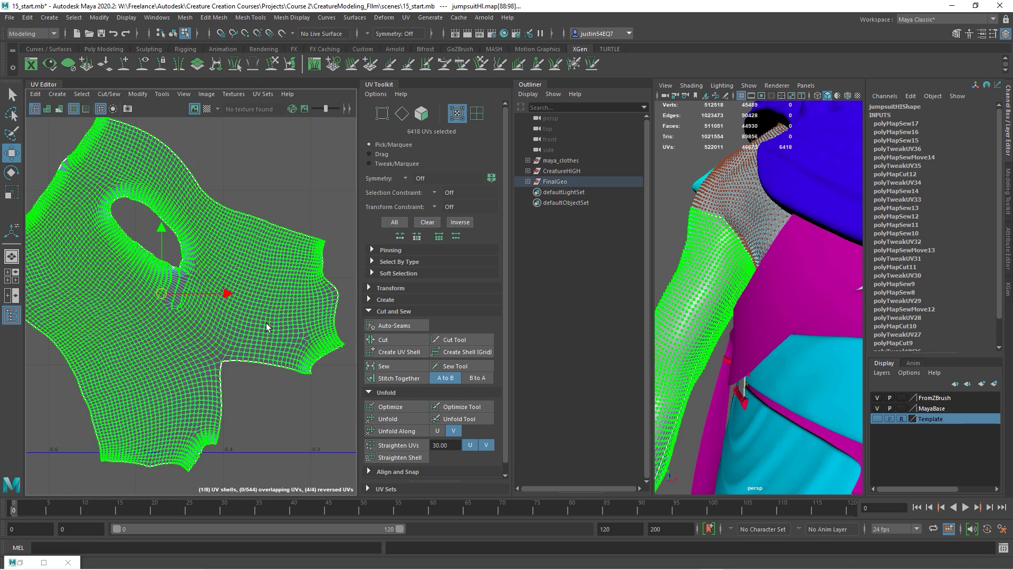
{"action": "left_click", "coordinate": [404, 422]}
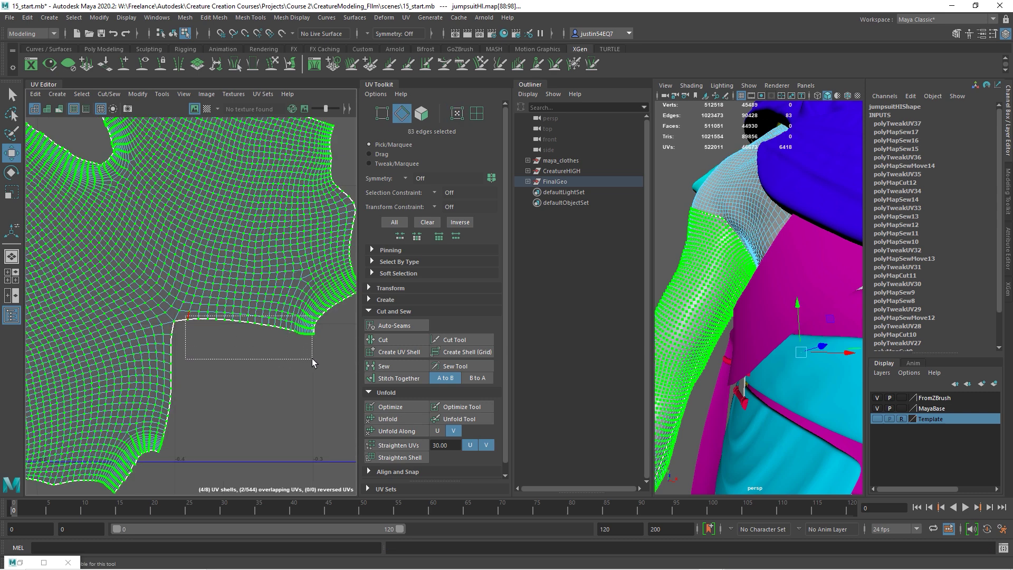
Step: Select the border edges along the open corner gap of the second sleeve shell and stitch its two sides together
{"action": "left_click_drag", "start_coordinate": [312, 359], "coordinate": [312, 359]}
{"action": "left_click", "coordinate": [395, 379]}
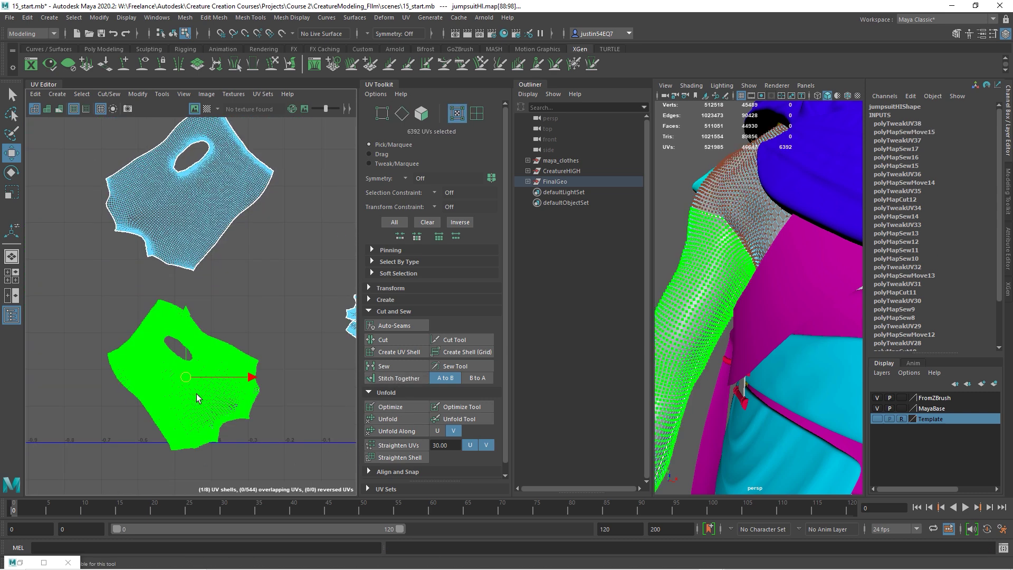
{"action": "middle_click_drag", "start_coordinate": [197, 394], "coordinate": [108, 334]}
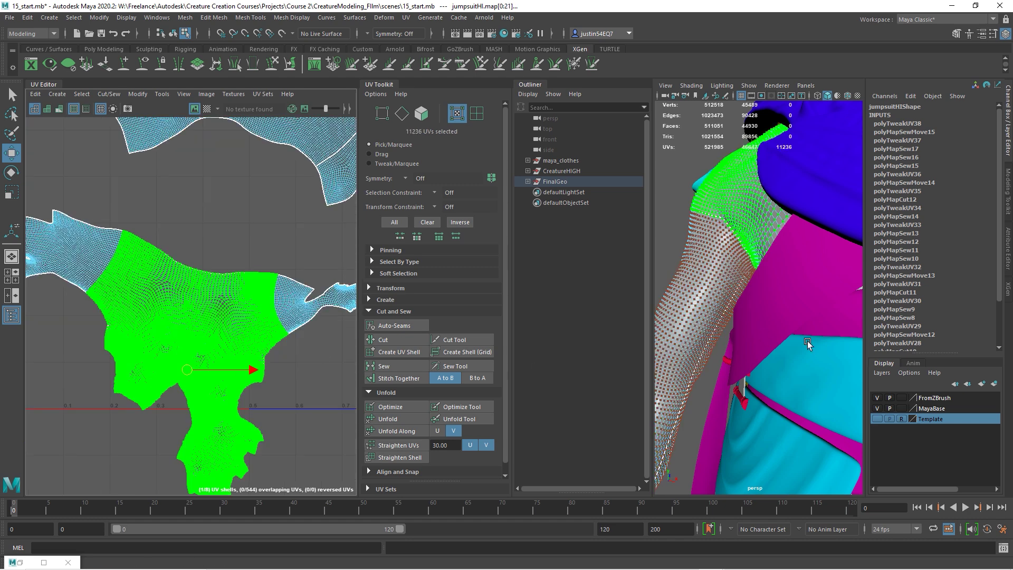
Step: Save the scene and delete the construction history of the jumpsuit object
{"action": "mouse_move", "coordinate": [807, 340]}
{"action": "left_mouse_down", "text": "alt"}
{"action": "mouse_move", "coordinate": [714, 333]}
{"action": "mouse_move", "coordinate": [798, 353]}
{"action": "left_mouse_up", "text": "alt"}
{"action": "key", "text": "ctrl+s"}
{"action": "right_click_drag", "start_coordinate": [796, 276], "coordinate": [728, 285], "text": "alt"}
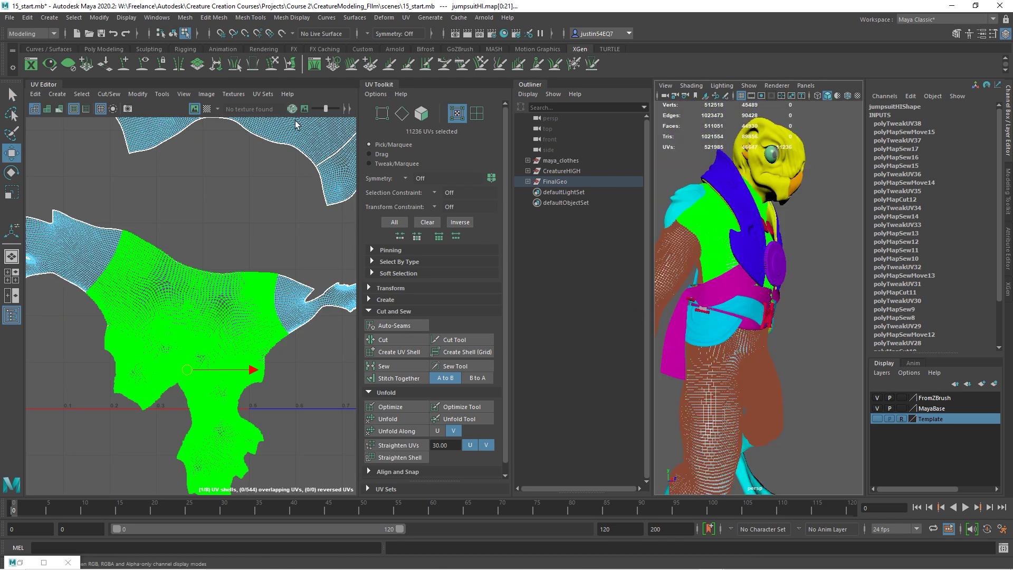
{"action": "left_click", "coordinate": [174, 33]}
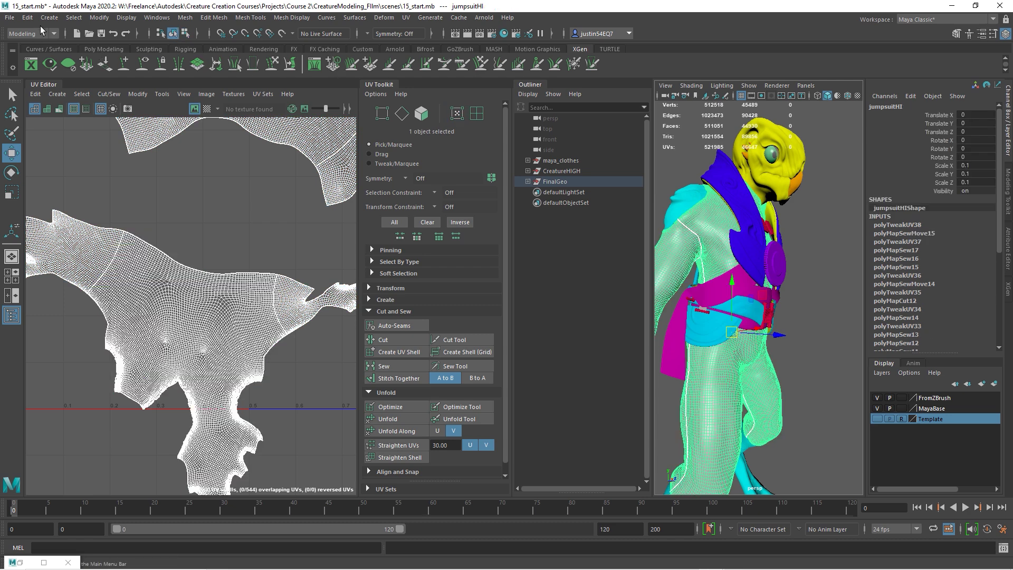
{"action": "left_click", "coordinate": [27, 18]}
{"action": "mouse_move", "coordinate": [131, 142]}
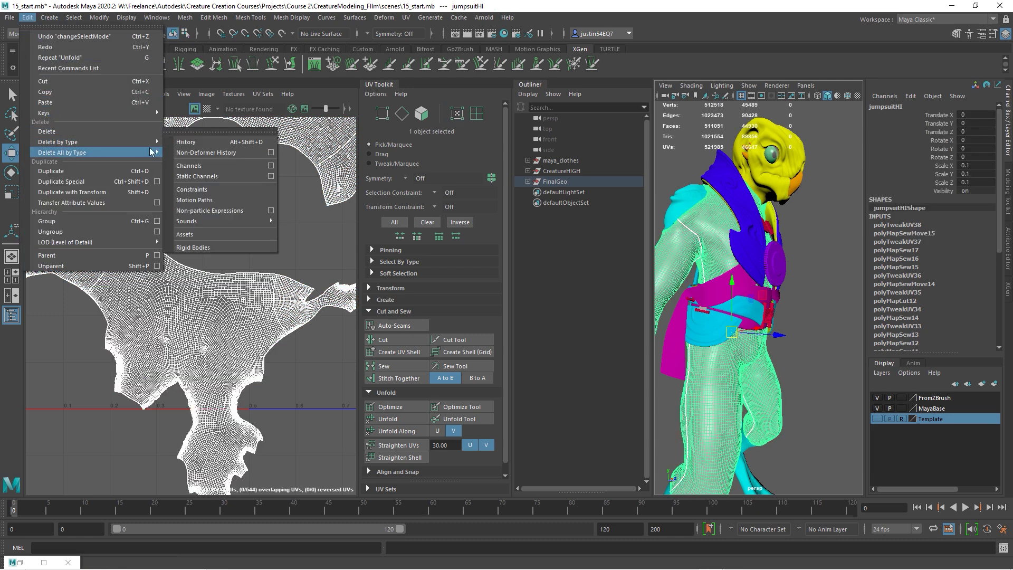
{"action": "left_click", "coordinate": [181, 146]}
Step: Isolate the jumpsuit in the perspective view and frame its torso from the front
{"action": "left_click", "coordinate": [749, 85]}
{"action": "mouse_move", "coordinate": [768, 105]}
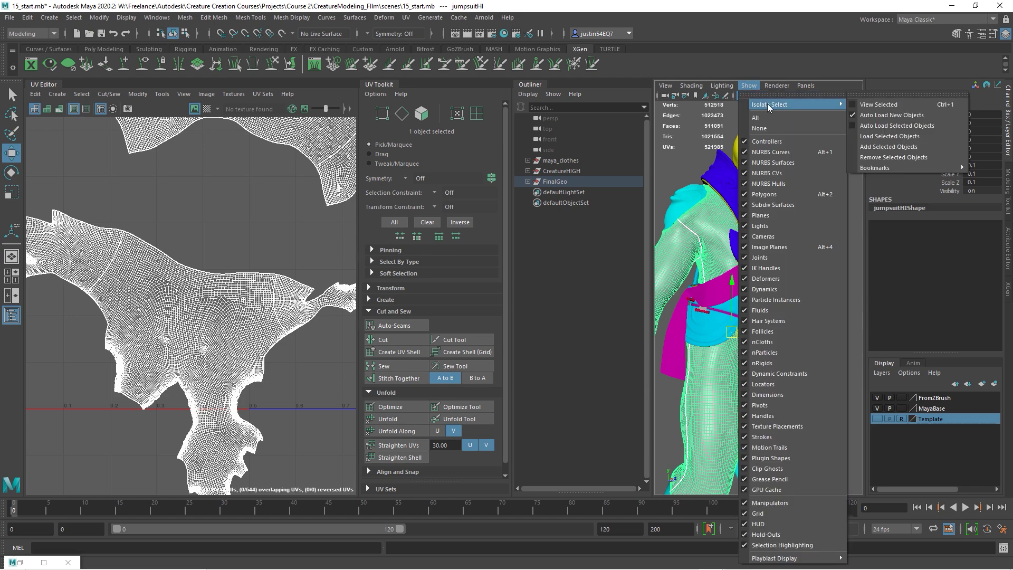
{"action": "left_click", "coordinate": [864, 108]}
{"action": "left_click_drag", "start_coordinate": [792, 235], "coordinate": [733, 235], "text": "alt"}
{"action": "middle_click_drag", "start_coordinate": [726, 247], "coordinate": [671, 297], "text": "alt"}
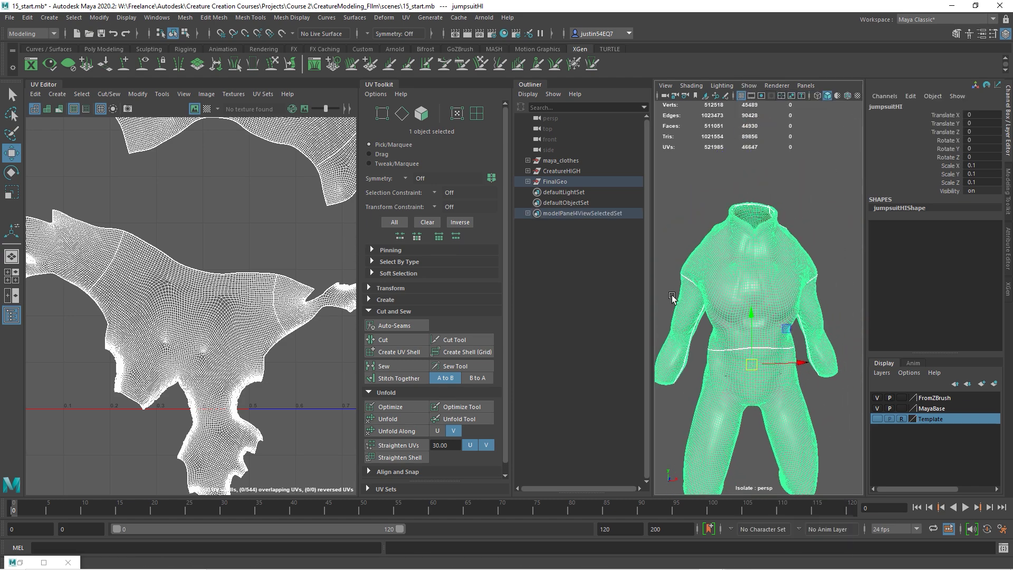
{"action": "left_click_drag", "start_coordinate": [712, 282], "coordinate": [725, 311], "text": "alt"}
{"action": "right_click_drag", "start_coordinate": [727, 310], "coordinate": [818, 310], "text": "alt"}
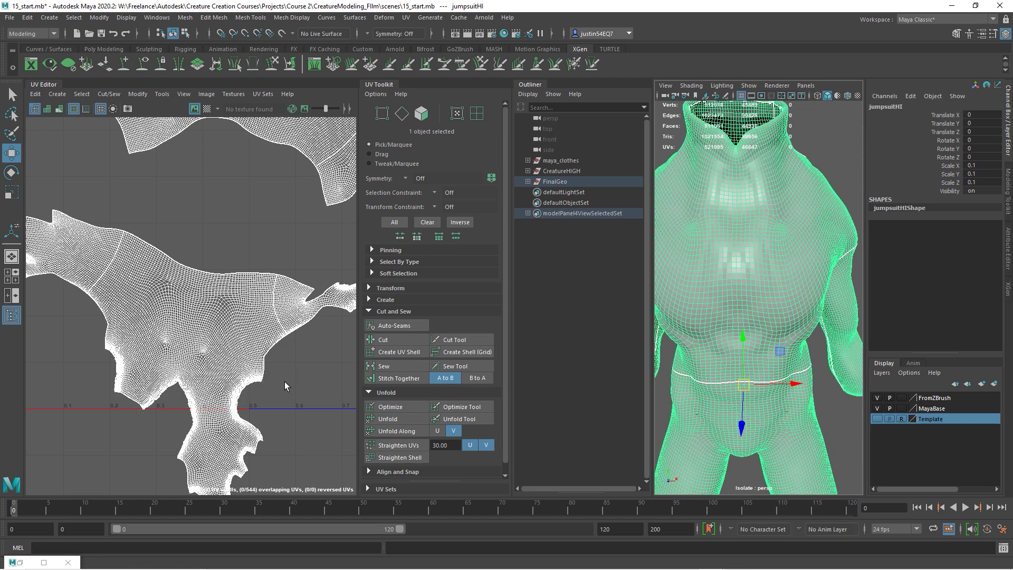
Step: Select UVs at the torso shell's lower corner and in its middle to locate both areas on the model
{"action": "right_click_drag", "start_coordinate": [211, 363], "coordinate": [180, 366]}
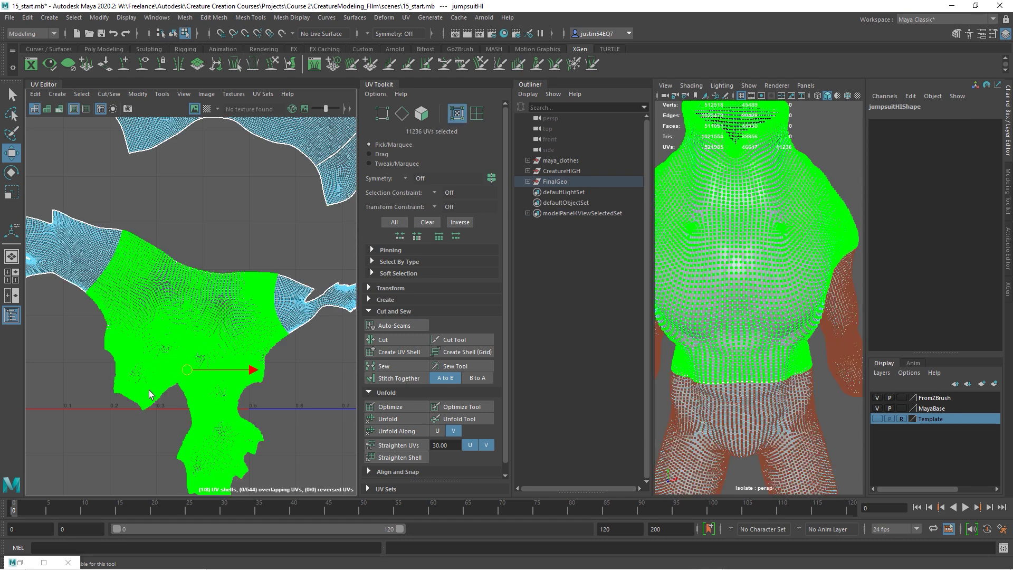
{"action": "left_click_drag", "start_coordinate": [151, 393], "coordinate": [89, 429]}
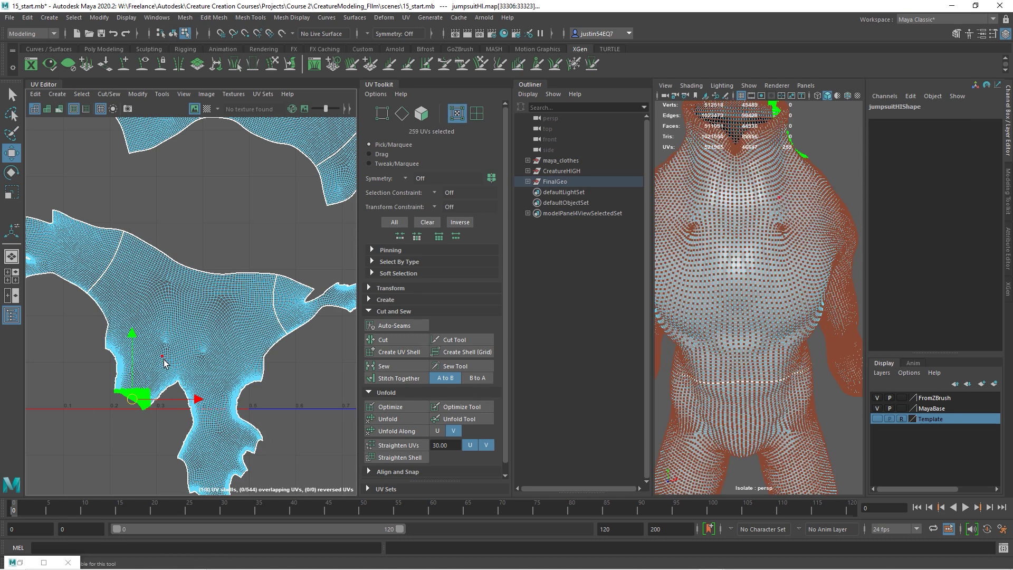
{"action": "left_click_drag", "start_coordinate": [150, 359], "coordinate": [211, 311]}
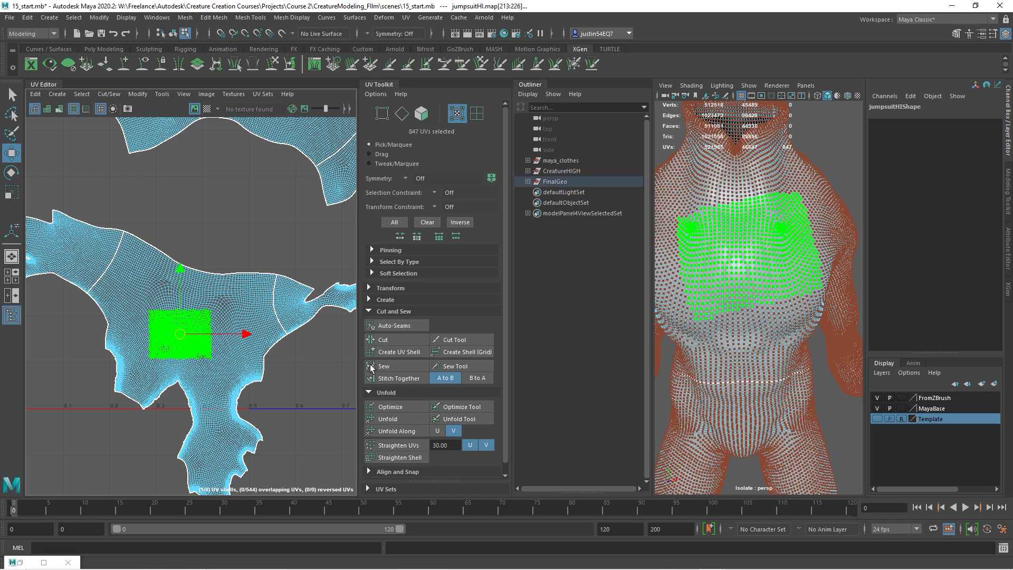
Step: Select the edges at the torso shell's lower corner flap and sew them to their matching border edges
{"action": "middle_click_drag", "start_coordinate": [193, 438], "coordinate": [232, 287], "text": "alt"}
{"action": "right_click_drag", "start_coordinate": [210, 298], "coordinate": [291, 305], "text": "alt"}
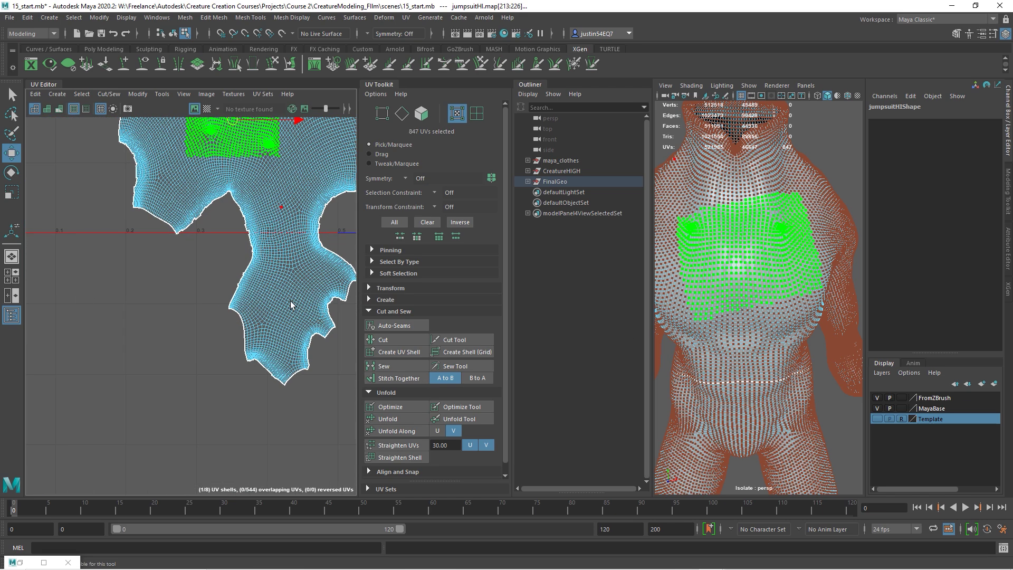
{"action": "middle_click_drag", "start_coordinate": [291, 305], "coordinate": [305, 414], "text": "alt"}
{"action": "right_click_drag", "start_coordinate": [131, 304], "coordinate": [132, 284]}
{"action": "left_click_drag", "start_coordinate": [132, 311], "coordinate": [190, 348]}
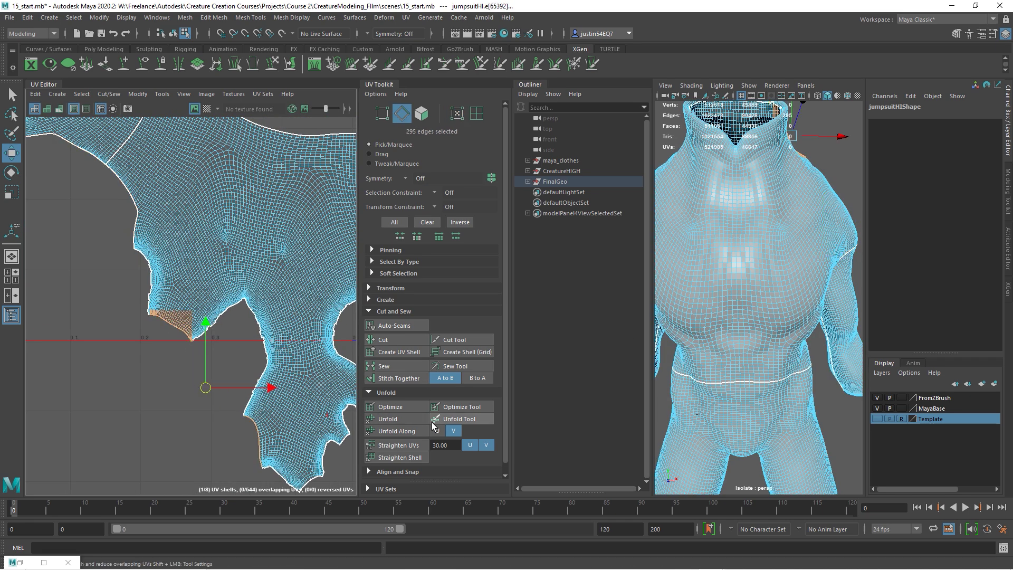
{"action": "left_click", "coordinate": [399, 367]}
Step: Select the whole torso shell and unfold it with the corner flap sewn
{"action": "right_click_drag", "start_coordinate": [243, 224], "coordinate": [288, 219]}
{"action": "double_click", "coordinate": [280, 261]}
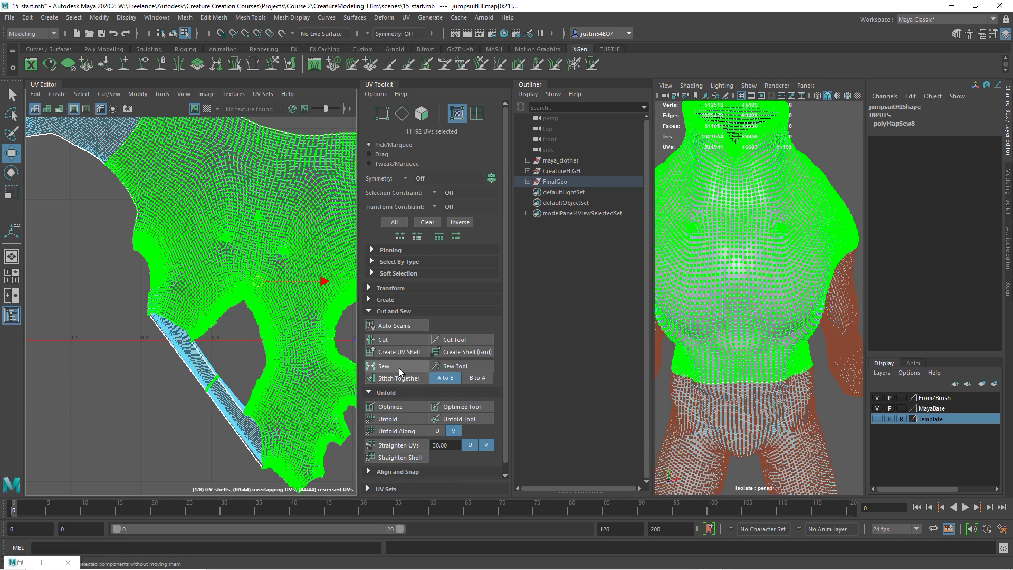
{"action": "left_click", "coordinate": [390, 418]}
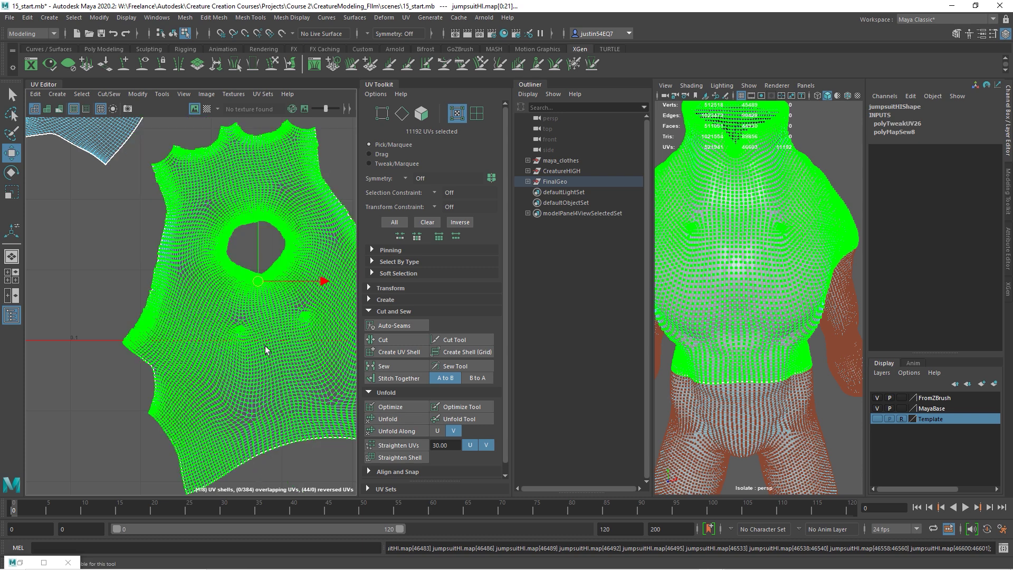
Step: Rotate the unfolded torso shell so that it stands upright in UV space
{"action": "middle_click_drag", "start_coordinate": [328, 363], "coordinate": [184, 363], "text": "alt"}
{"action": "right_click_drag", "start_coordinate": [184, 364], "coordinate": [161, 318], "text": "alt"}
{"action": "key", "text": "e"}
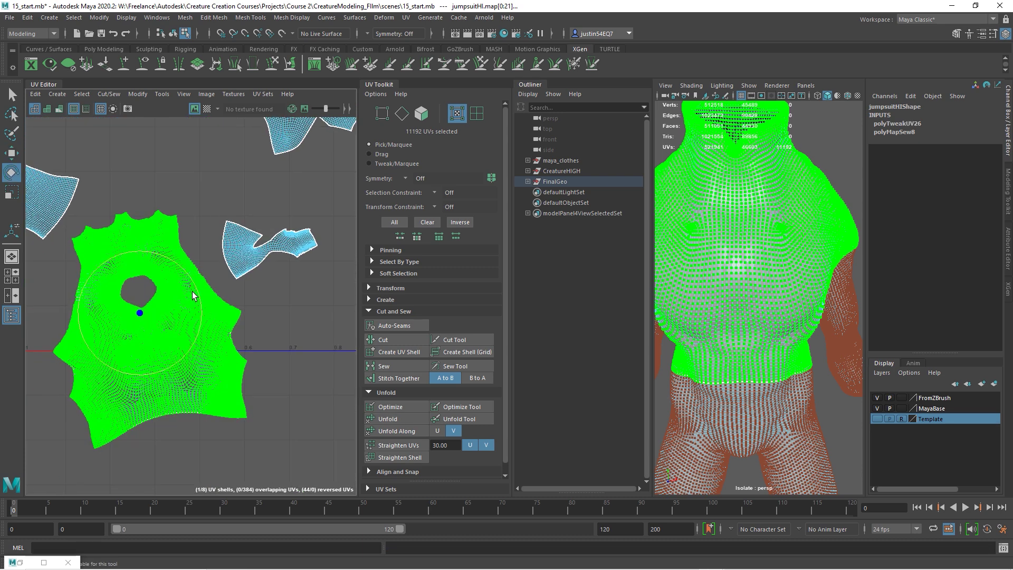
{"action": "left_click_drag", "start_coordinate": [192, 291], "coordinate": [196, 311]}
{"action": "scroll", "coordinate": [269, 351], "scroll_direction": "down", "scroll_amount": 2}
{"action": "scroll", "coordinate": [780, 298], "scroll_direction": "down", "scroll_amount": 3}
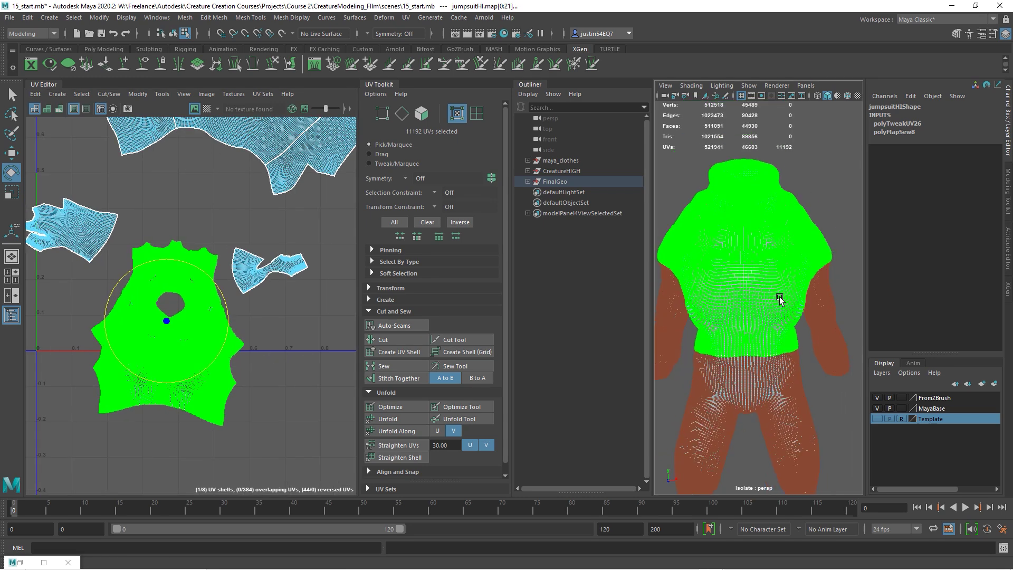
Step: Select the edges of the small tab on the torso shell's upper border to locate their matching edges
{"action": "left_click_drag", "start_coordinate": [779, 298], "coordinate": [707, 311], "text": "alt"}
{"action": "mouse_move", "coordinate": [837, 316]}
{"action": "left_mouse_down", "text": "alt"}
{"action": "mouse_move", "coordinate": [719, 320]}
{"action": "mouse_move", "coordinate": [680, 309]}
{"action": "left_mouse_up", "text": "alt"}
{"action": "right_click_drag", "start_coordinate": [213, 233], "coordinate": [214, 214]}
{"action": "mouse_move", "coordinate": [232, 233]}
{"action": "left_mouse_down"}
{"action": "mouse_move", "coordinate": [285, 286]}
{"action": "mouse_move", "coordinate": [333, 304]}
{"action": "left_mouse_up"}
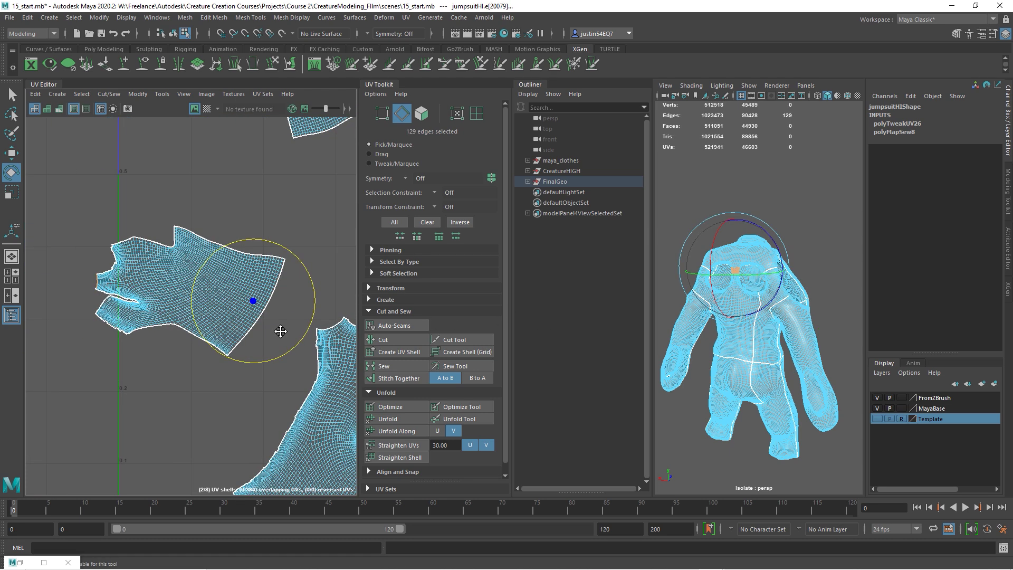
{"action": "middle_click_drag", "start_coordinate": [278, 331], "coordinate": [68, 317], "text": "alt"}
{"action": "right_click_drag", "start_coordinate": [201, 323], "coordinate": [316, 316], "text": "alt"}
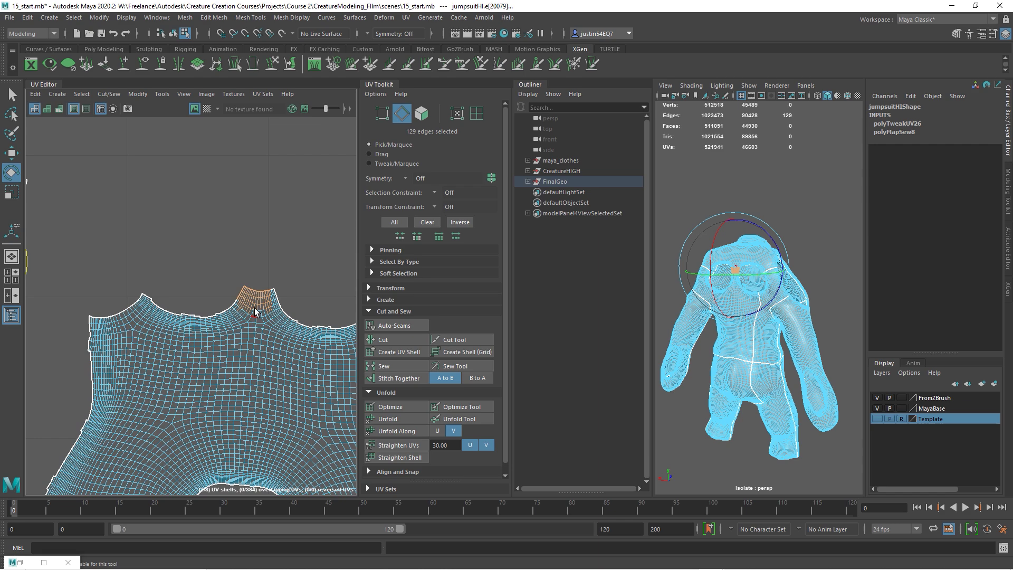
Step: Select the top border edges of the torso shell's upper tab and stitch the matching panel shell to them
{"action": "right_click_drag", "start_coordinate": [254, 308], "coordinate": [423, 311], "text": "alt"}
{"action": "middle_click_drag", "start_coordinate": [227, 269], "coordinate": [166, 292], "text": "alt"}
{"action": "left_click_drag", "start_coordinate": [233, 321], "coordinate": [236, 319]}
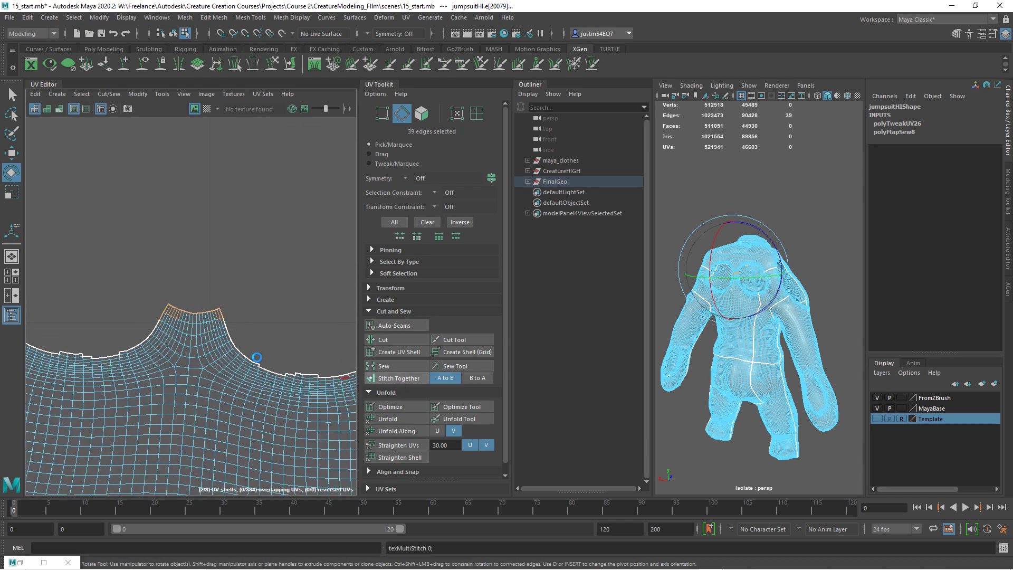
{"action": "right_click_drag", "start_coordinate": [284, 350], "coordinate": [192, 325], "text": "alt"}
{"action": "middle_click_drag", "start_coordinate": [192, 325], "coordinate": [106, 383], "text": "alt"}
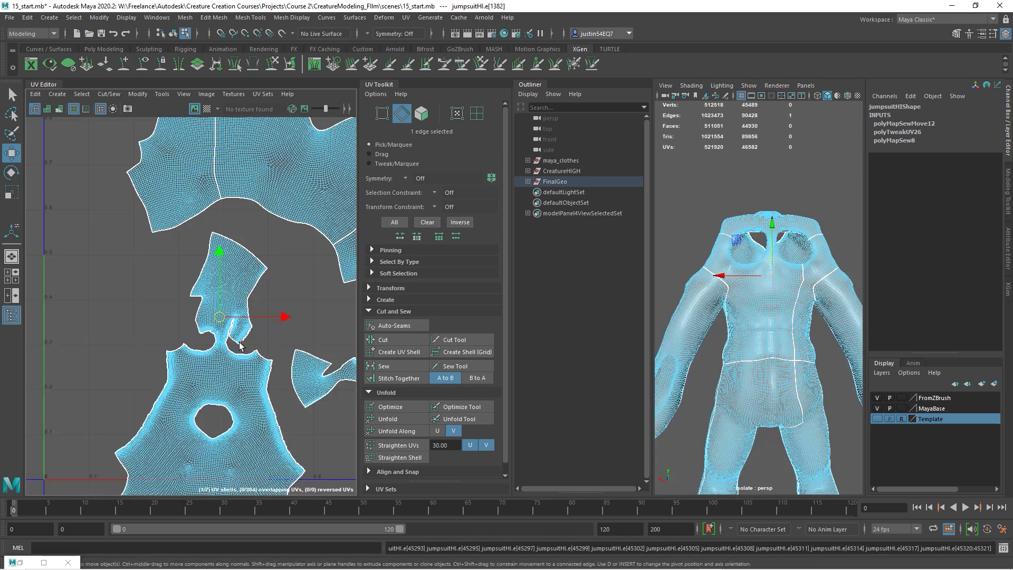
Step: Select the border edges at one shoulder corner of the torso shell and sew them to the attached panel's flap
{"action": "right_click_drag", "start_coordinate": [236, 341], "coordinate": [384, 362], "text": "alt"}
{"action": "right_click_drag", "start_coordinate": [193, 318], "coordinate": [143, 315], "text": "alt"}
{"action": "middle_click_drag", "start_coordinate": [142, 315], "coordinate": [80, 301], "text": "alt"}
{"action": "right_click_drag", "start_coordinate": [120, 343], "coordinate": [304, 365], "text": "alt"}
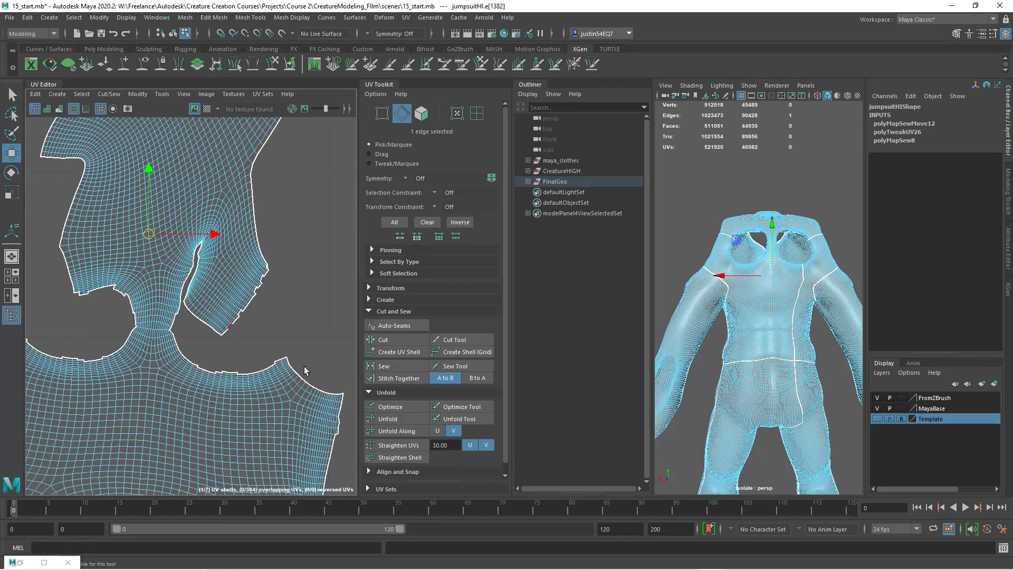
{"action": "left_click_drag", "start_coordinate": [287, 359], "coordinate": [343, 399]}
{"action": "left_click", "coordinate": [398, 365]}
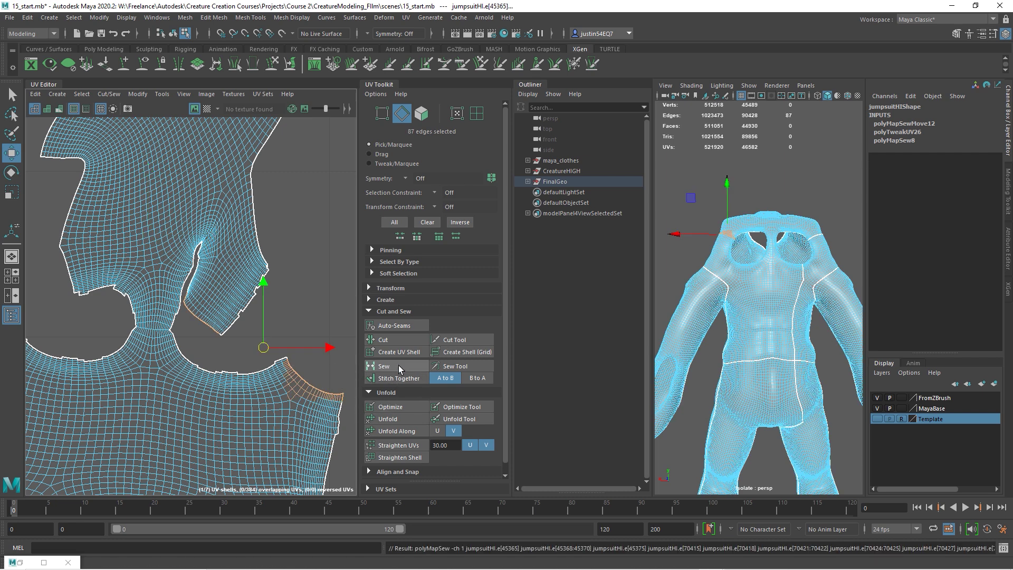
{"action": "scroll", "coordinate": [291, 372], "scroll_direction": "down", "scroll_amount": 2}
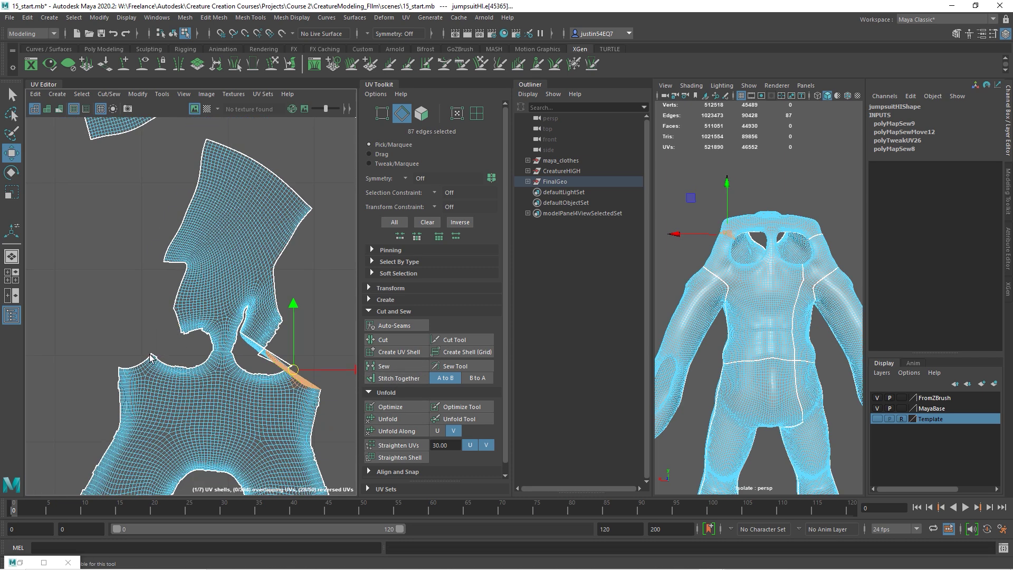
Step: Select the border edges at the torso shell's opposite shoulder corner
{"action": "left_click_drag", "start_coordinate": [118, 369], "coordinate": [117, 371]}
{"action": "scroll", "coordinate": [271, 332], "scroll_direction": "down", "scroll_amount": 2}
{"action": "middle_click_drag", "start_coordinate": [272, 329], "coordinate": [124, 361], "text": "alt"}
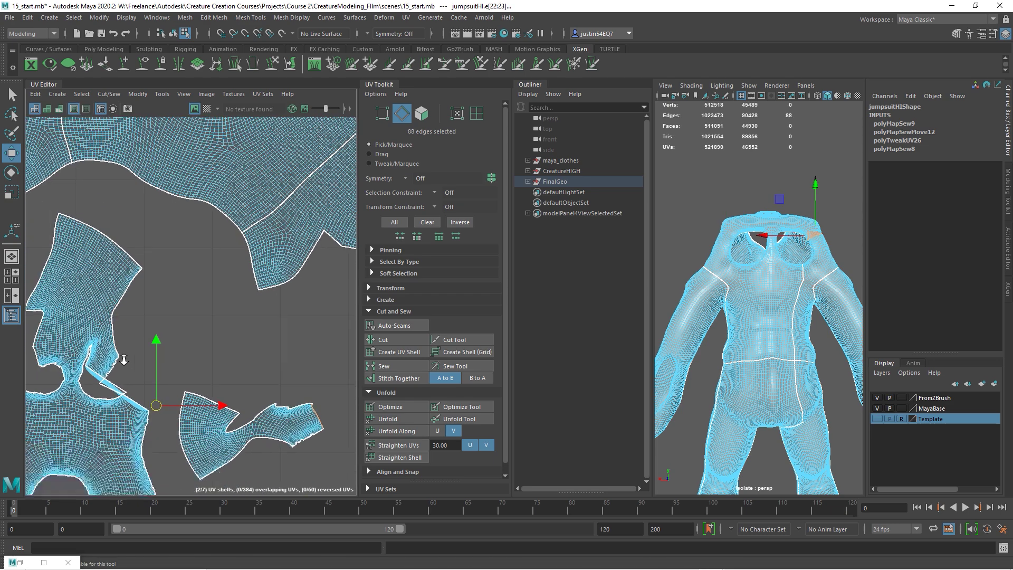
{"action": "middle_click_drag", "start_coordinate": [59, 258], "coordinate": [97, 258], "text": "alt"}
{"action": "left_click_drag", "start_coordinate": [58, 284], "coordinate": [69, 292], "text": "shift"}
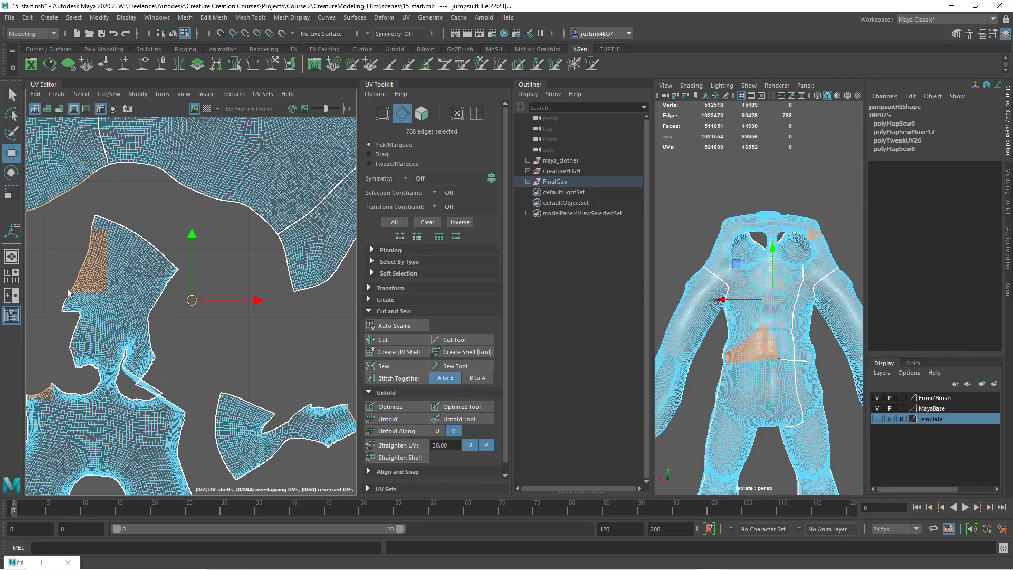
{"action": "key", "text": "ctrl+z"}
{"action": "middle_click_drag", "start_coordinate": [267, 391], "coordinate": [268, 331], "text": "alt"}
{"action": "left_click_drag", "start_coordinate": [222, 330], "coordinate": [277, 354], "text": "shift"}
{"action": "left_click_drag", "start_coordinate": [310, 342], "coordinate": [284, 366], "text": "shift"}
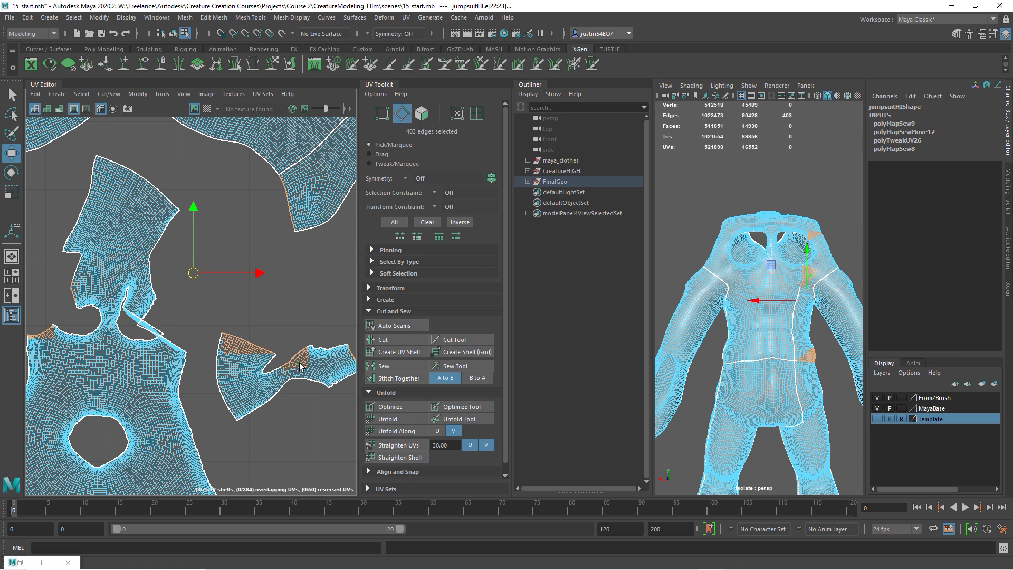
{"action": "key", "text": "ctrl+z"}
{"action": "key", "text": "ctrl+z"}
Step: Add the edges along the small side panel's narrow part and inner gap to the selection and stitch the matching sides together
{"action": "left_click_drag", "start_coordinate": [310, 343], "coordinate": [281, 363], "text": "shift"}
{"action": "left_click_drag", "start_coordinate": [290, 360], "coordinate": [253, 373], "text": "shift"}
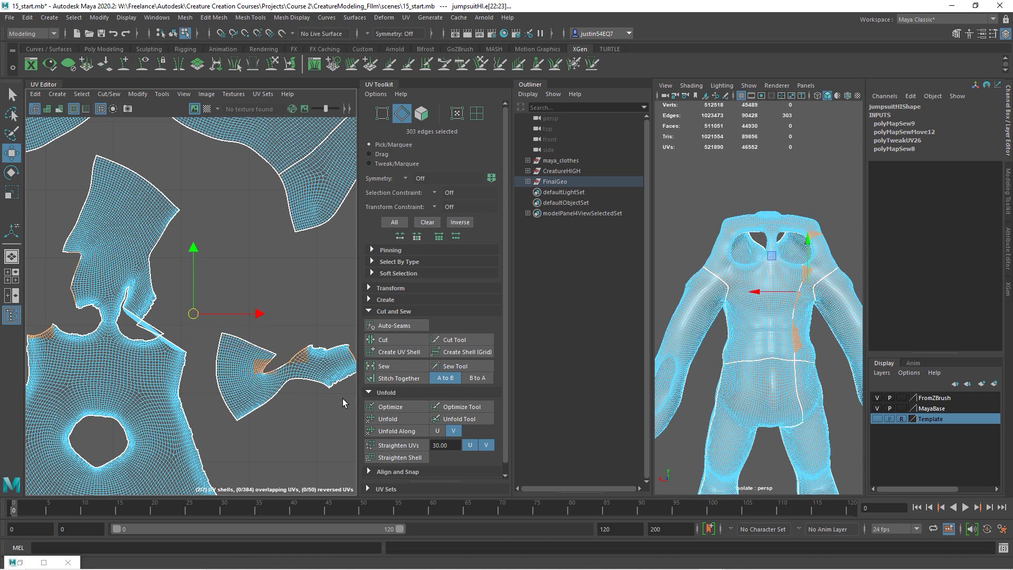
{"action": "left_click", "coordinate": [405, 378]}
Step: Select the combined torso shell with its attached panels and unfold it
{"action": "right_click_drag", "start_coordinate": [173, 340], "coordinate": [143, 350], "text": "alt"}
{"action": "right_click_drag", "start_coordinate": [136, 359], "coordinate": [172, 362]}
{"action": "double_click", "coordinate": [127, 373]}
{"action": "left_click", "coordinate": [397, 419]}
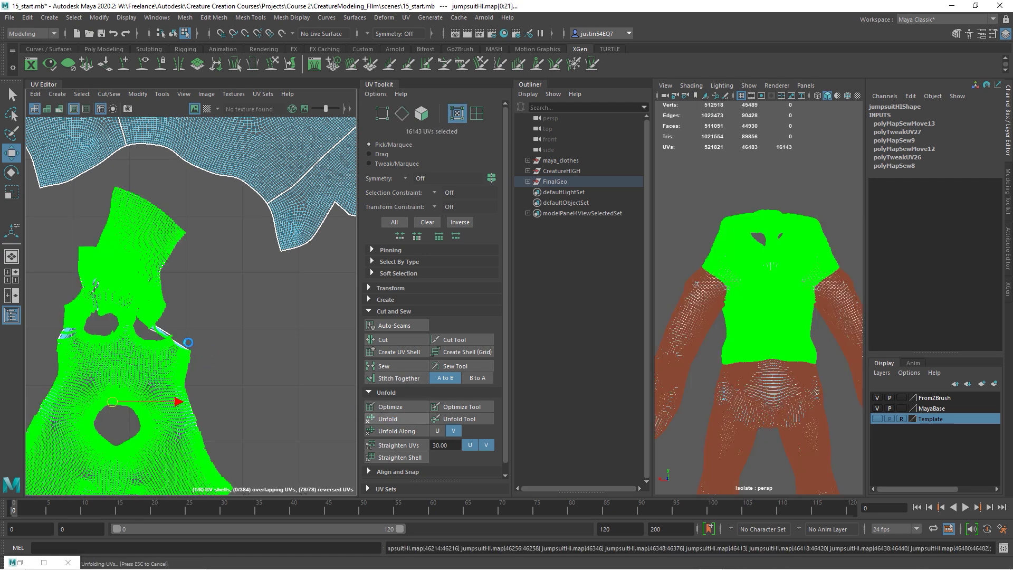
Step: Select the edges at the corner of the torso shell's notched armhole and sew them
{"action": "mouse_move", "coordinate": [132, 342]}
{"action": "right_mouse_down", "text": "alt"}
{"action": "mouse_move", "coordinate": [258, 336]}
{"action": "mouse_move", "coordinate": [306, 372]}
{"action": "right_mouse_up", "text": "alt"}
{"action": "mouse_move", "coordinate": [193, 309]}
{"action": "right_mouse_down"}
{"action": "mouse_move", "coordinate": [190, 284]}
{"action": "mouse_move", "coordinate": [143, 293]}
{"action": "right_mouse_up"}
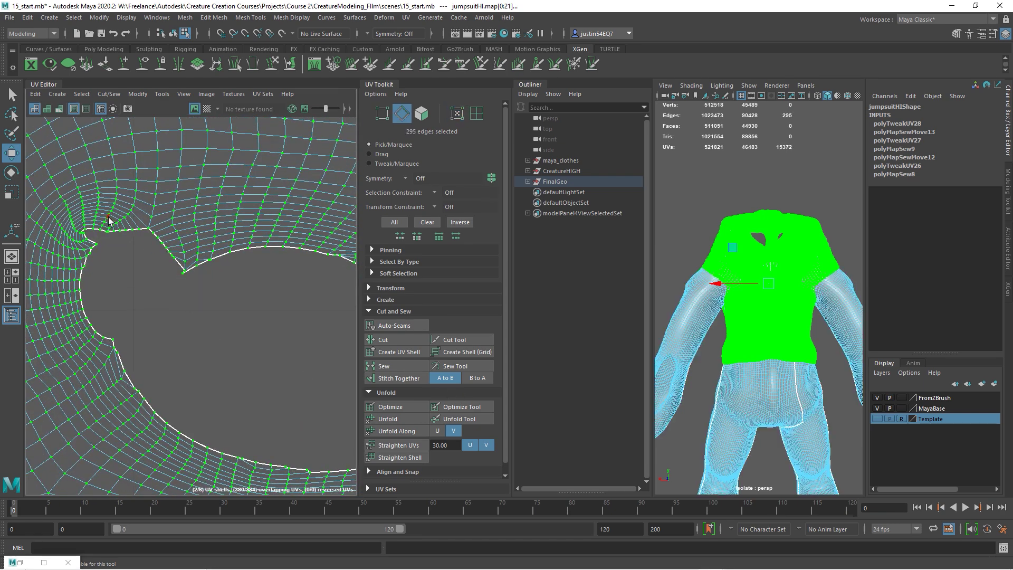
{"action": "left_click_drag", "start_coordinate": [177, 267], "coordinate": [178, 269]}
{"action": "right_click_drag", "start_coordinate": [116, 234], "coordinate": [145, 344], "text": "alt"}
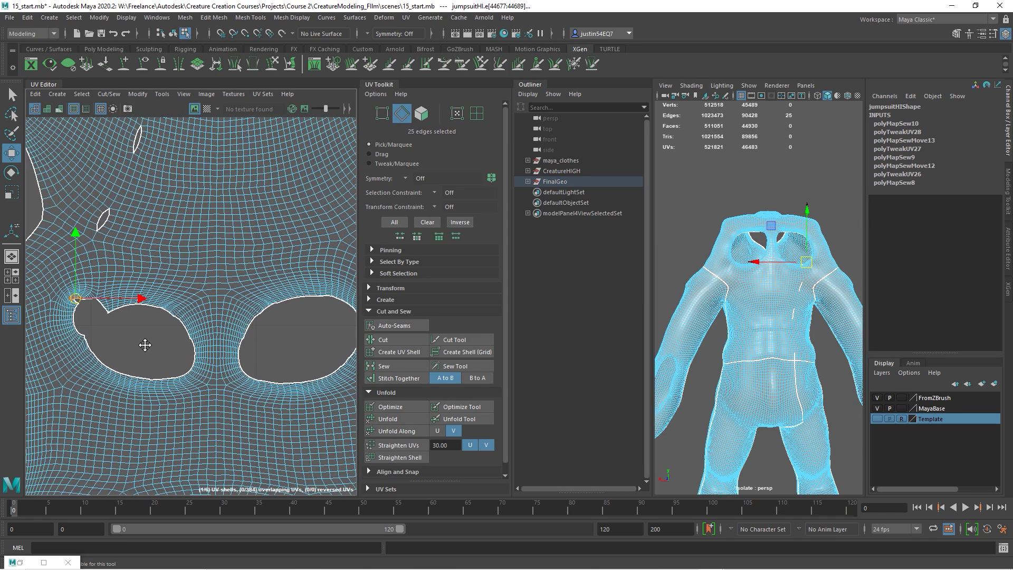
Step: Sew the two small open slits above the notched armhole in the torso shell
{"action": "middle_click_drag", "start_coordinate": [145, 344], "coordinate": [145, 366], "text": "alt"}
{"action": "left_click_drag", "start_coordinate": [126, 221], "coordinate": [90, 259]}
{"action": "left_click", "coordinate": [393, 367]}
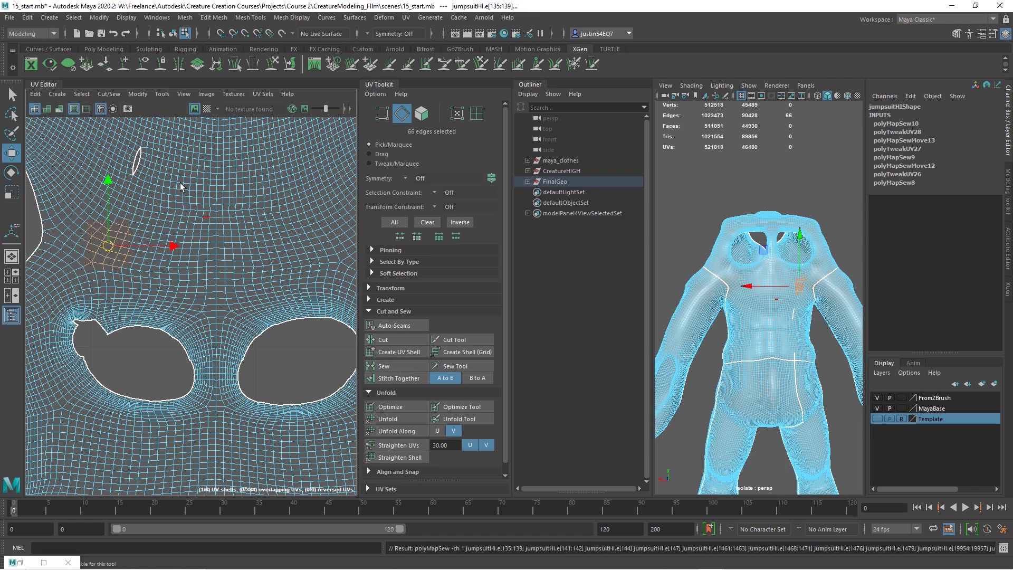
{"action": "left_click_drag", "start_coordinate": [165, 143], "coordinate": [106, 197]}
{"action": "left_click", "coordinate": [406, 364]}
{"action": "left_click", "coordinate": [393, 366]}
Step: Select the edges along the remaining wedge-shaped notch of the armhole and sew it
{"action": "scroll", "coordinate": [95, 348], "scroll_direction": "down", "scroll_amount": 5}
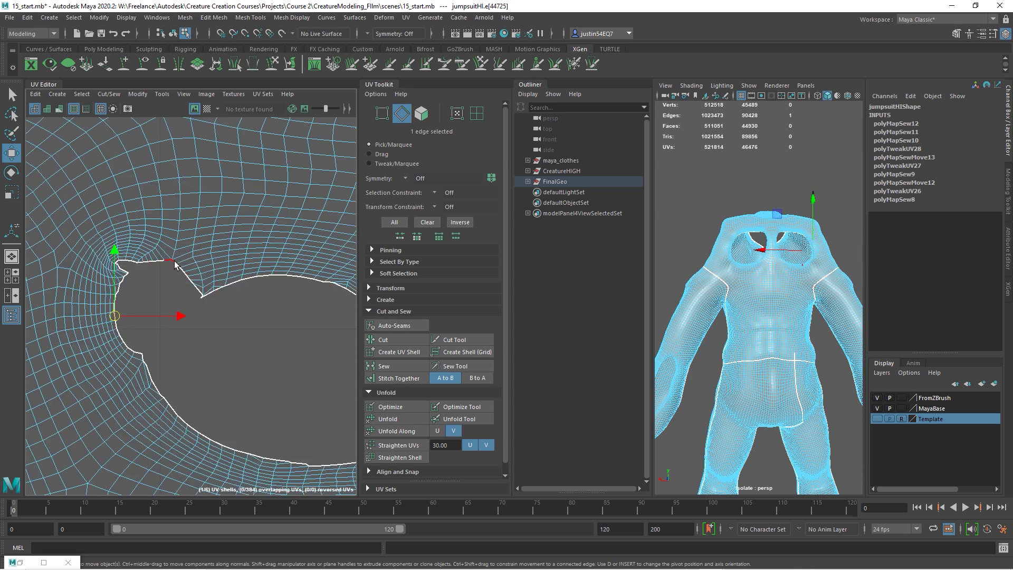
{"action": "left_click_drag", "start_coordinate": [175, 261], "coordinate": [201, 291]}
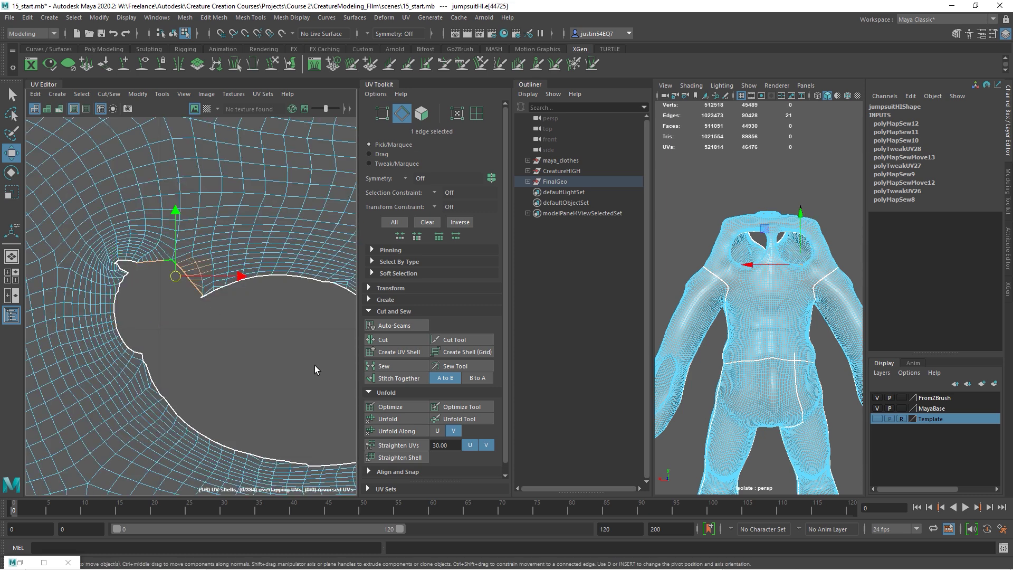
{"action": "left_click", "coordinate": [396, 367]}
Step: Select the entire torso shell and relax its UVs around the sewn armhole notch and slits
{"action": "right_click_drag", "start_coordinate": [244, 272], "coordinate": [294, 257]}
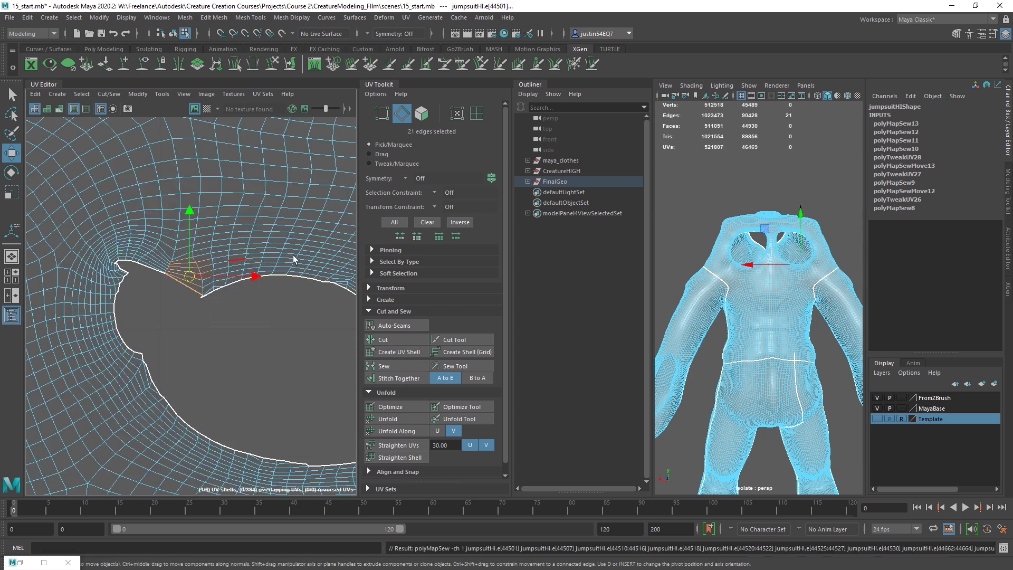
{"action": "double_click", "coordinate": [308, 273]}
{"action": "left_click", "coordinate": [417, 405]}
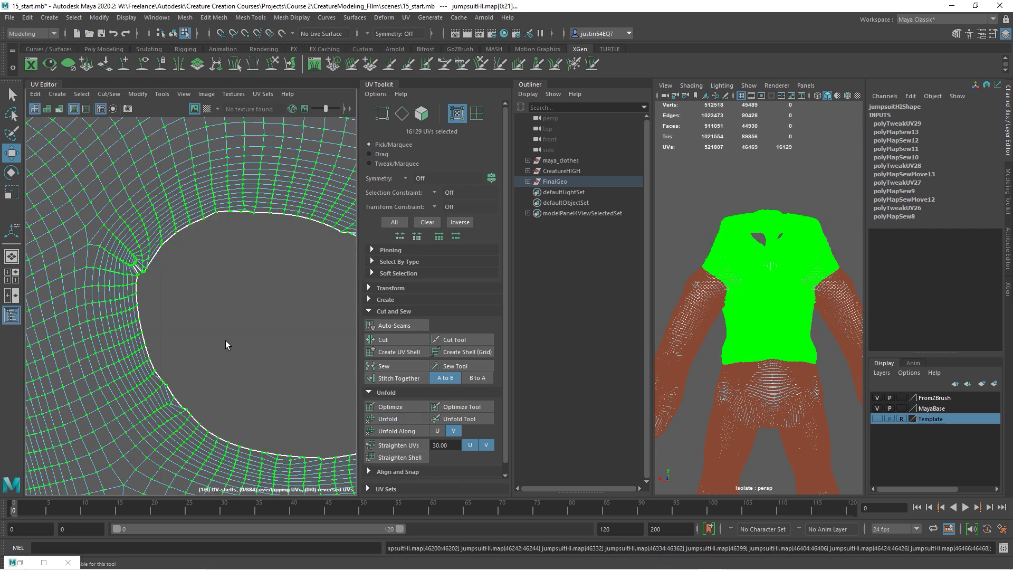
Step: Examine the small split remaining at the corner of the torso shell's armhole, comparing it with the whole layout
{"action": "middle_click_drag", "start_coordinate": [157, 305], "coordinate": [196, 311], "text": "alt"}
{"action": "right_click_drag", "start_coordinate": [196, 312], "coordinate": [402, 368], "text": "alt"}
{"action": "right_click_drag", "start_coordinate": [173, 269], "coordinate": [172, 236]}
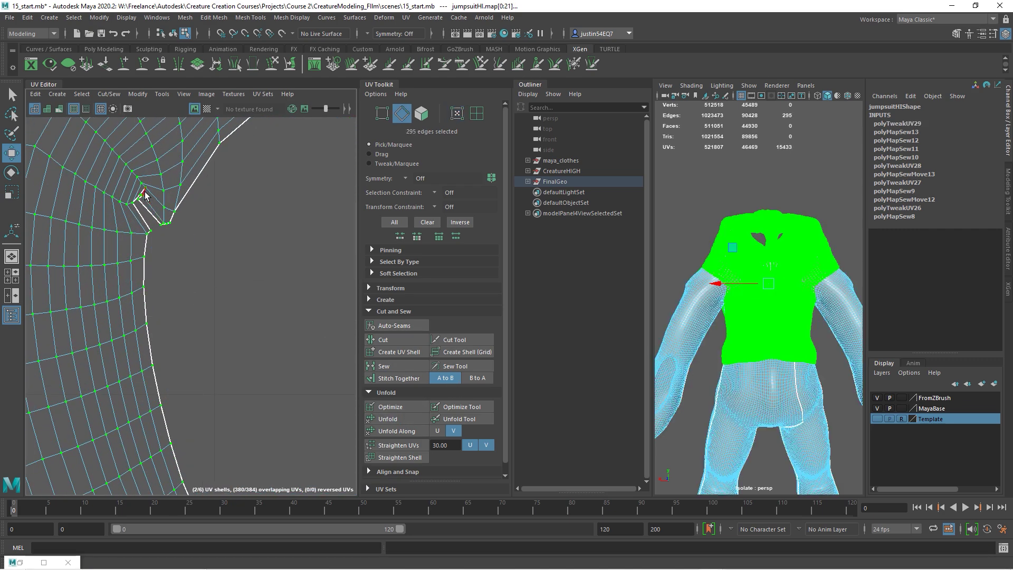
{"action": "left_click", "coordinate": [145, 196]}
{"action": "scroll", "coordinate": [211, 317], "scroll_direction": "down", "scroll_amount": 8}
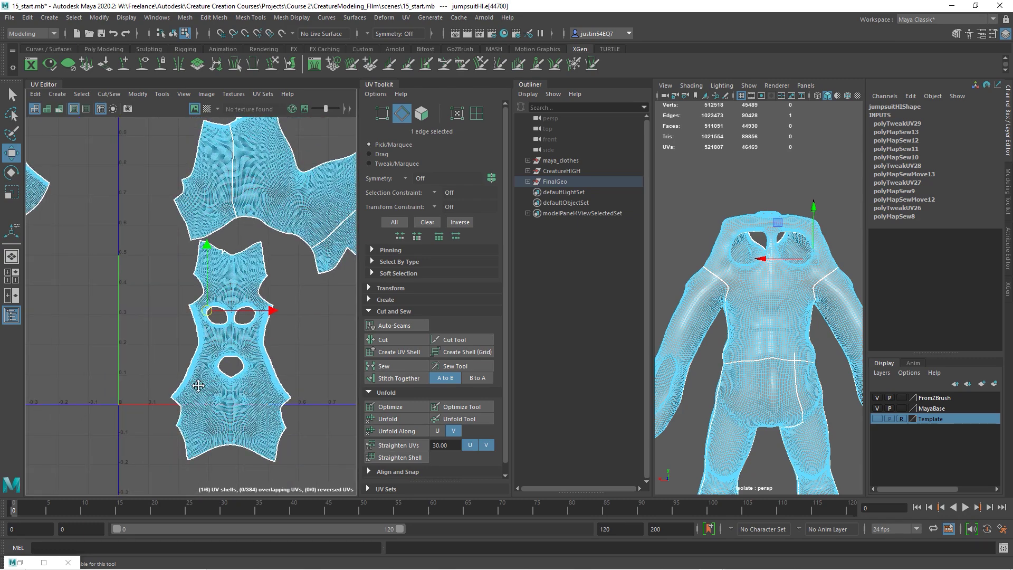
{"action": "middle_click_drag", "start_coordinate": [198, 386], "coordinate": [170, 434], "text": "alt"}
{"action": "scroll", "coordinate": [255, 363], "scroll_direction": "up", "scroll_amount": 3}
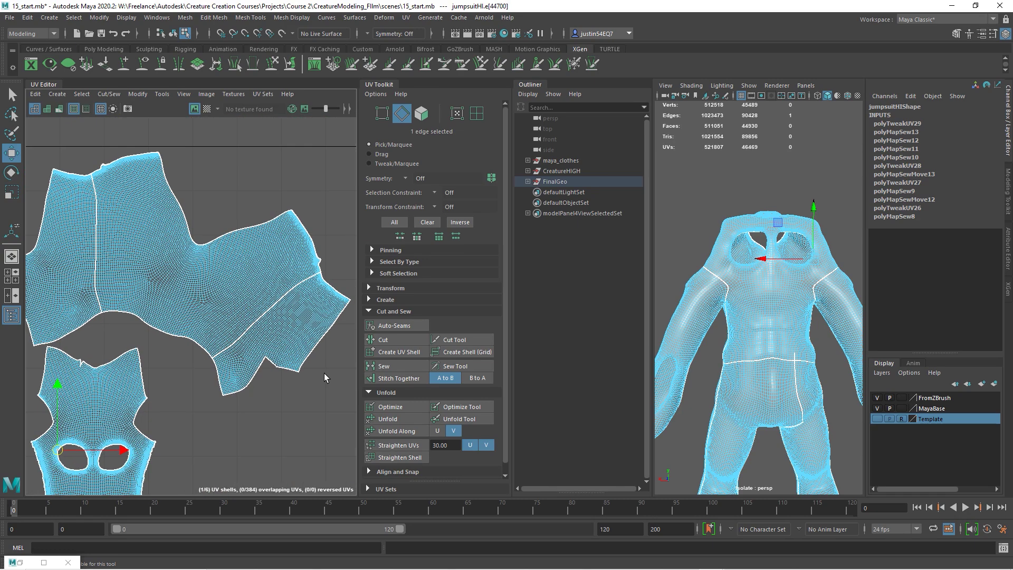
Step: Select the large middle leg shell and check which part of the legs it covers on the model
{"action": "left_click", "coordinate": [217, 234]}
{"action": "right_click_drag", "start_coordinate": [173, 289], "coordinate": [216, 288]}
{"action": "left_click_drag", "start_coordinate": [723, 393], "coordinate": [753, 397], "text": "alt"}
{"action": "middle_click_drag", "start_coordinate": [753, 397], "coordinate": [729, 324], "text": "alt"}
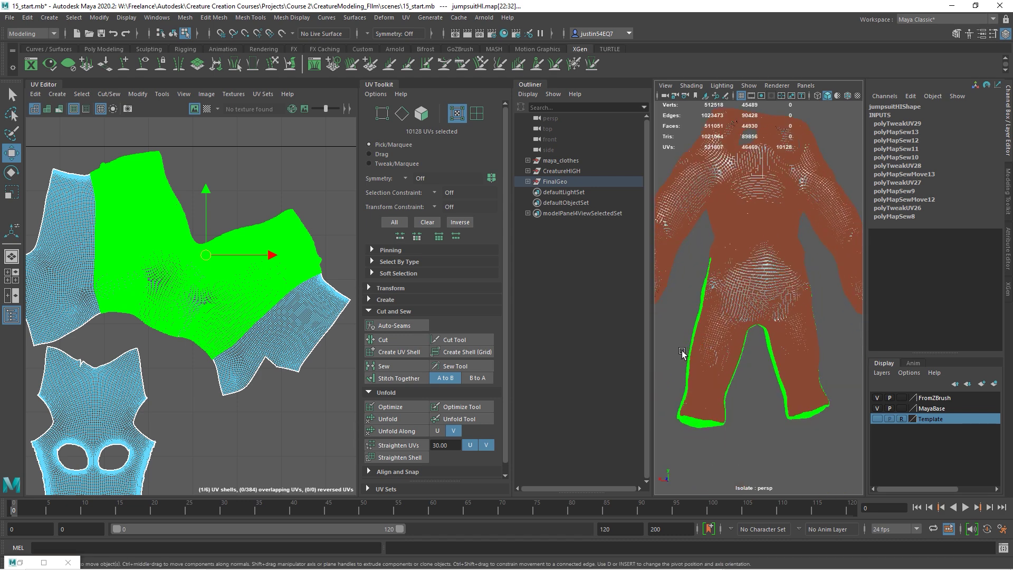
{"action": "middle_click_drag", "start_coordinate": [262, 348], "coordinate": [280, 318], "text": "alt"}
{"action": "right_click_drag", "start_coordinate": [279, 320], "coordinate": [324, 348], "text": "alt"}
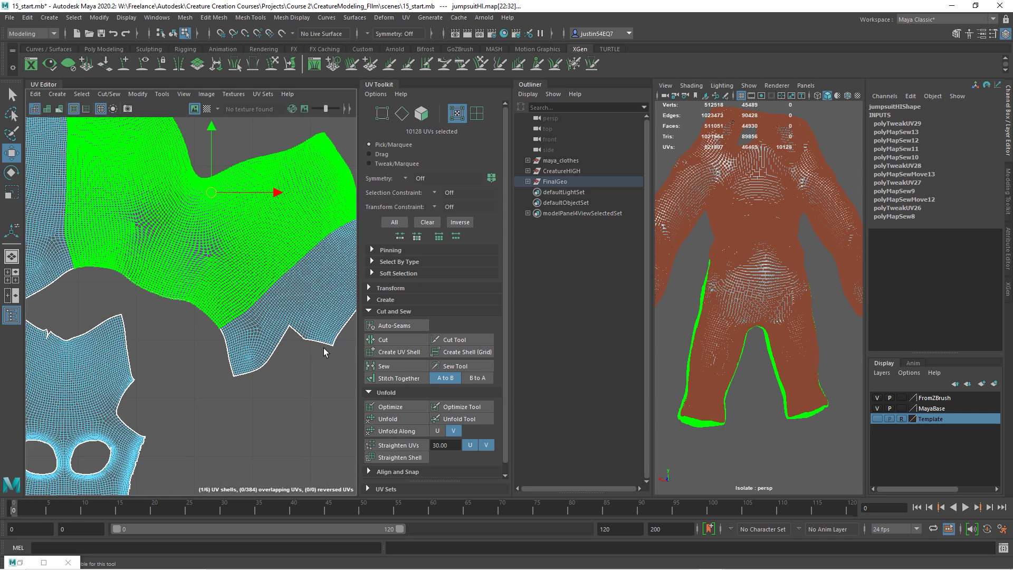
Step: Select edges around the leg shells' notched corners and check where they lie on the jumpsuit's pelvis
{"action": "left_click_drag", "start_coordinate": [274, 366], "coordinate": [263, 379]}
{"action": "right_click_drag", "start_coordinate": [289, 339], "coordinate": [291, 312]}
{"action": "left_click_drag", "start_coordinate": [324, 319], "coordinate": [315, 346]}
{"action": "left_click_drag", "start_coordinate": [262, 380], "coordinate": [257, 381]}
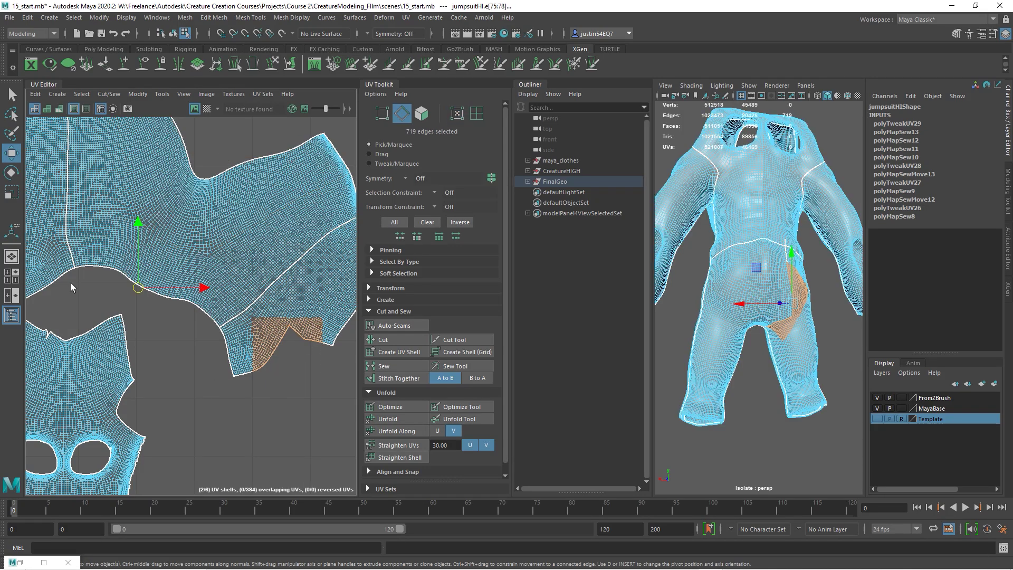
{"action": "middle_click_drag", "start_coordinate": [71, 282], "coordinate": [190, 318], "text": "alt"}
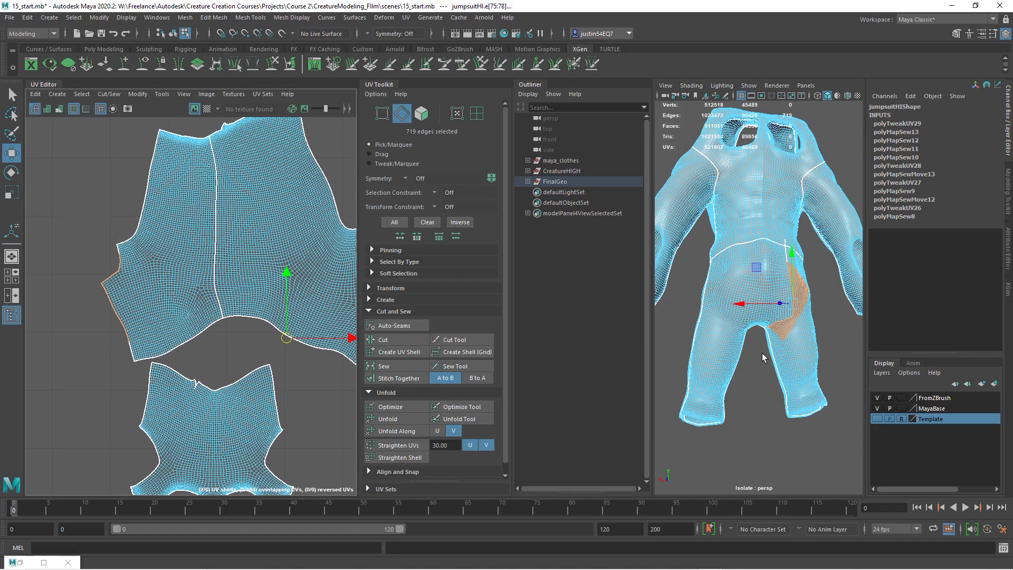
{"action": "left_click_drag", "start_coordinate": [733, 348], "coordinate": [790, 274], "text": "alt"}
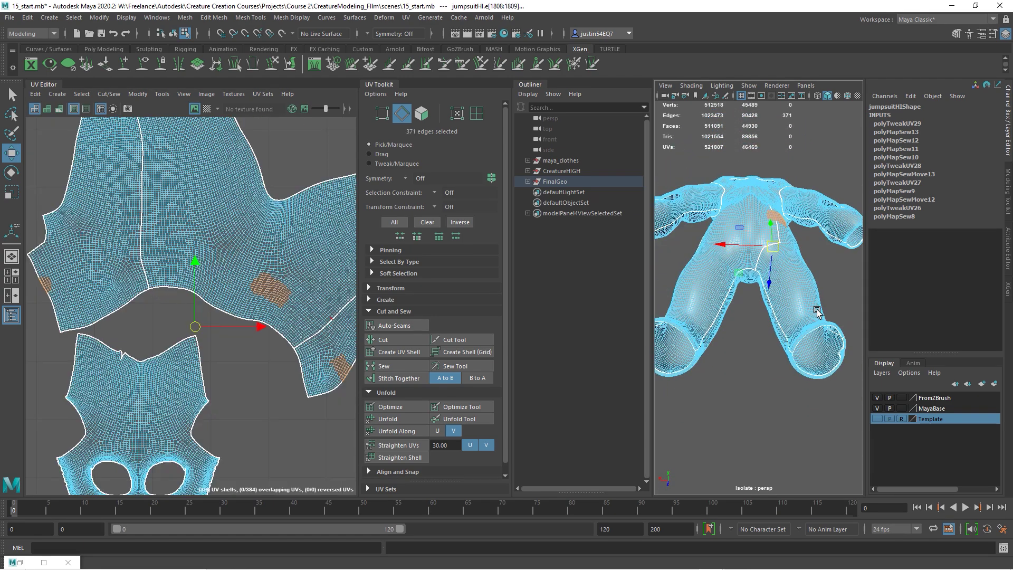
{"action": "scroll", "coordinate": [811, 319], "scroll_direction": "up", "scroll_amount": 8}
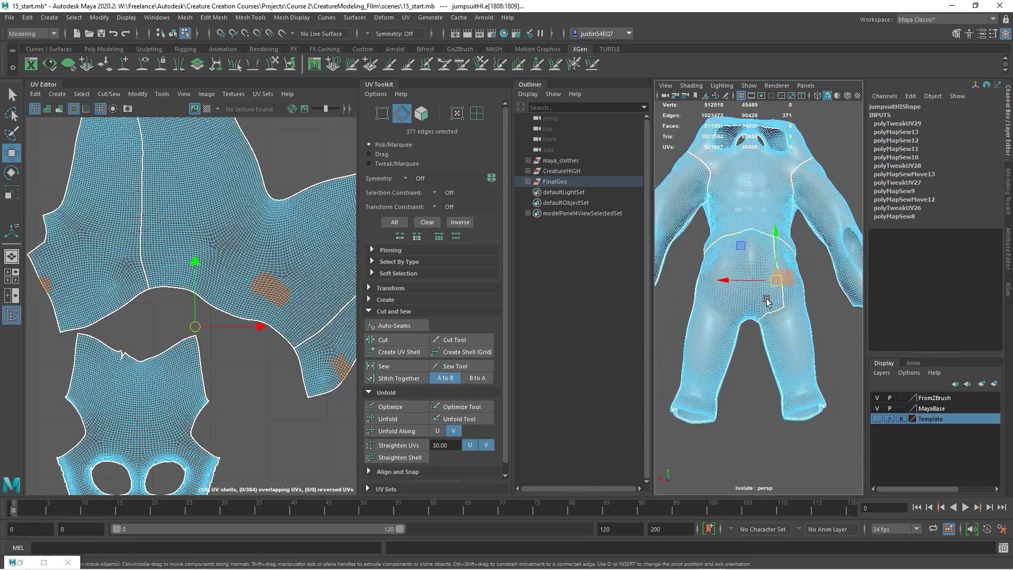
Step: Select the pelvis's vertical centre edge loop, keep only its portion in the leg shell, and cut along it
{"action": "scroll", "coordinate": [735, 295], "scroll_direction": "up", "scroll_amount": 2}
{"action": "double_click", "coordinate": [726, 293]}
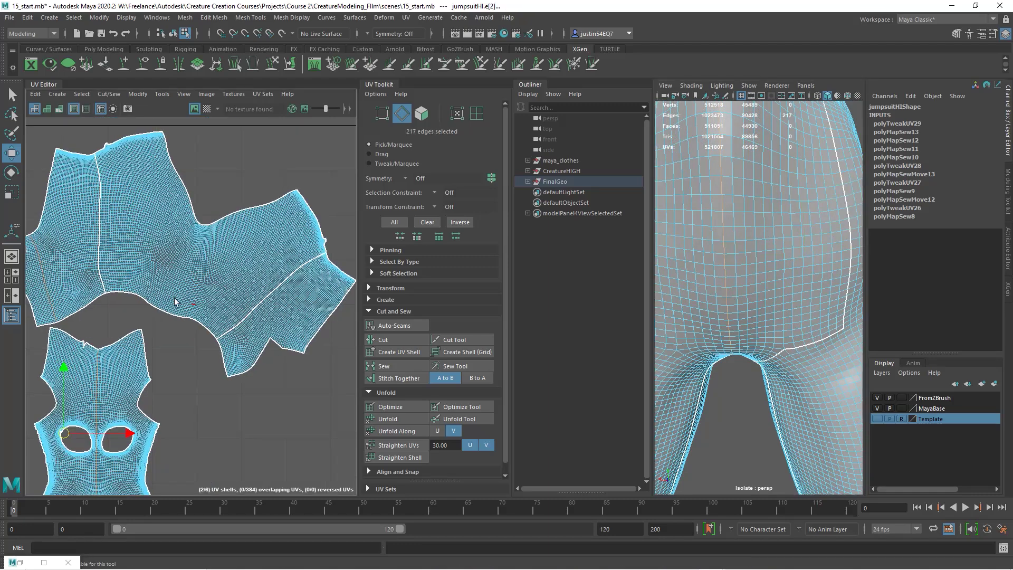
{"action": "middle_click_drag", "start_coordinate": [178, 301], "coordinate": [243, 292], "text": "alt"}
{"action": "right_click_drag", "start_coordinate": [71, 259], "coordinate": [113, 241], "text": "alt"}
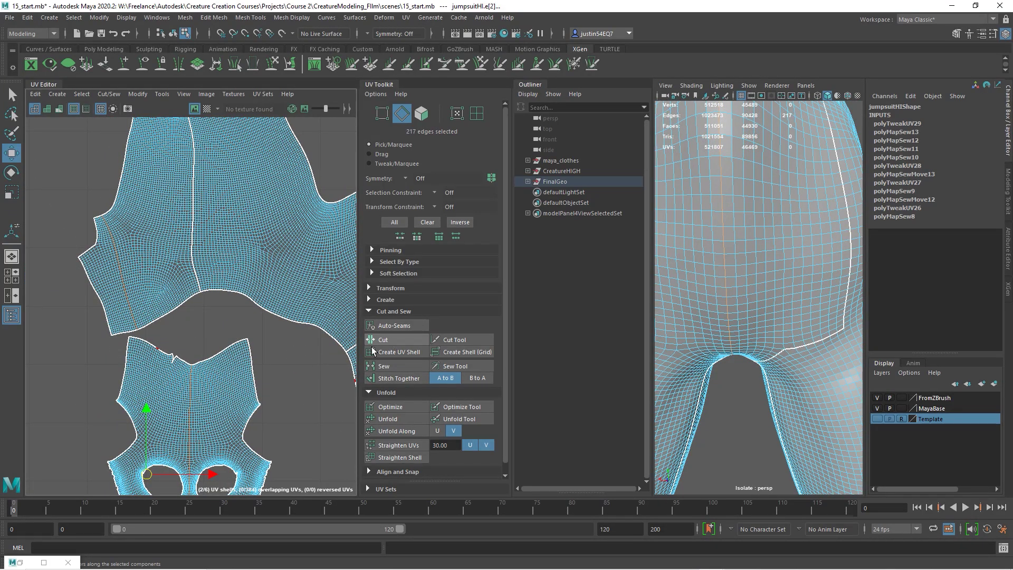
{"action": "middle_click_drag", "start_coordinate": [231, 422], "coordinate": [230, 247], "text": "alt"}
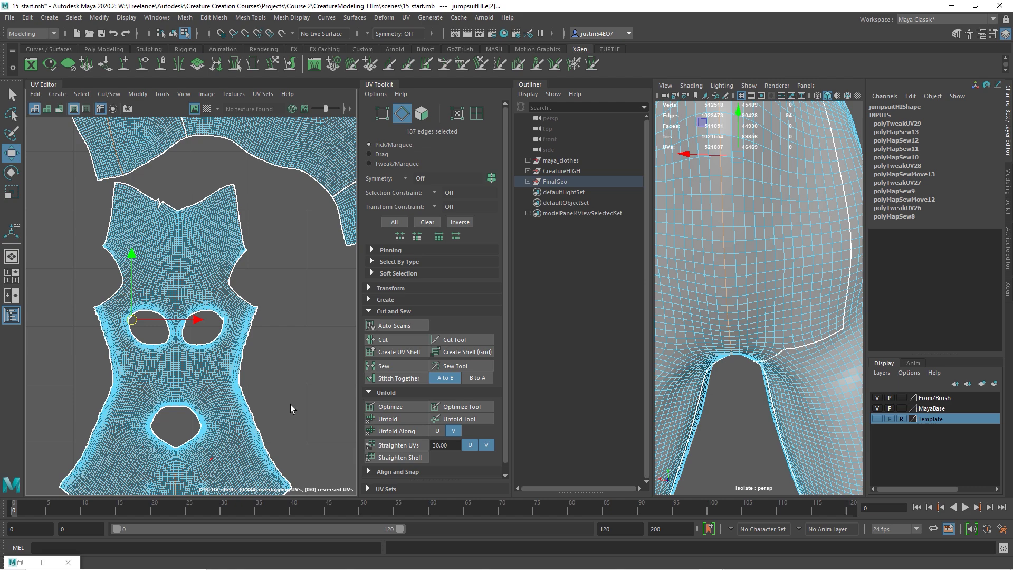
{"action": "right_click_drag", "start_coordinate": [290, 404], "coordinate": [129, 366], "text": "alt"}
{"action": "middle_click_drag", "start_coordinate": [128, 366], "coordinate": [70, 226], "text": "alt"}
{"action": "left_click_drag", "start_coordinate": [113, 380], "coordinate": [248, 287], "text": "ctrl"}
{"action": "middle_click_drag", "start_coordinate": [248, 250], "coordinate": [259, 420], "text": "alt"}
{"action": "right_click_drag", "start_coordinate": [259, 420], "coordinate": [363, 417], "text": "alt"}
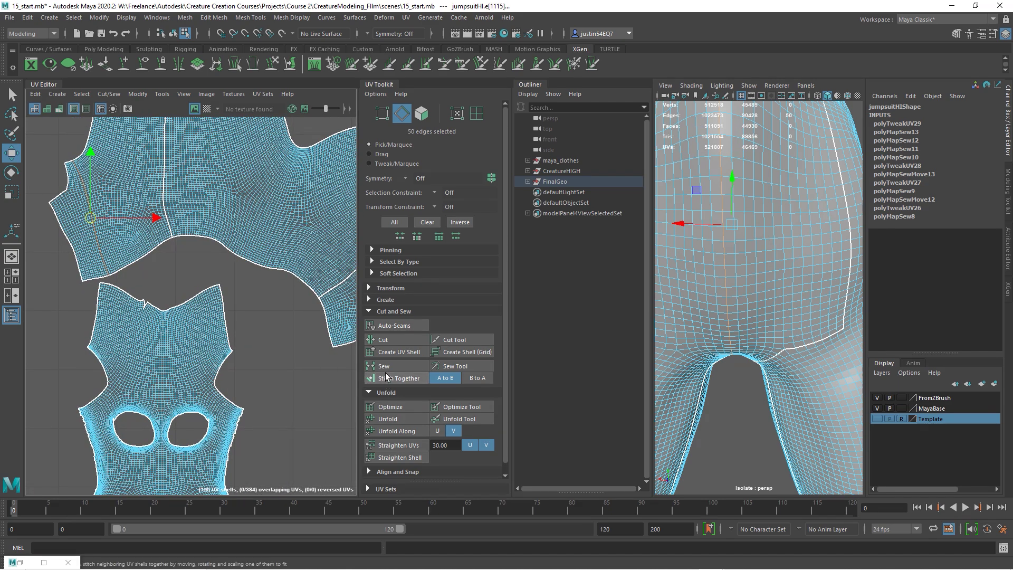
{"action": "left_click", "coordinate": [390, 341]}
Step: Move the newly cut pelvis strip away from its leg shell and stitch it to the opposite leg shell's notched edge
{"action": "middle_click_drag", "start_coordinate": [154, 278], "coordinate": [165, 334], "text": "alt"}
{"action": "right_click_drag", "start_coordinate": [78, 269], "coordinate": [70, 233]}
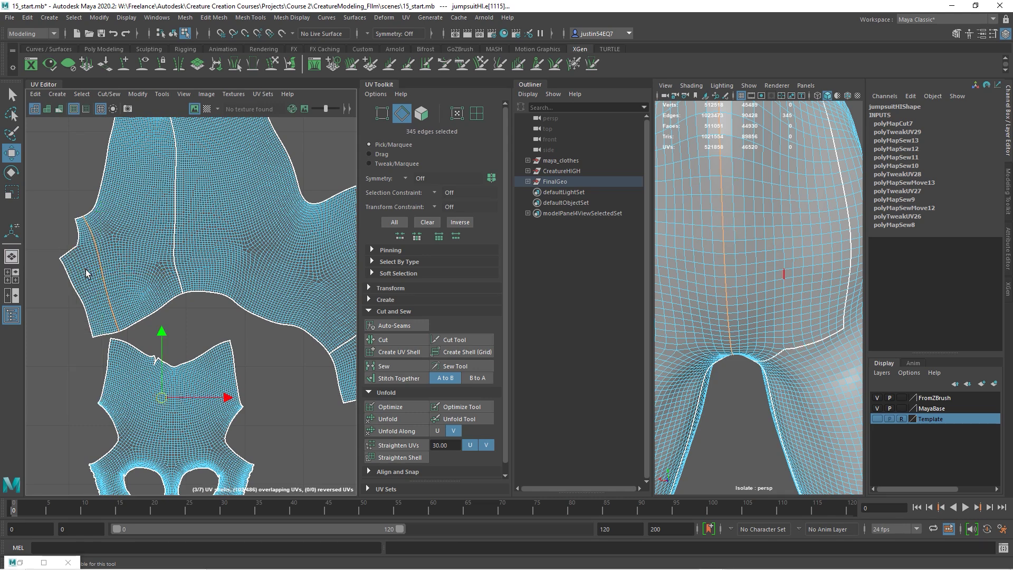
{"action": "left_click_drag", "start_coordinate": [86, 269], "coordinate": [62, 309]}
{"action": "middle_click_drag", "start_coordinate": [203, 347], "coordinate": [71, 340], "text": "alt"}
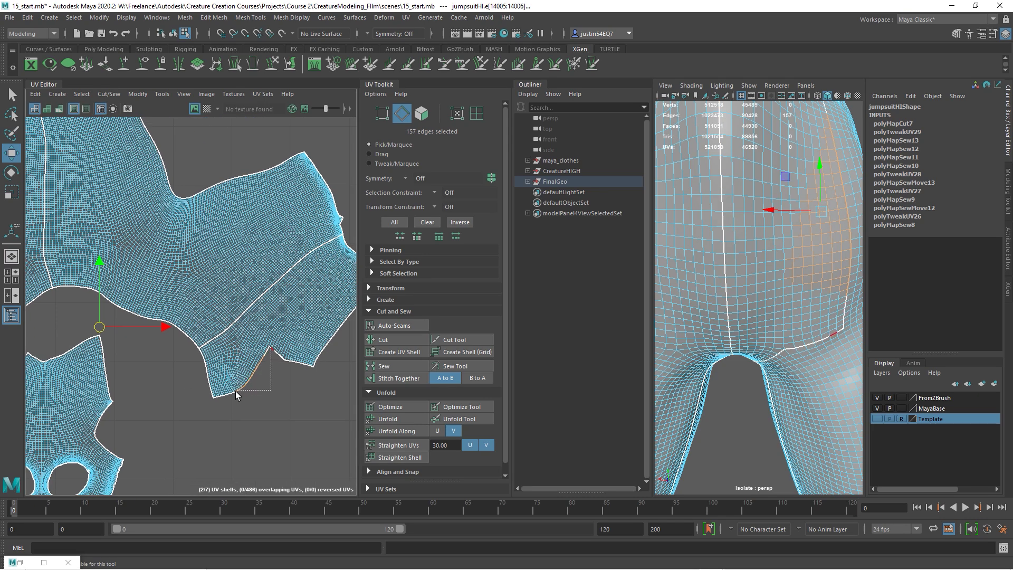
{"action": "left_click_drag", "start_coordinate": [235, 391], "coordinate": [213, 403]}
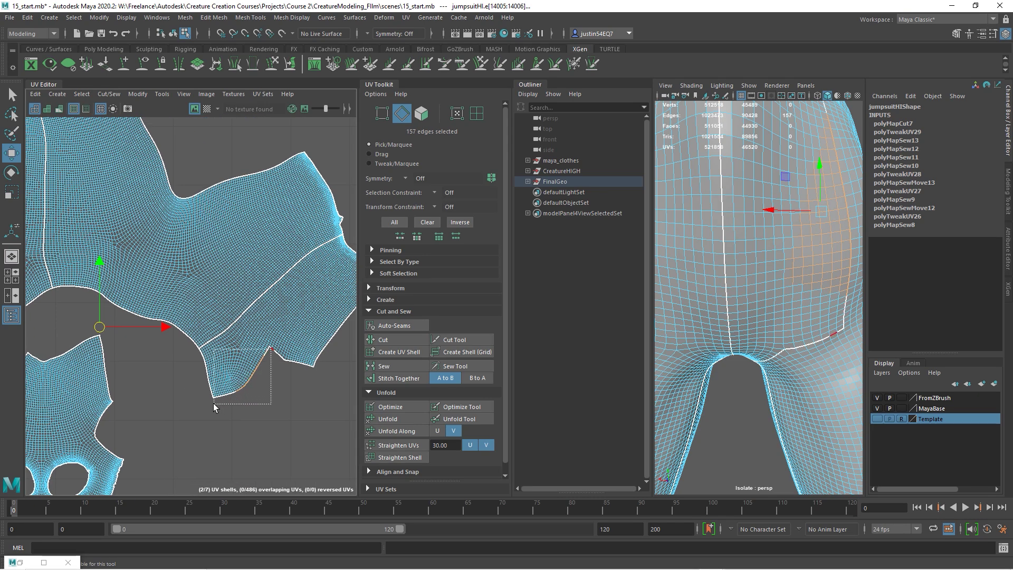
{"action": "left_click", "coordinate": [413, 378]}
Step: Sew the open slit and the overlapping corner flap where the pelvis strip joins the leg shell
{"action": "scroll", "coordinate": [286, 400], "scroll_direction": "up", "scroll_amount": 5}
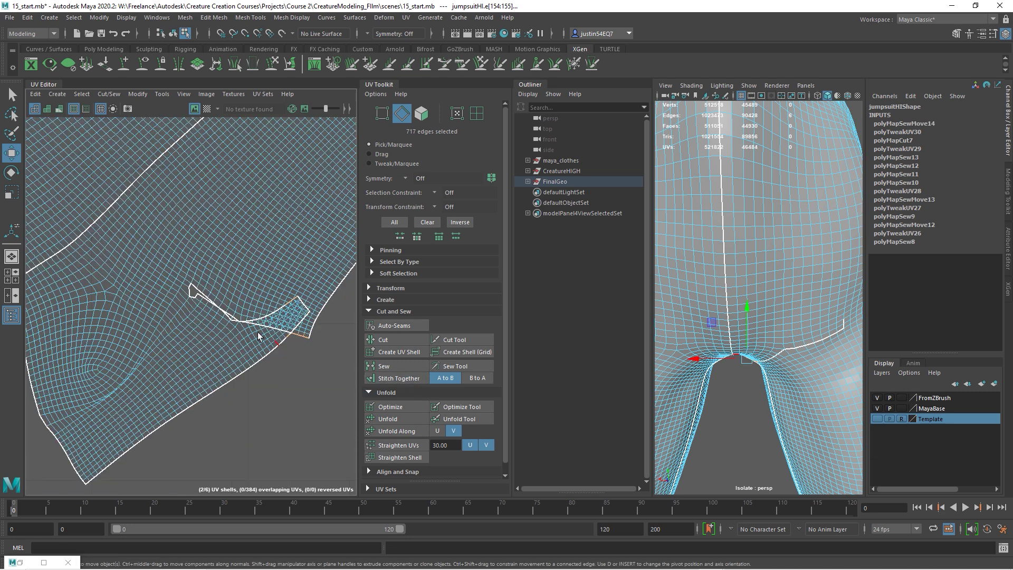
{"action": "left_click_drag", "start_coordinate": [177, 278], "coordinate": [261, 339]}
{"action": "left_click", "coordinate": [399, 367]}
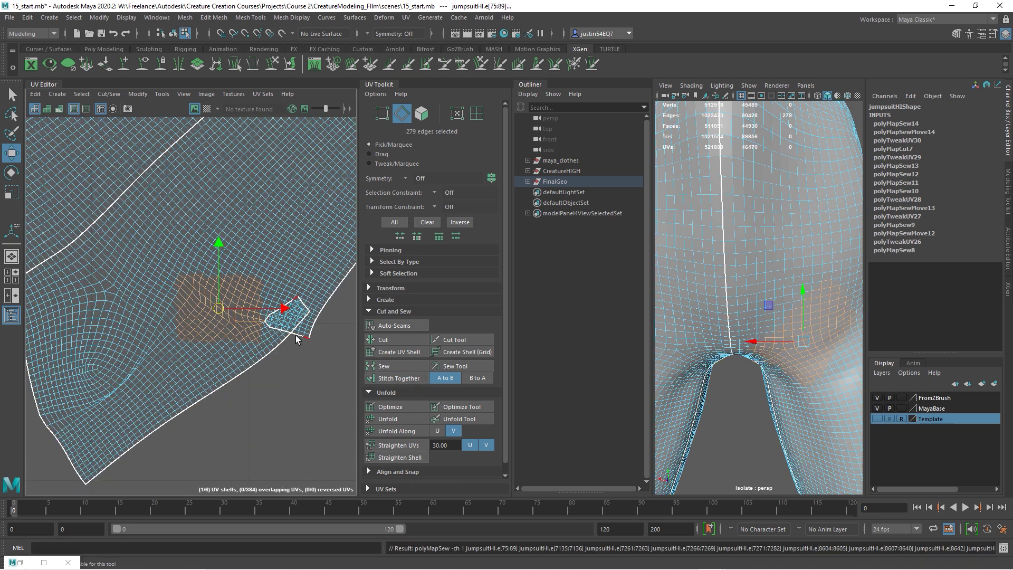
{"action": "left_click_drag", "start_coordinate": [255, 280], "coordinate": [290, 317]}
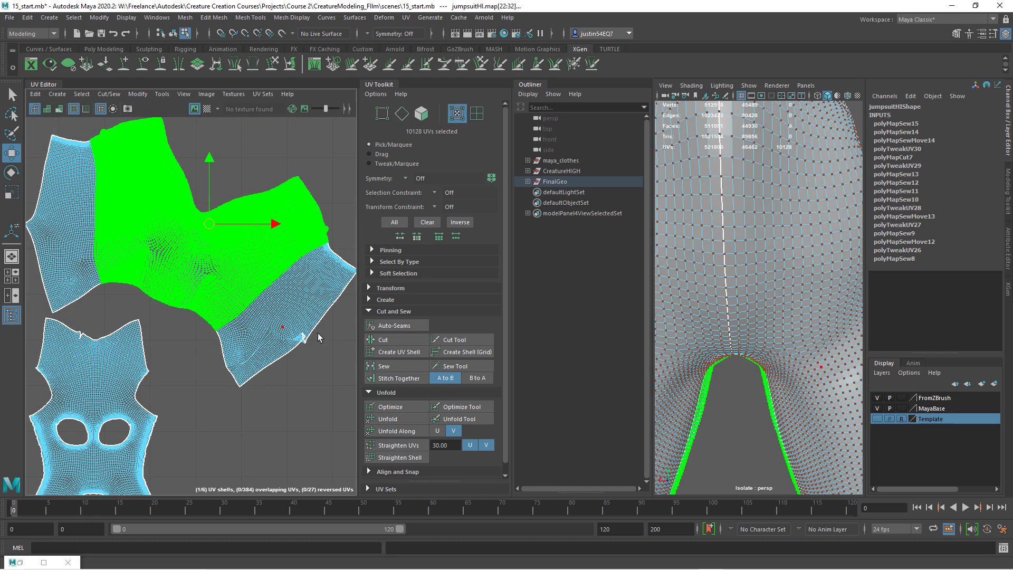
Step: Unfold the middle leg shell and the two smaller leg shells on either side of it
{"action": "left_click", "coordinate": [387, 419]}
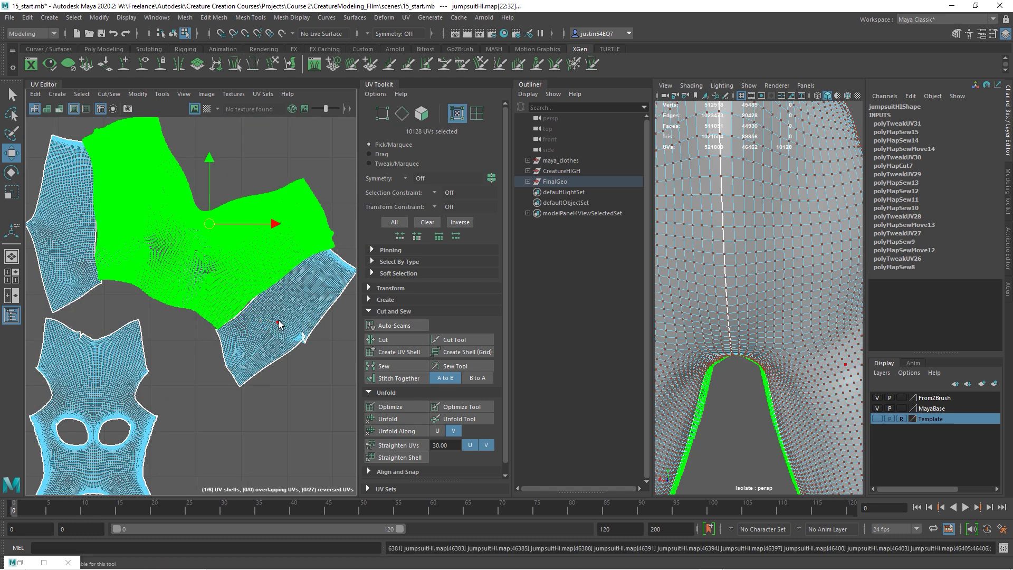
{"action": "double_click", "coordinate": [278, 324]}
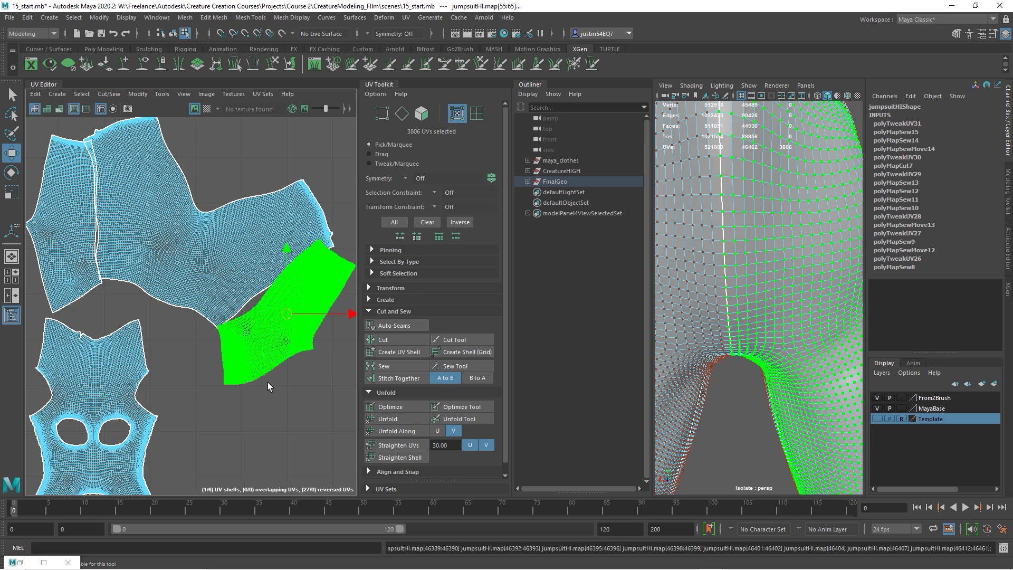
{"action": "left_click", "coordinate": [388, 418]}
{"action": "double_click", "coordinate": [61, 248]}
{"action": "left_click", "coordinate": [387, 418]}
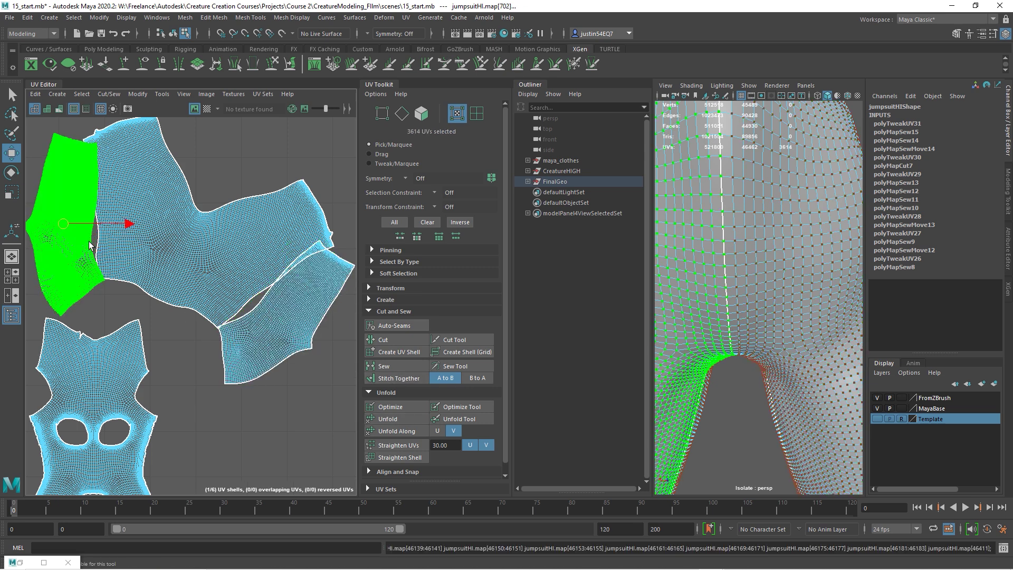
Step: Move the two smaller leg shells outward, clear of the middle leg shell
{"action": "left_click_drag", "start_coordinate": [62, 223], "coordinate": [29, 222]}
{"action": "double_click", "coordinate": [289, 314]}
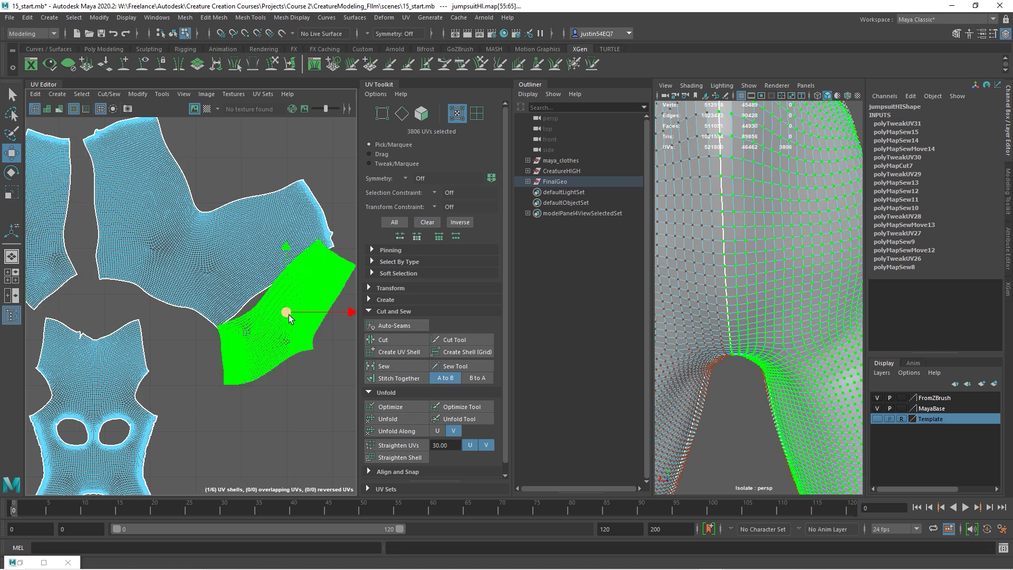
{"action": "left_click_drag", "start_coordinate": [289, 314], "coordinate": [311, 340]}
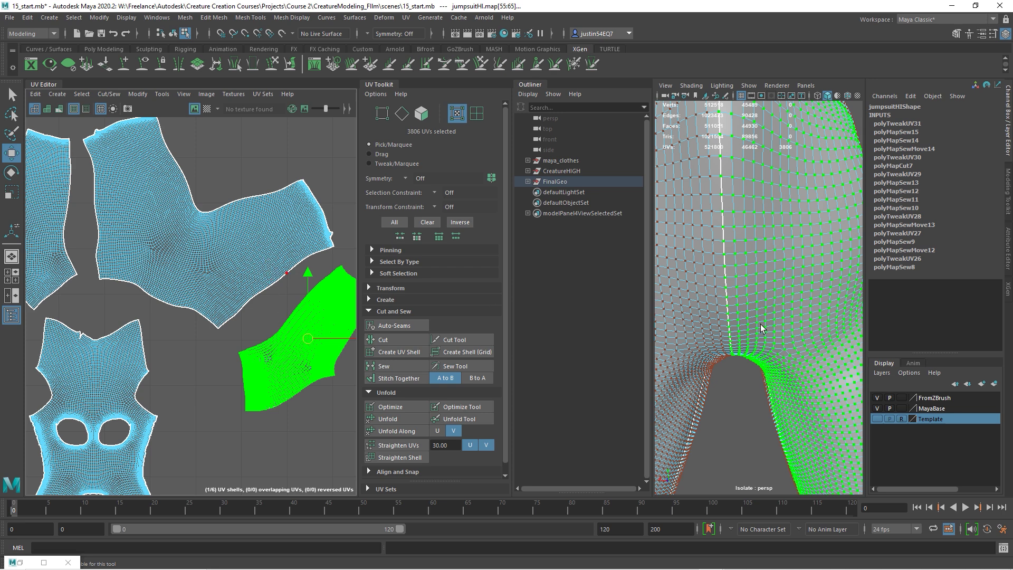
Step: Select the facing edges between the middle leg shell and its two side shells and stitch them together
{"action": "scroll", "coordinate": [761, 324], "scroll_direction": "down", "scroll_amount": 10}
{"action": "left_click_drag", "start_coordinate": [789, 328], "coordinate": [716, 325], "text": "alt"}
{"action": "scroll", "coordinate": [686, 329], "scroll_direction": "up", "scroll_amount": 2}
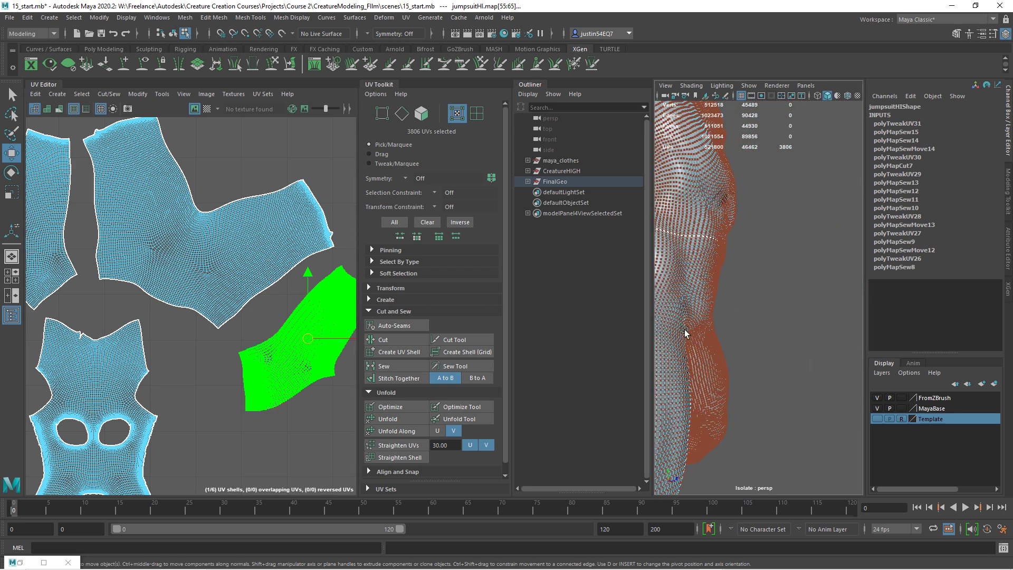
{"action": "scroll", "coordinate": [266, 257], "scroll_direction": "up", "scroll_amount": 3}
{"action": "right_click_drag", "start_coordinate": [270, 230], "coordinate": [295, 260]}
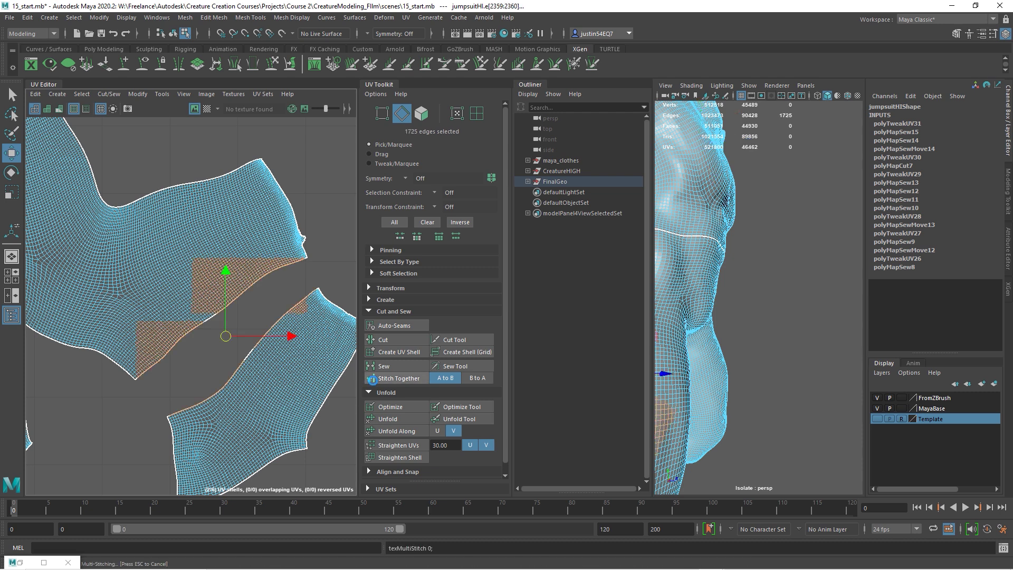
{"action": "left_click", "coordinate": [399, 378]}
{"action": "middle_click_drag", "start_coordinate": [105, 280], "coordinate": [365, 393], "text": "alt"}
{"action": "left_click_drag", "start_coordinate": [190, 216], "coordinate": [238, 418]}
{"action": "left_click", "coordinate": [398, 378]}
Step: Select the combined leg shell and unfold its UVs
{"action": "middle_click_drag", "start_coordinate": [296, 357], "coordinate": [175, 295], "text": "alt"}
{"action": "right_click_drag", "start_coordinate": [175, 296], "coordinate": [151, 290], "text": "alt"}
{"action": "double_click", "coordinate": [150, 290]}
{"action": "left_click", "coordinate": [388, 419]}
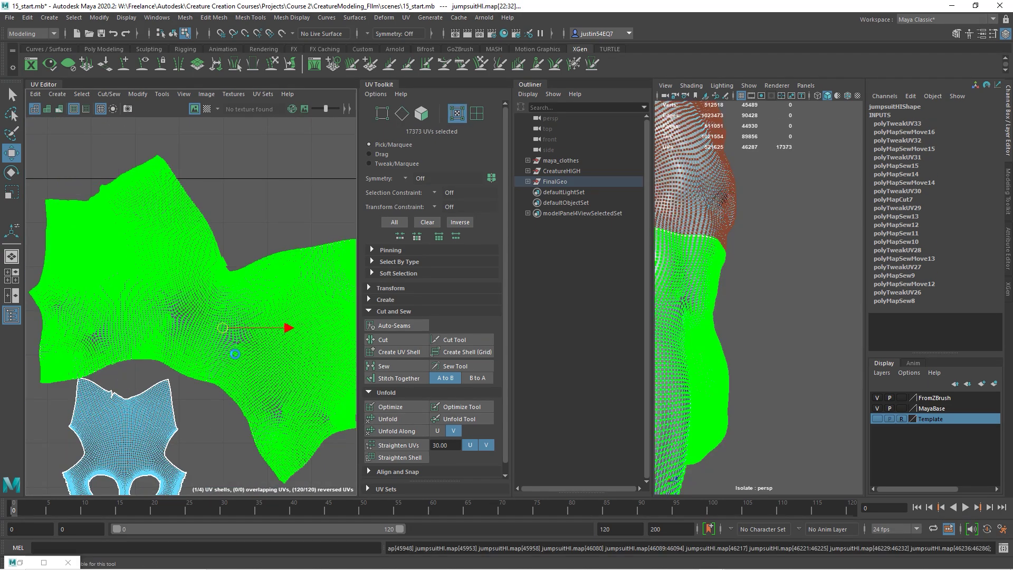
Step: Scale down the combined leg shell and display the checker texture on the jumpsuit
{"action": "scroll", "coordinate": [259, 347], "scroll_direction": "down", "scroll_amount": 2}
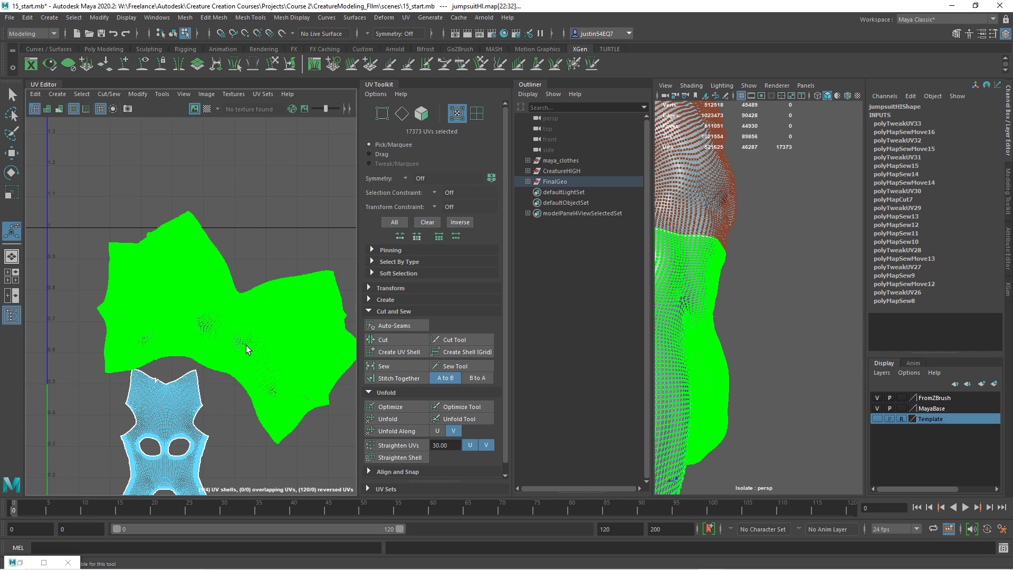
{"action": "key", "text": "r"}
{"action": "left_click_drag", "start_coordinate": [239, 338], "coordinate": [219, 336]}
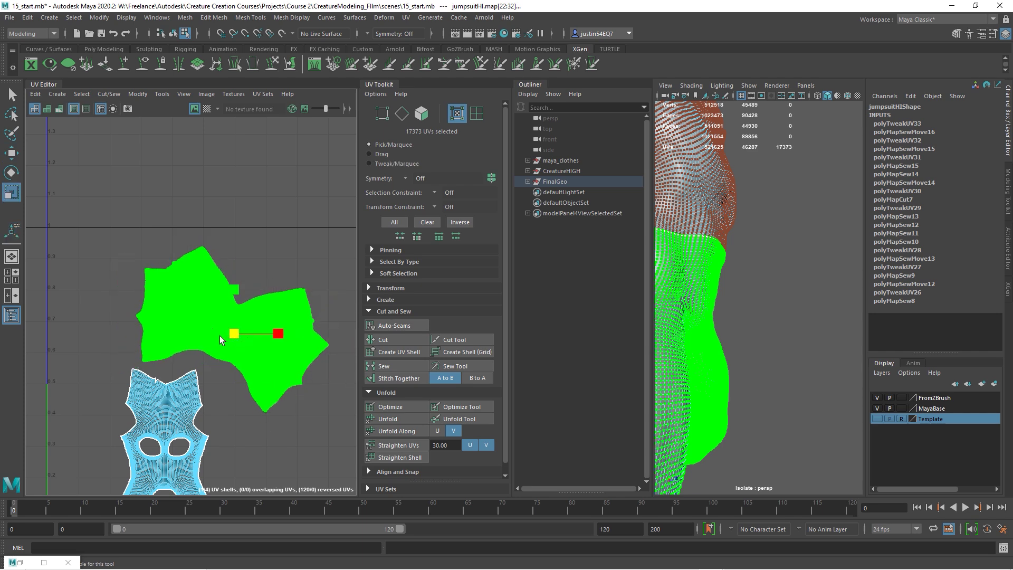
{"action": "left_click_drag", "start_coordinate": [760, 368], "coordinate": [726, 362], "text": "alt"}
{"action": "middle_click_drag", "start_coordinate": [778, 277], "coordinate": [791, 353], "text": "alt"}
{"action": "left_click_drag", "start_coordinate": [791, 355], "coordinate": [809, 380], "text": "alt"}
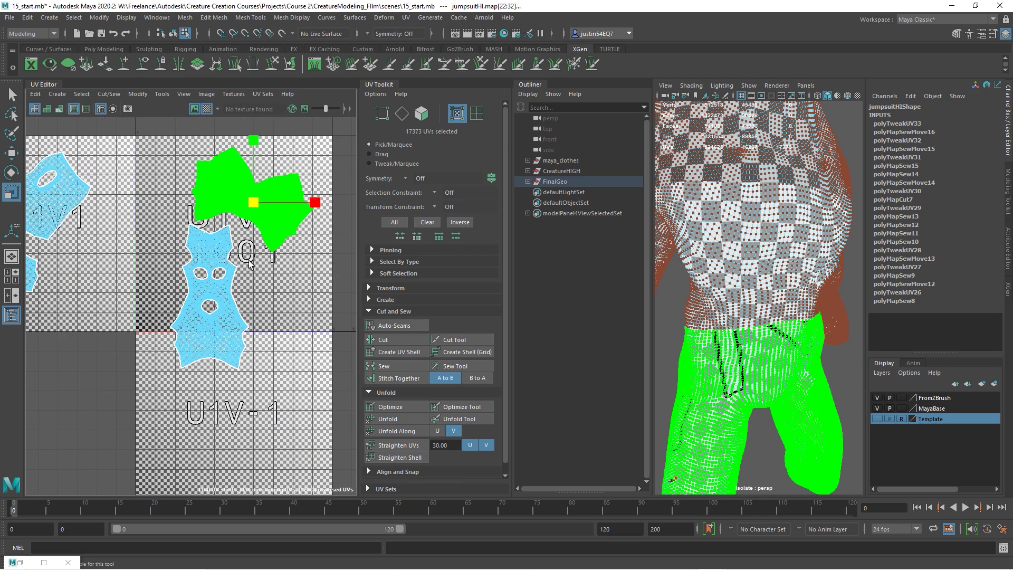
Step: Select the two sleeve shells and move them closer to the torso shell
{"action": "middle_click_drag", "start_coordinate": [249, 264], "coordinate": [226, 310], "text": "alt"}
{"action": "right_click_drag", "start_coordinate": [227, 310], "coordinate": [174, 296], "text": "alt"}
{"action": "middle_click_drag", "start_coordinate": [174, 296], "coordinate": [222, 308], "text": "alt"}
{"action": "left_click_drag", "start_coordinate": [172, 213], "coordinate": [53, 368]}
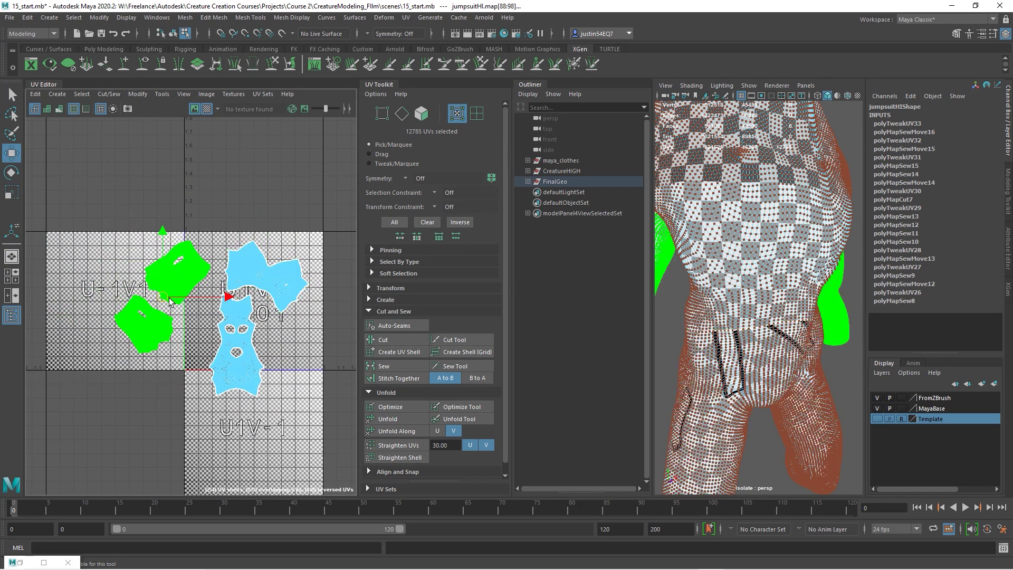
{"action": "left_click_drag", "start_coordinate": [765, 316], "coordinate": [714, 363], "text": "alt"}
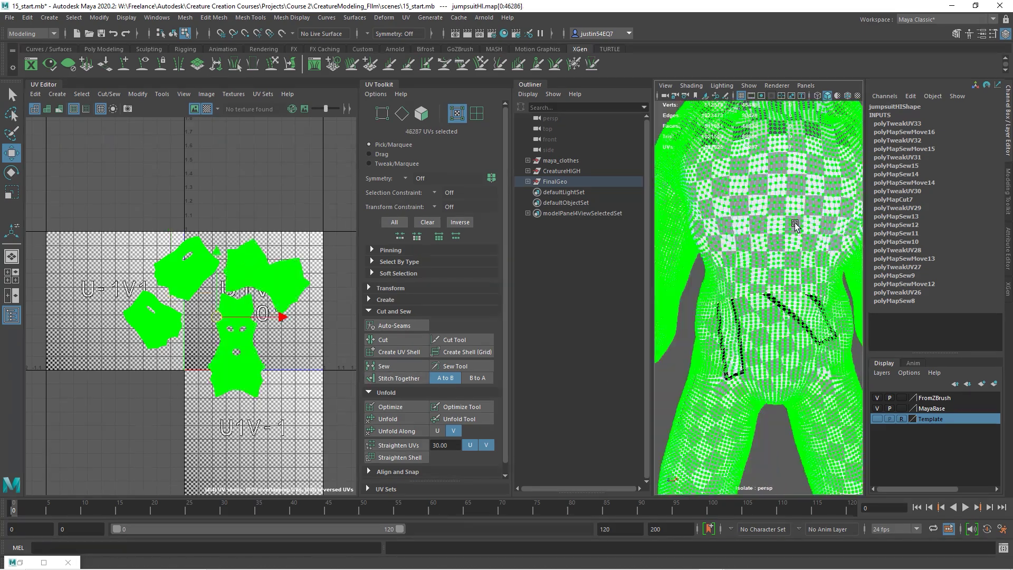
Step: Run the automatic Layout on all of the jumpsuit's UV shells
{"action": "left_click_drag", "start_coordinate": [796, 225], "coordinate": [812, 343], "text": "alt"}
{"action": "right_click_drag", "start_coordinate": [253, 364], "coordinate": [228, 375], "text": "alt"}
{"action": "middle_click_drag", "start_coordinate": [257, 348], "coordinate": [220, 360], "text": "alt"}
{"action": "scroll", "coordinate": [220, 359], "scroll_direction": "up", "scroll_amount": 5}
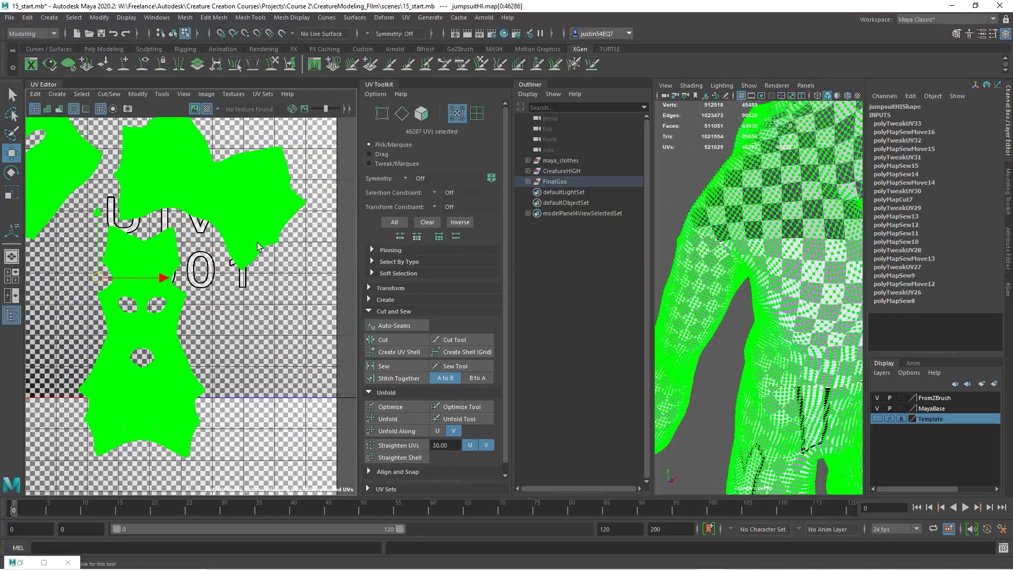
{"action": "scroll", "coordinate": [432, 458], "scroll_direction": "down", "scroll_amount": 1}
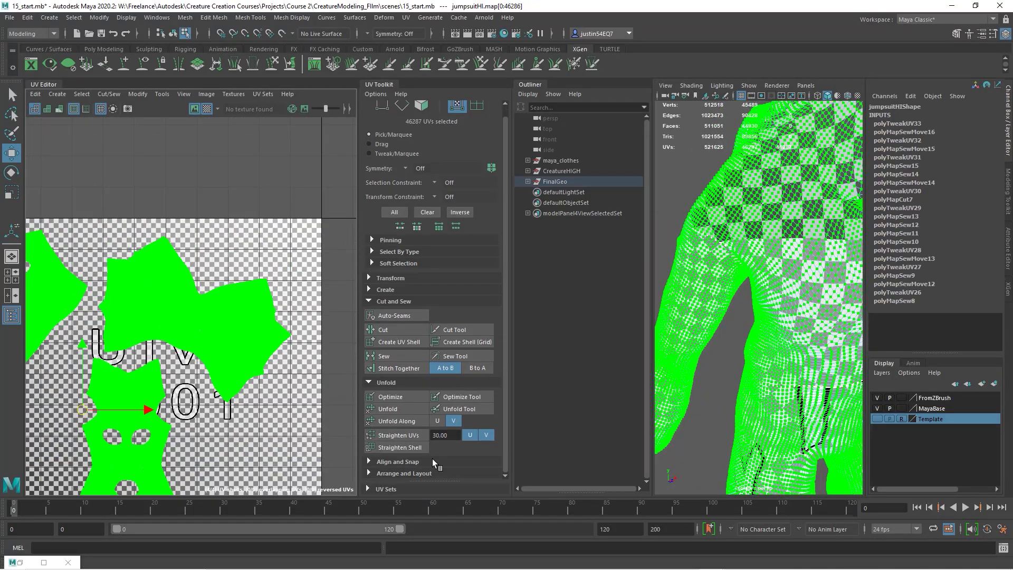
{"action": "left_click", "coordinate": [396, 473]}
{"action": "scroll", "coordinate": [458, 426], "scroll_direction": "down", "scroll_amount": 3}
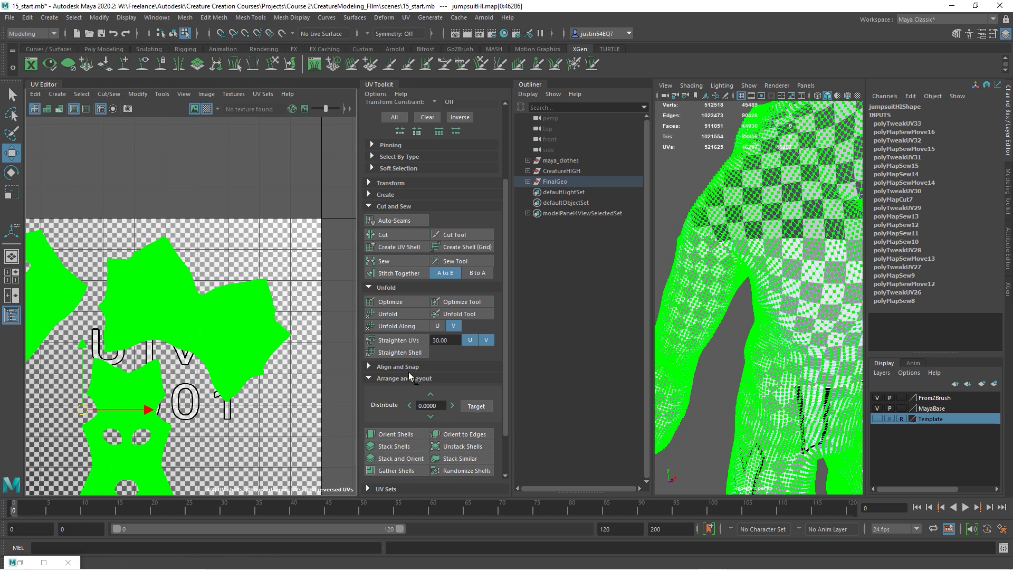
{"action": "scroll", "coordinate": [480, 414], "scroll_direction": "down", "scroll_amount": 2}
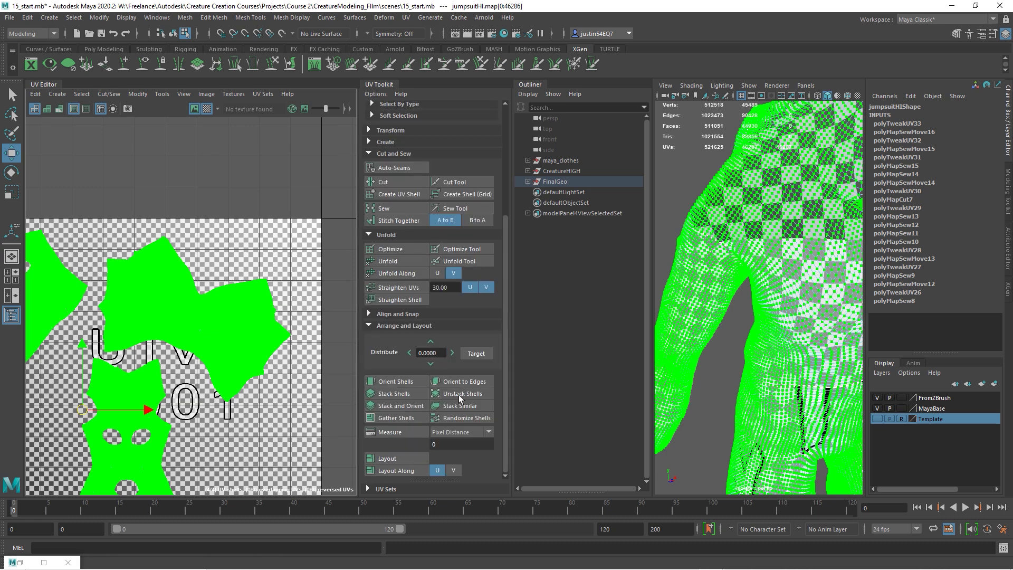
{"action": "left_click", "coordinate": [388, 457]}
Step: Sew the small stray cut inside the combined leg shell
{"action": "scroll", "coordinate": [182, 312], "scroll_direction": "up", "scroll_amount": 5}
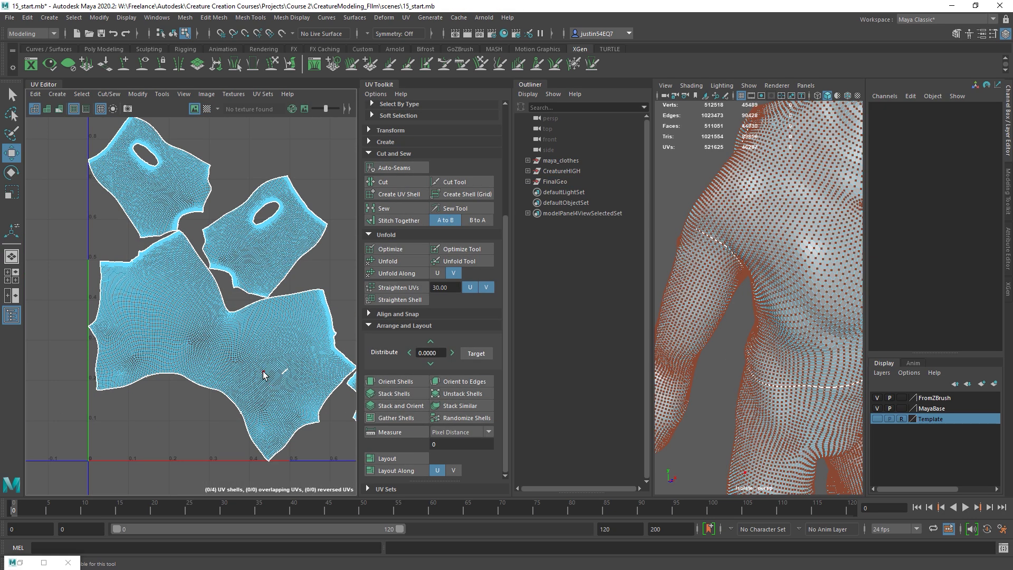
{"action": "left_click", "coordinate": [293, 351]}
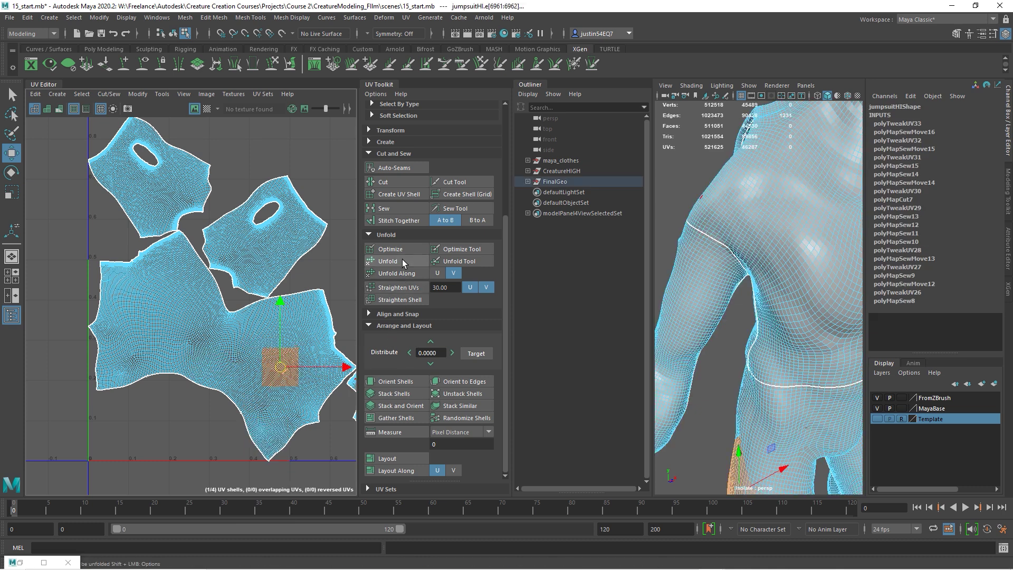
{"action": "left_click", "coordinate": [395, 208]}
{"action": "left_click", "coordinate": [317, 253]}
{"action": "middle_click_drag", "start_coordinate": [246, 320], "coordinate": [105, 298], "text": "alt"}
Step: Select all four jumpsuit UV shells and scale them up slightly together
{"action": "scroll", "coordinate": [198, 307], "scroll_direction": "down", "scroll_amount": 5}
{"action": "key", "text": "F12"}
{"action": "left_click_drag", "start_coordinate": [54, 210], "coordinate": [394, 518]}
{"action": "key", "text": "r"}
{"action": "left_click_drag", "start_coordinate": [208, 339], "coordinate": [184, 315]}
Step: Move the two sleeve shells up and out of the way above the torso shell
{"action": "key", "text": "w"}
{"action": "left_click", "coordinate": [158, 281]}
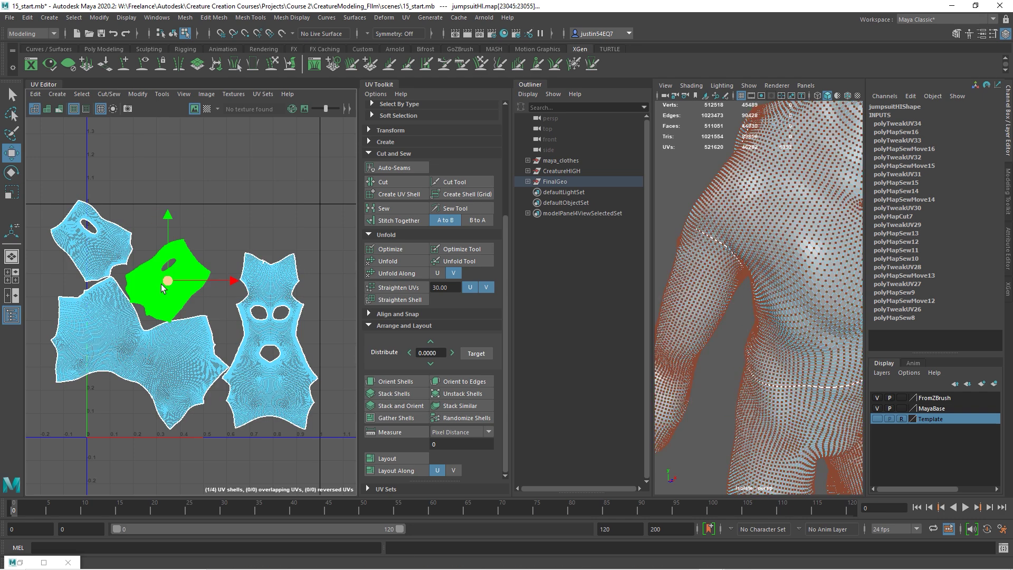
{"action": "left_click_drag", "start_coordinate": [168, 281], "coordinate": [270, 187]}
{"action": "left_click", "coordinate": [112, 230]}
{"action": "left_click_drag", "start_coordinate": [91, 240], "coordinate": [191, 156]}
Step: Rotate the combined leg shell upright and place it beside the torso shell
{"action": "left_click", "coordinate": [195, 334]}
{"action": "key", "text": "e"}
{"action": "left_click_drag", "start_coordinate": [199, 330], "coordinate": [186, 407]}
{"action": "key", "text": "w"}
{"action": "mouse_move", "coordinate": [141, 349]}
{"action": "left_mouse_down"}
{"action": "mouse_move", "coordinate": [155, 307]}
{"action": "mouse_move", "coordinate": [155, 347]}
{"action": "left_mouse_up"}
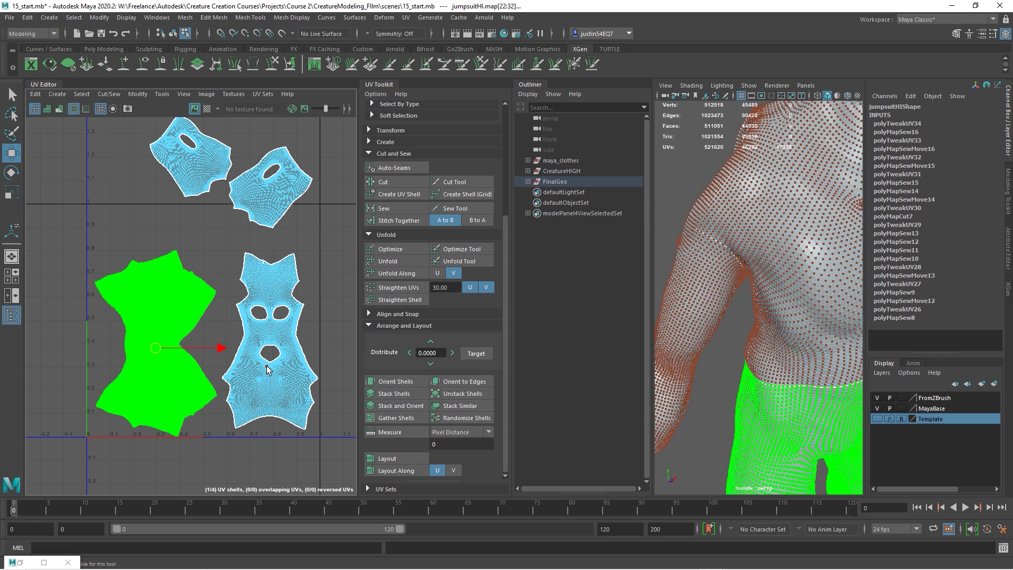
Step: Move the nearer sleeve shell above the leg shell and rotate it to lie roughly horizontal
{"action": "left_click", "coordinate": [188, 169]}
{"action": "left_click_drag", "start_coordinate": [188, 170], "coordinate": [144, 214]}
{"action": "key", "text": "e"}
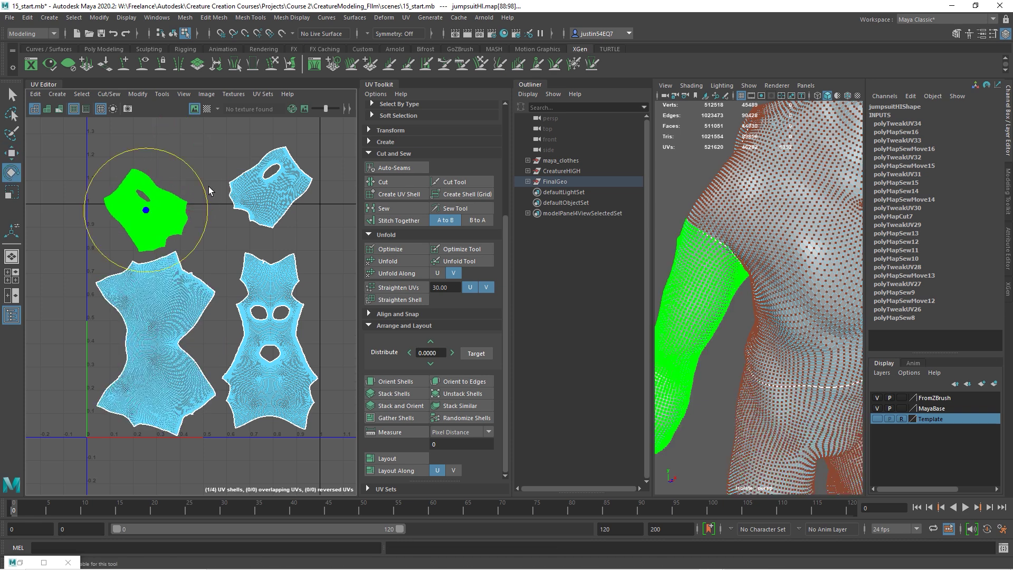
{"action": "left_click_drag", "start_coordinate": [204, 231], "coordinate": [146, 326]}
{"action": "key", "text": "w"}
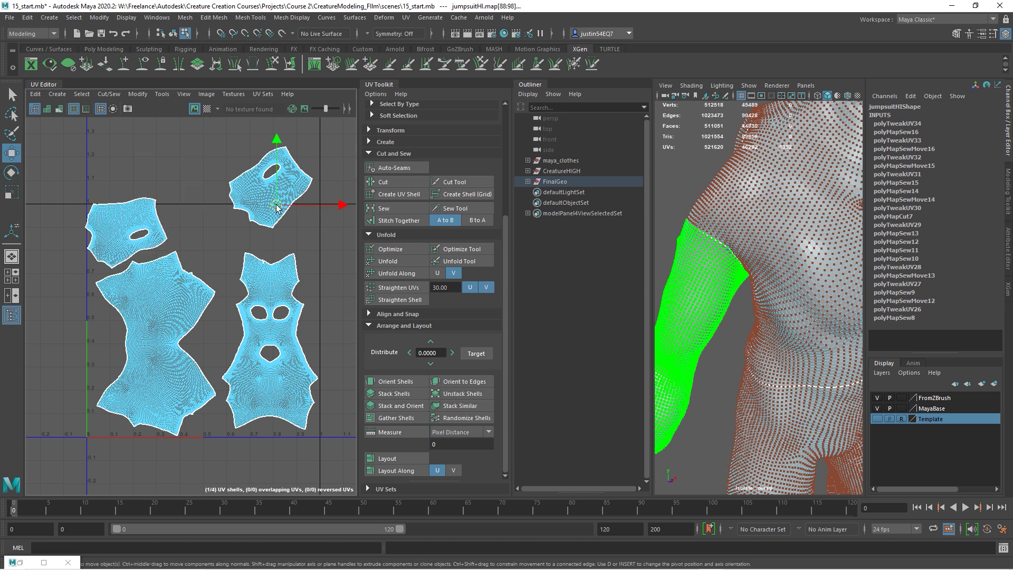
Step: Place the other sleeve shell in the gap above the torso shell and fit all four shells inside the 0–1 UV tile
{"action": "left_click", "coordinate": [273, 193]}
{"action": "left_click_drag", "start_coordinate": [272, 193], "coordinate": [222, 237]}
{"action": "left_click_drag", "start_coordinate": [57, 156], "coordinate": [350, 491]}
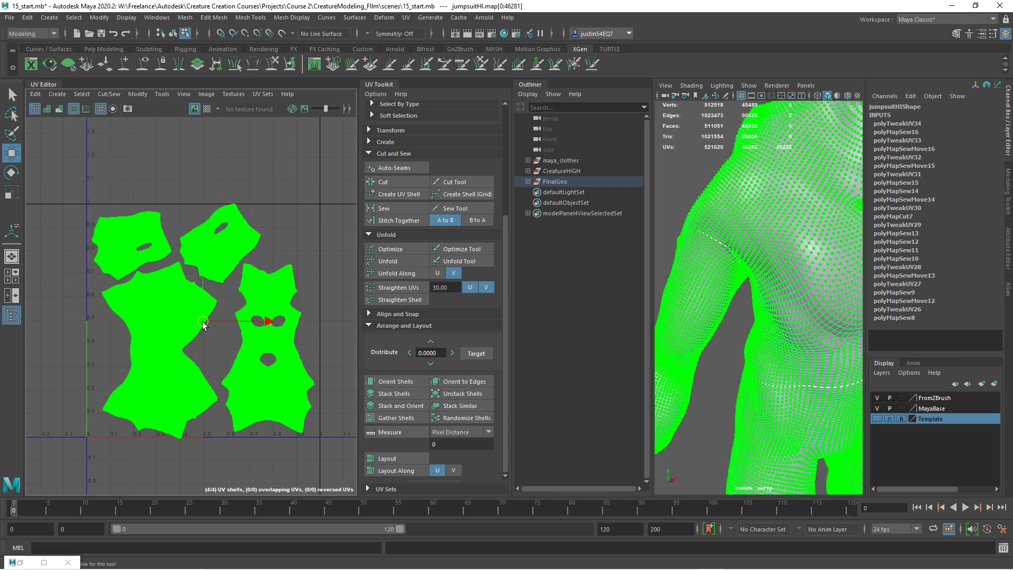
{"action": "scroll", "coordinate": [269, 244], "scroll_direction": "up", "scroll_amount": 5}
{"action": "left_click", "coordinate": [254, 249]}
{"action": "middle_click_drag", "start_coordinate": [254, 249], "coordinate": [288, 259], "text": "alt"}
{"action": "right_click_drag", "start_coordinate": [252, 306], "coordinate": [201, 294], "text": "alt"}
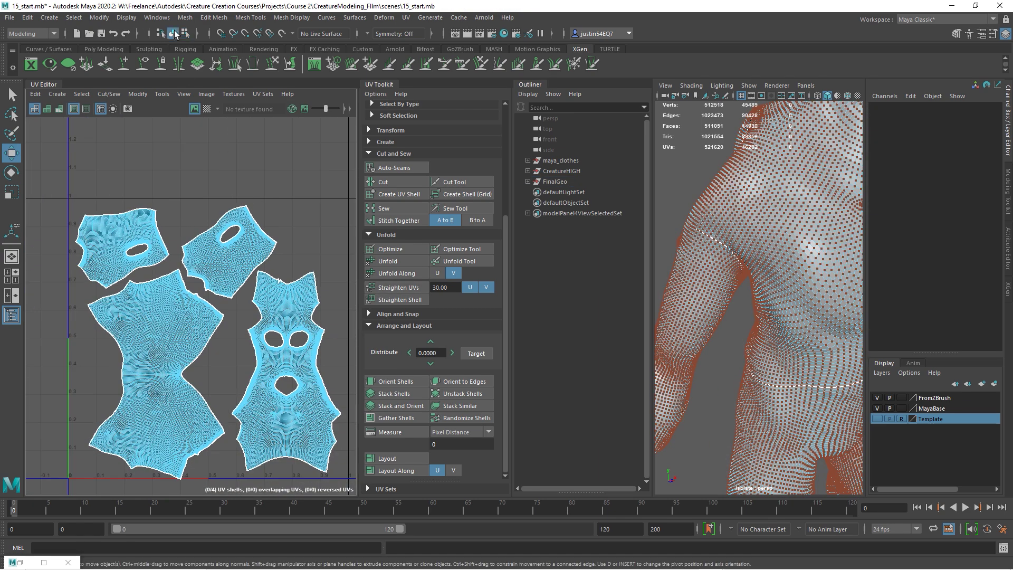
Step: Return to object selection and turn off the jumpsuit's isolation to show the whole creature
{"action": "left_click", "coordinate": [173, 34]}
{"action": "right_click_drag", "start_coordinate": [770, 317], "coordinate": [722, 311], "text": "alt"}
{"action": "right_click_drag", "start_coordinate": [251, 253], "coordinate": [219, 252], "text": "alt"}
{"action": "middle_click_drag", "start_coordinate": [220, 251], "coordinate": [215, 193], "text": "alt"}
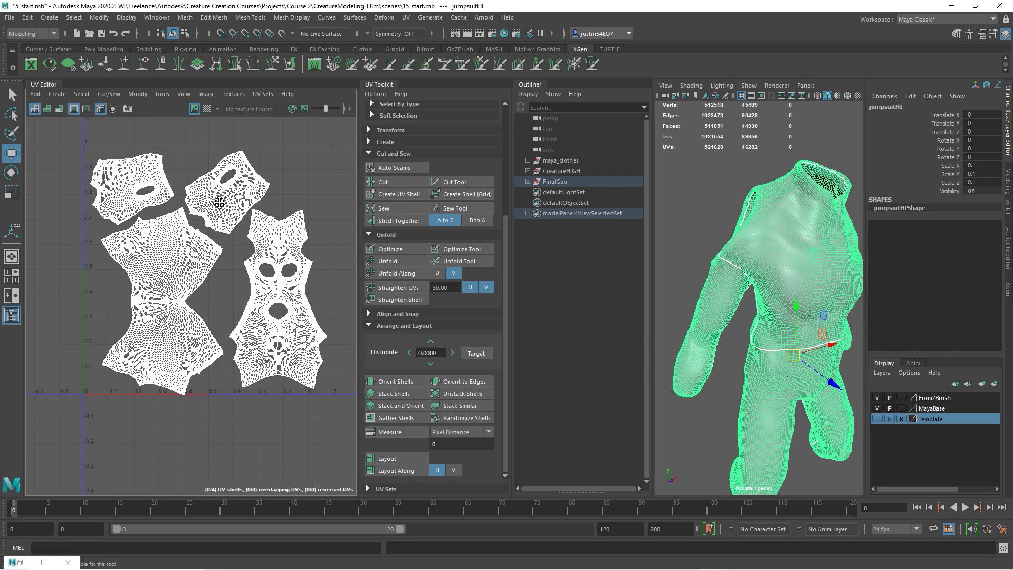
{"action": "left_click", "coordinate": [748, 85]}
{"action": "mouse_move", "coordinate": [786, 100]}
{"action": "left_click", "coordinate": [897, 107]}
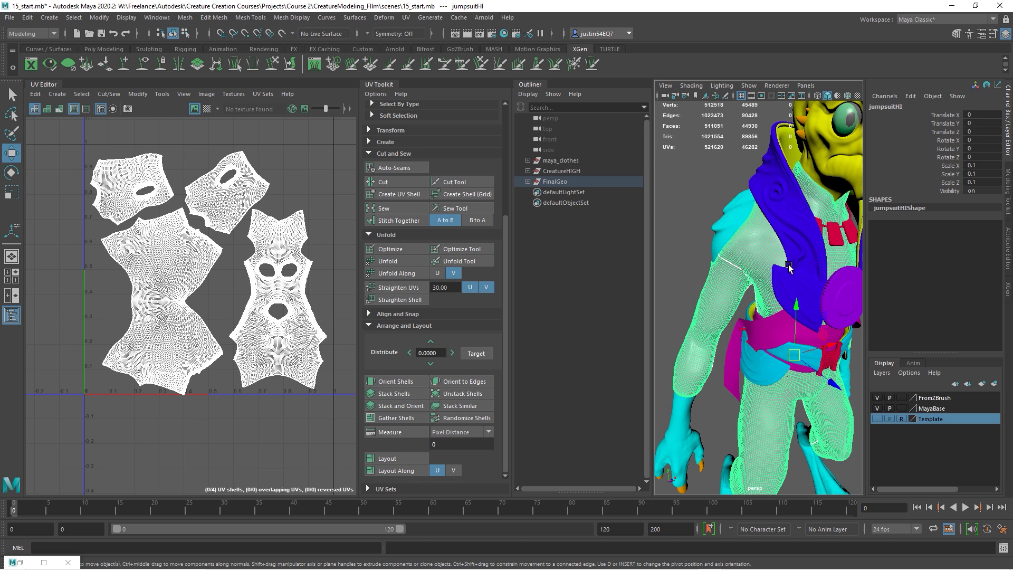
Step: Open the Hypershade and duplicate the BODYTemp material
{"action": "left_click", "coordinate": [20, 562]}
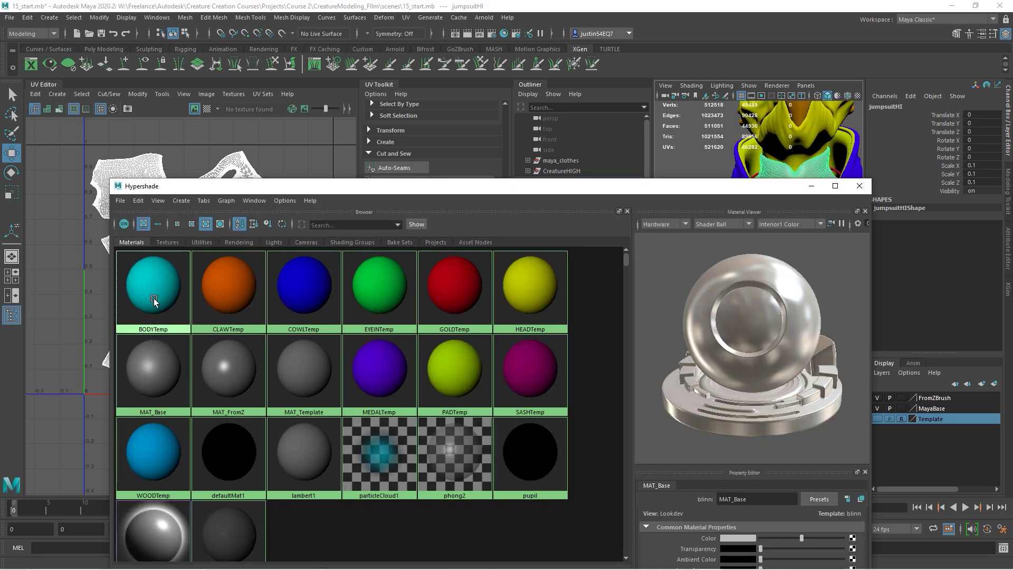
{"action": "left_click", "coordinate": [153, 298]}
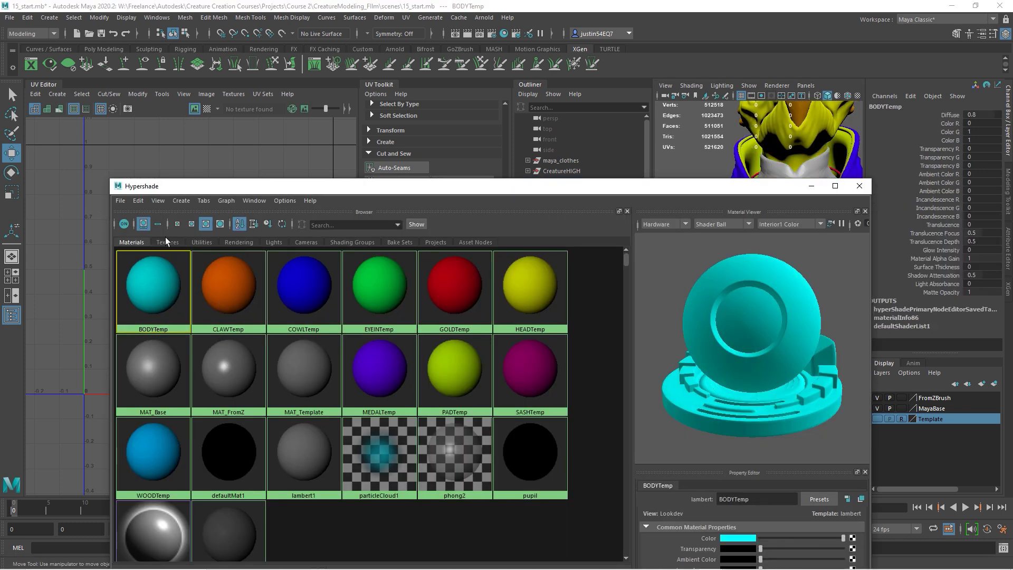
{"action": "left_click", "coordinate": [137, 201]}
{"action": "mouse_move", "coordinate": [182, 314]}
{"action": "left_click", "coordinate": [319, 311]}
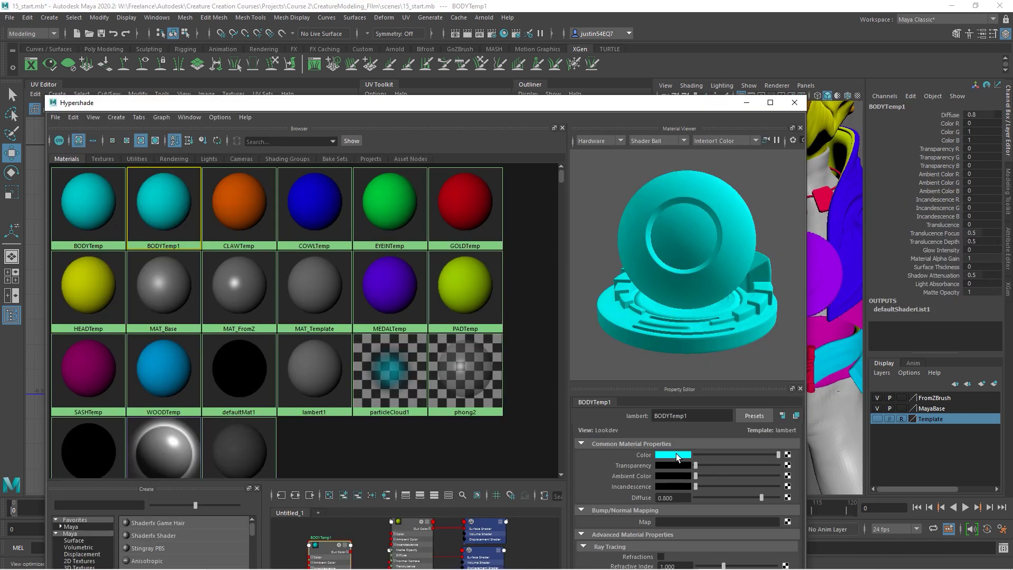
Step: Rename the duplicated material JUMPTemp and change its colour to yellow with a hue of about 52
{"action": "left_click_drag", "start_coordinate": [691, 416], "coordinate": [616, 403]}
{"action": "type", "text": "JUMPTemp"}
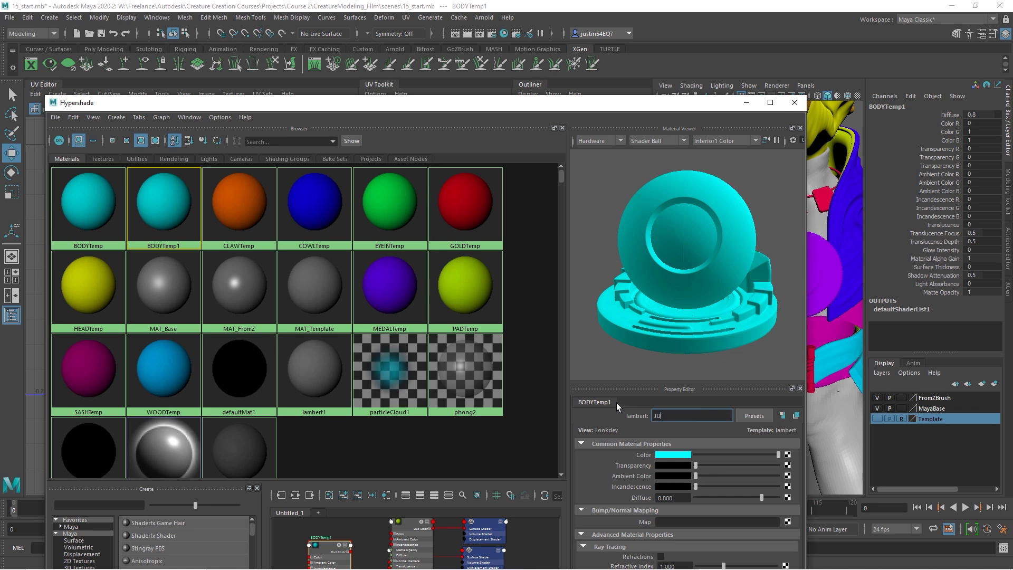
{"action": "key", "text": "Return"}
{"action": "left_click", "coordinate": [673, 454]}
{"action": "left_click_drag", "start_coordinate": [793, 447], "coordinate": [790, 446]}
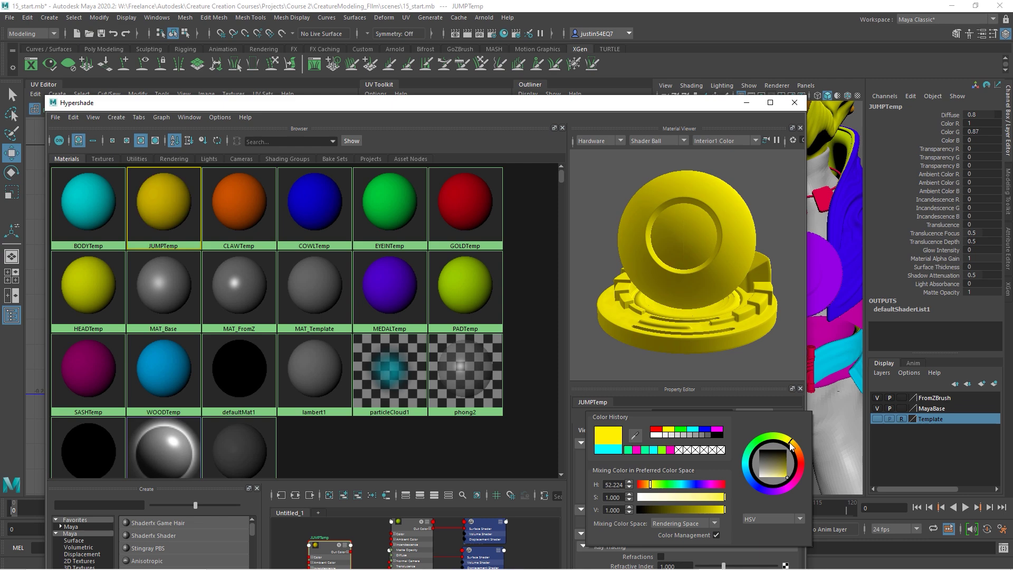
Step: Assign JUMPTemp to the jumpsuit, close the Hypershade and inspect the coloured creature at full length
{"action": "left_click", "coordinate": [794, 103]}
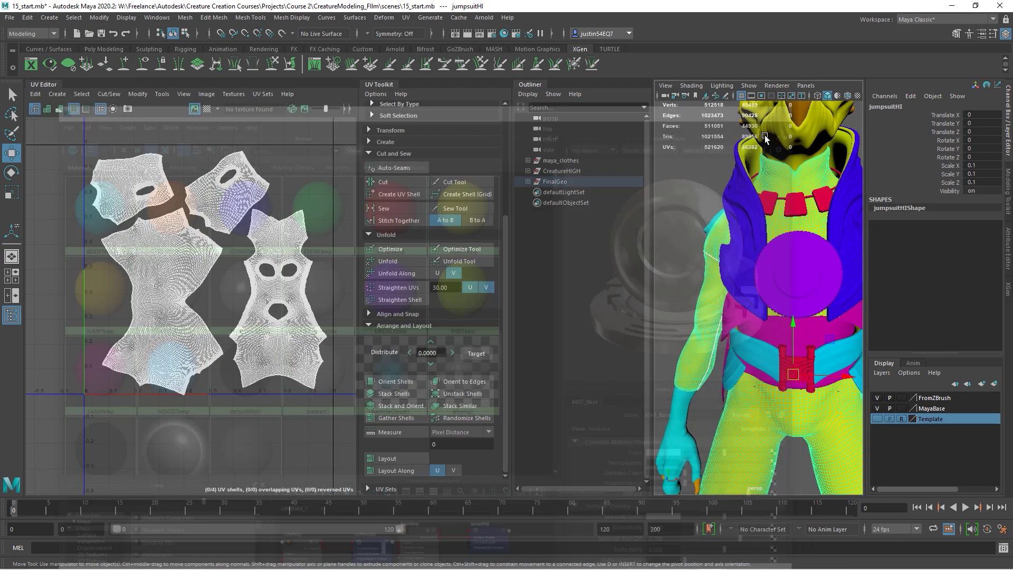
{"action": "left_click", "coordinate": [680, 200]}
{"action": "scroll", "coordinate": [700, 280], "scroll_direction": "down", "scroll_amount": 5}
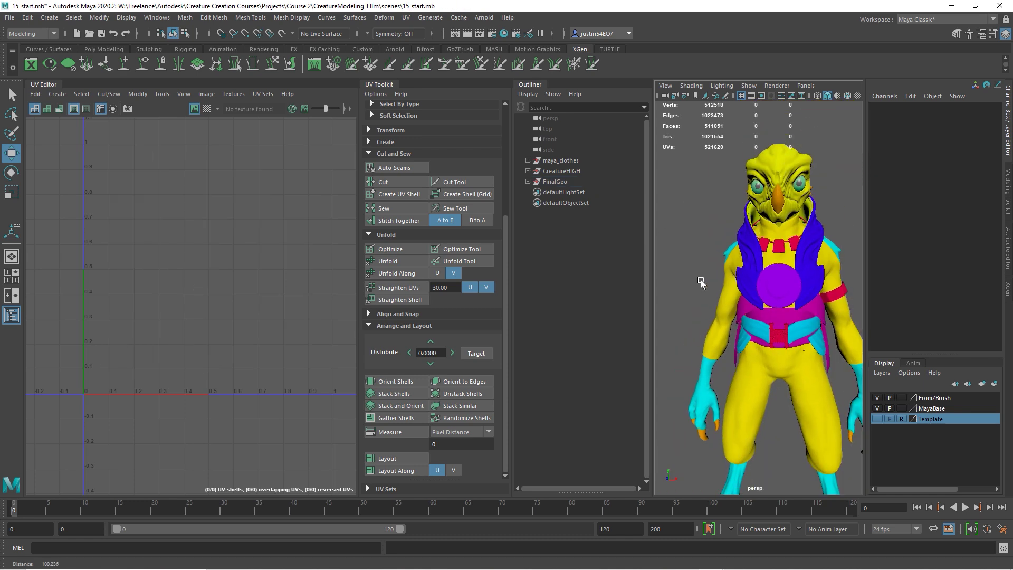
{"action": "left_click_drag", "start_coordinate": [731, 296], "coordinate": [714, 306], "text": "alt"}
{"action": "scroll", "coordinate": [714, 306], "scroll_direction": "down", "scroll_amount": 3}
{"action": "middle_click_drag", "start_coordinate": [714, 307], "coordinate": [718, 324], "text": "alt"}
{"action": "right_click_drag", "start_coordinate": [718, 323], "coordinate": [757, 319], "text": "alt"}
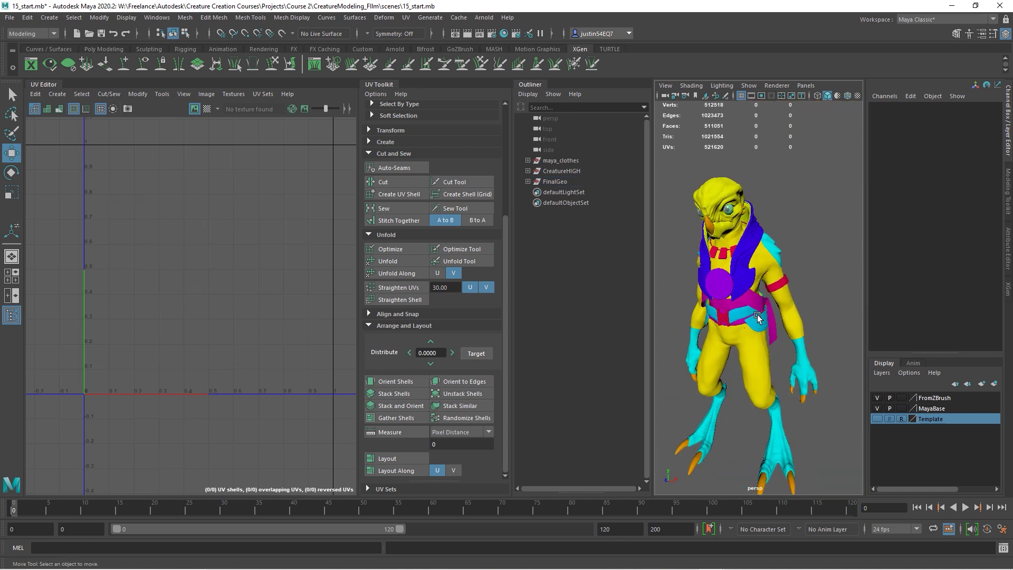
{"action": "middle_click_drag", "start_coordinate": [757, 319], "coordinate": [767, 303], "text": "alt"}
{"action": "left_click_drag", "start_coordinate": [763, 322], "coordinate": [721, 329], "text": "alt"}
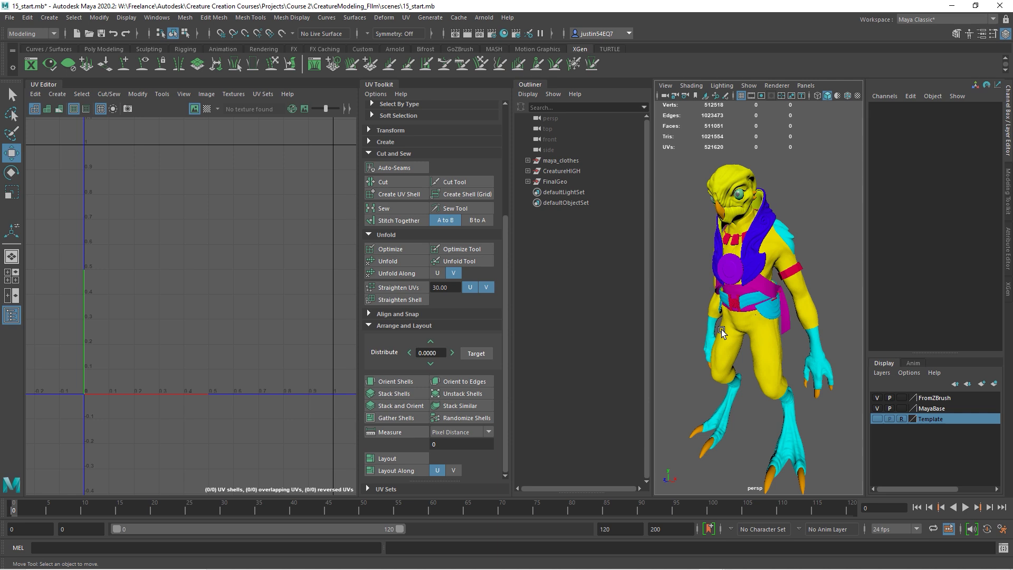
Step: Rename the FinalGeo group as BirdCreature
{"action": "left_click", "coordinate": [558, 180]}
{"action": "double_click", "coordinate": [565, 182]}
{"action": "type", "text": "B"}
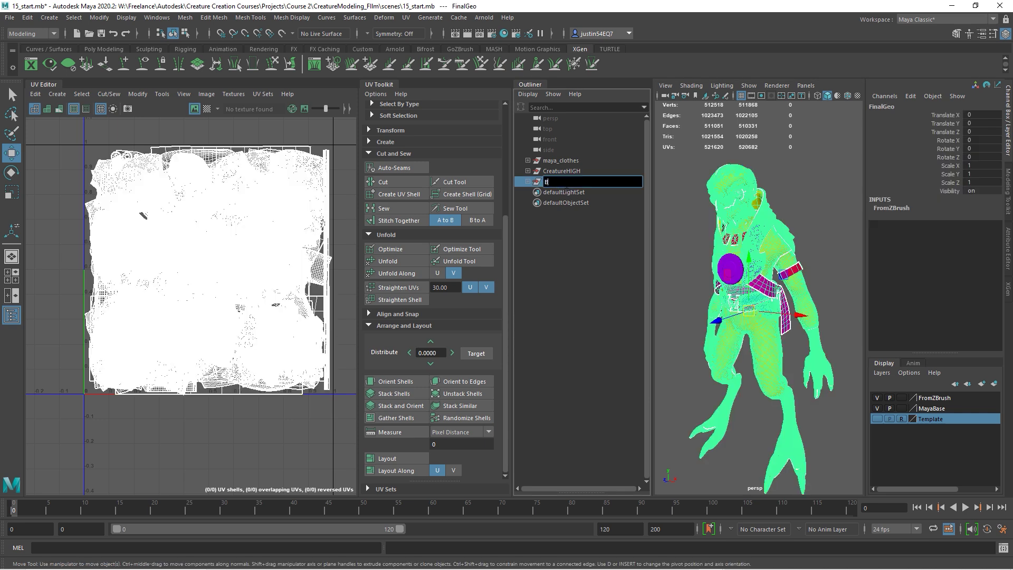
{"action": "type", "text": "irdCreature"}
{"action": "key", "text": "Return"}
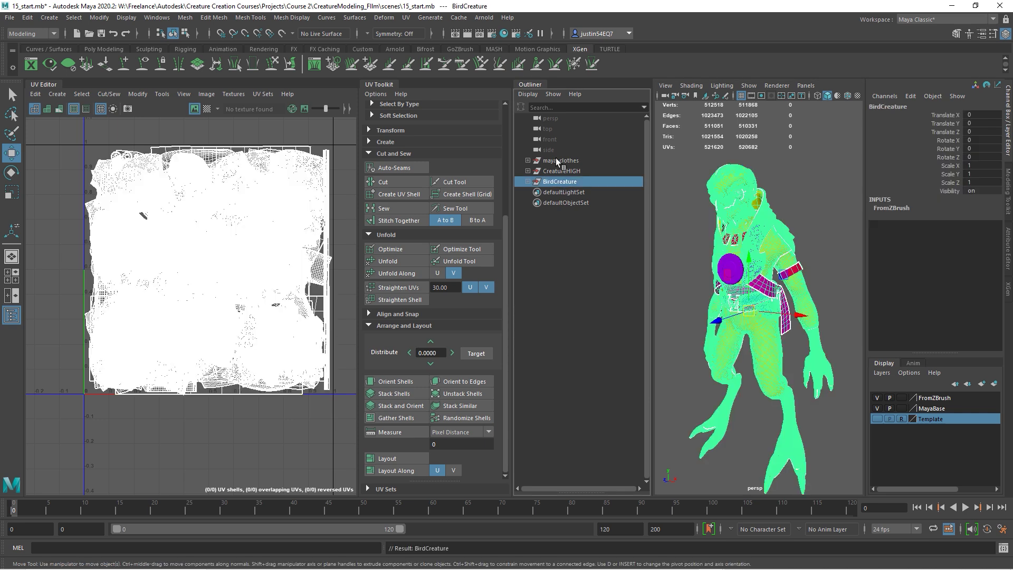
Step: Export the selected BirdCreature group as FBX over the existing BirdCreatureUVExport.fbx and dismiss the export report
{"action": "left_click", "coordinate": [9, 19]}
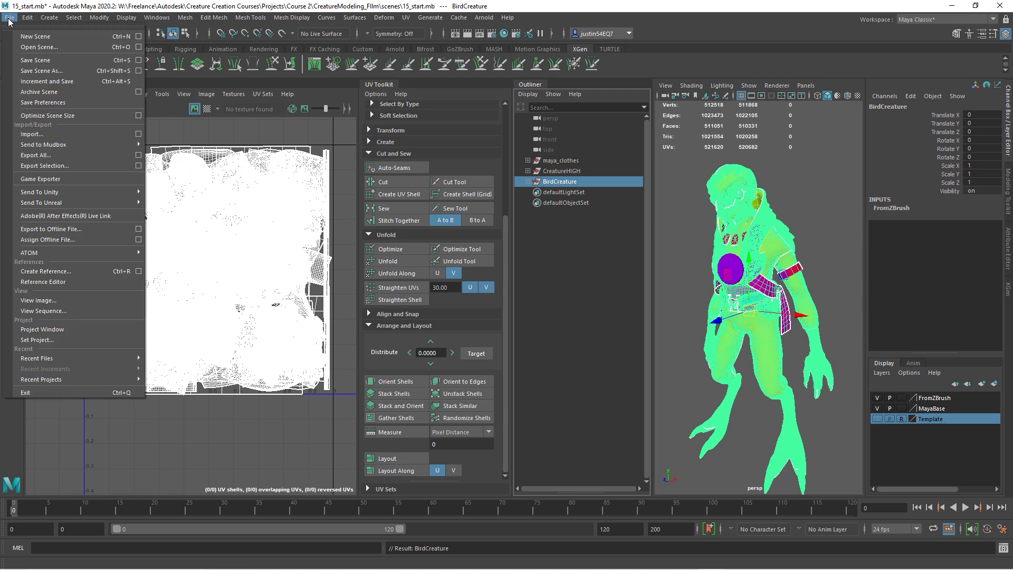
{"action": "left_click", "coordinate": [45, 166]}
{"action": "left_click", "coordinate": [426, 213]}
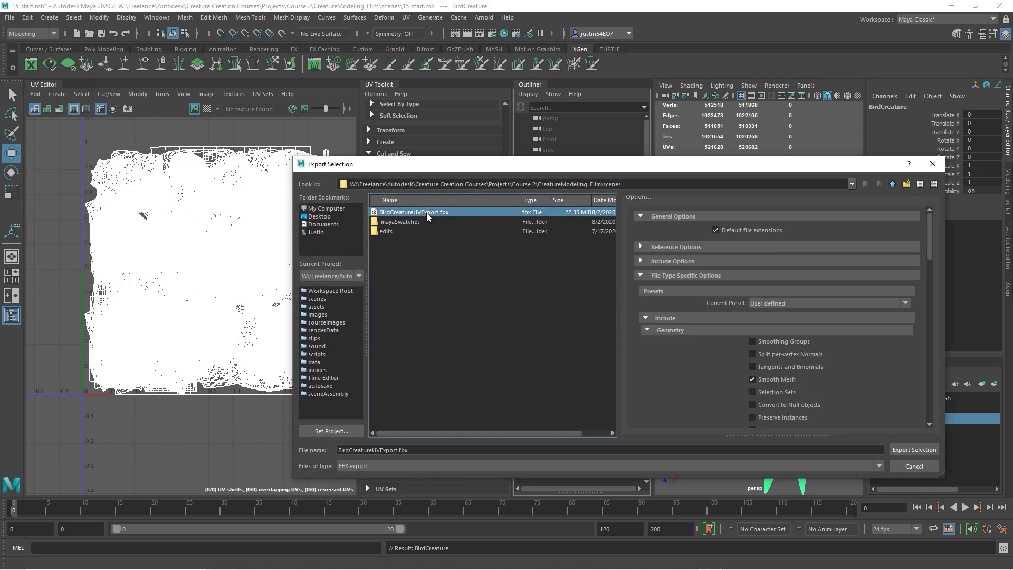
{"action": "left_click", "coordinate": [914, 449]}
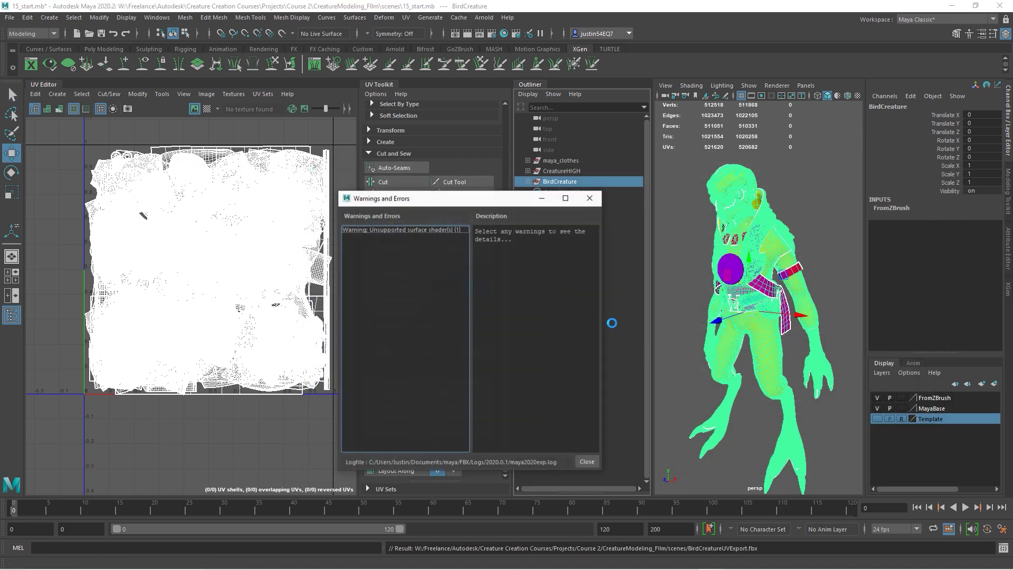
{"action": "left_click", "coordinate": [588, 462]}
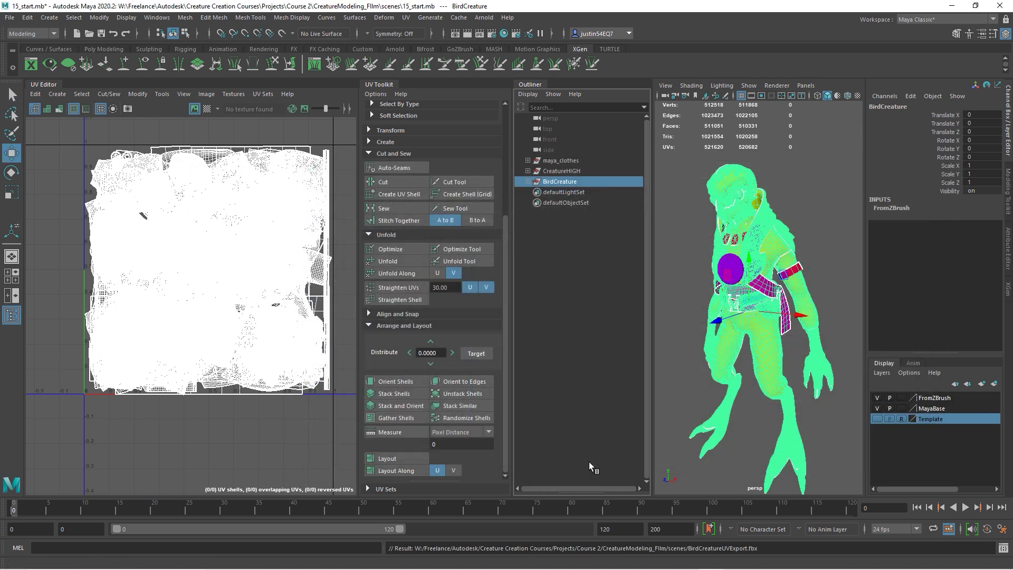